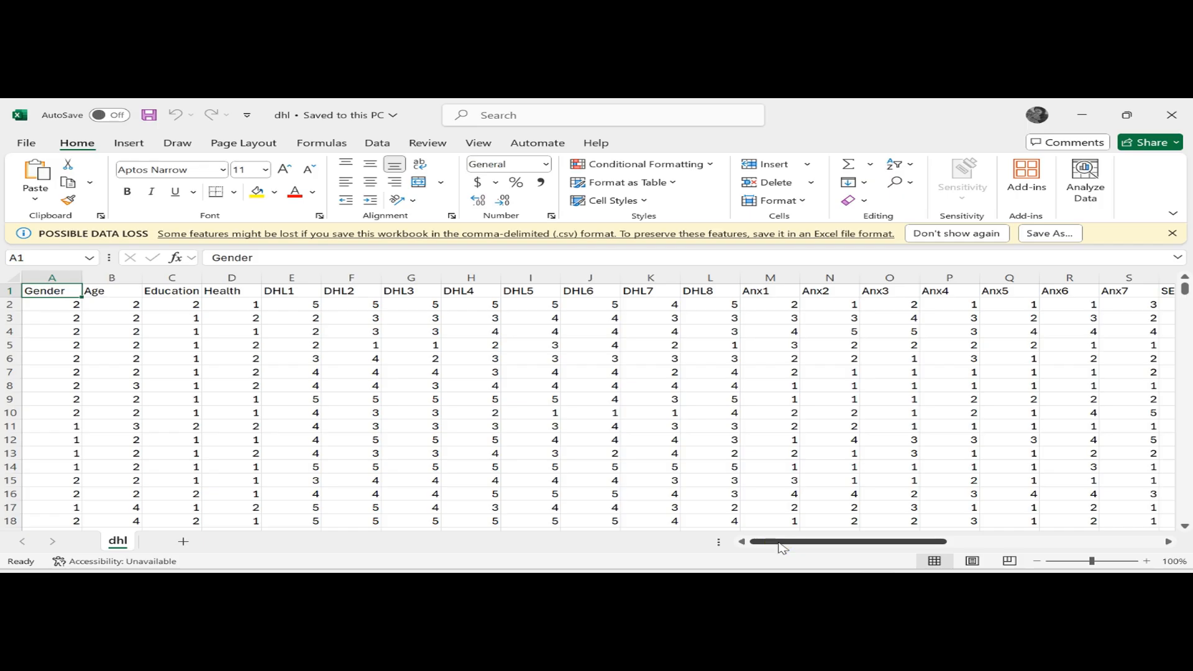
- Switch from the spreadsheet to SPSS Statistics and create a new, empty dataset
mouse_move(836, 585)
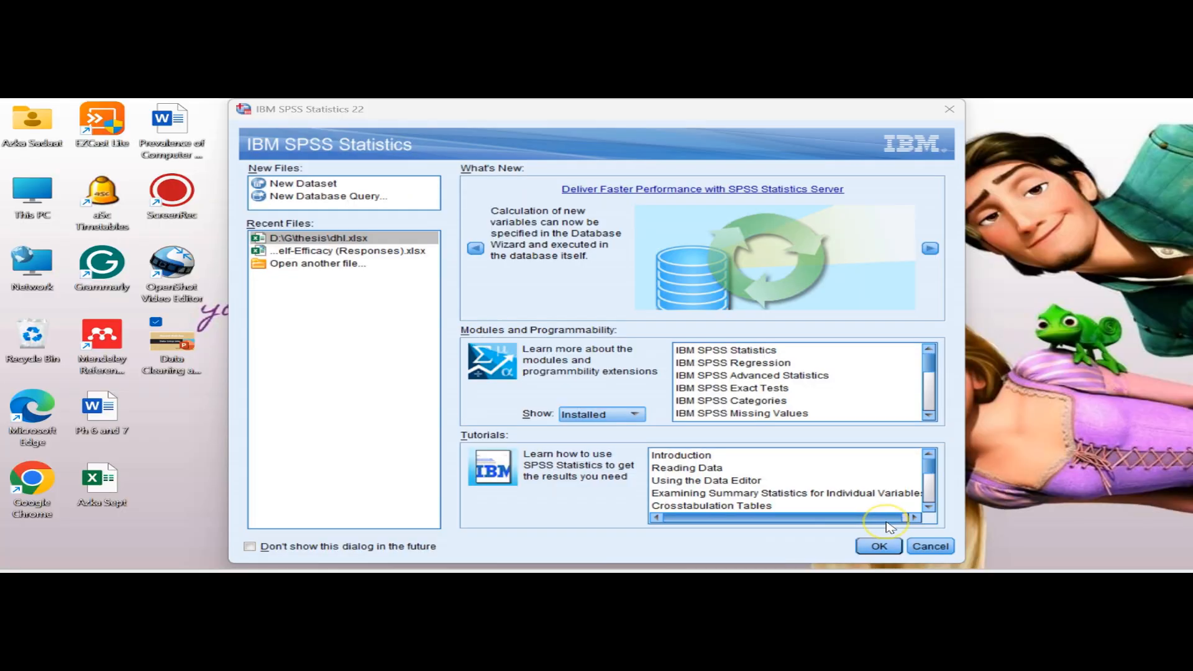
left_click(890, 527)
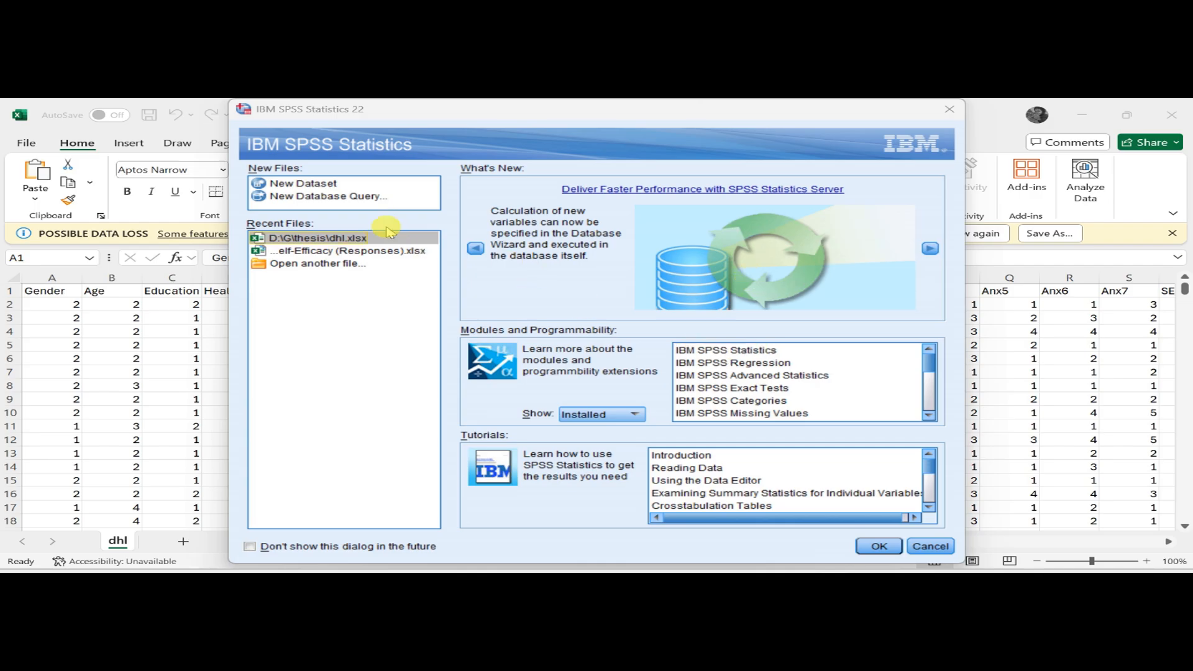
left_click(324, 189)
double_click(324, 186)
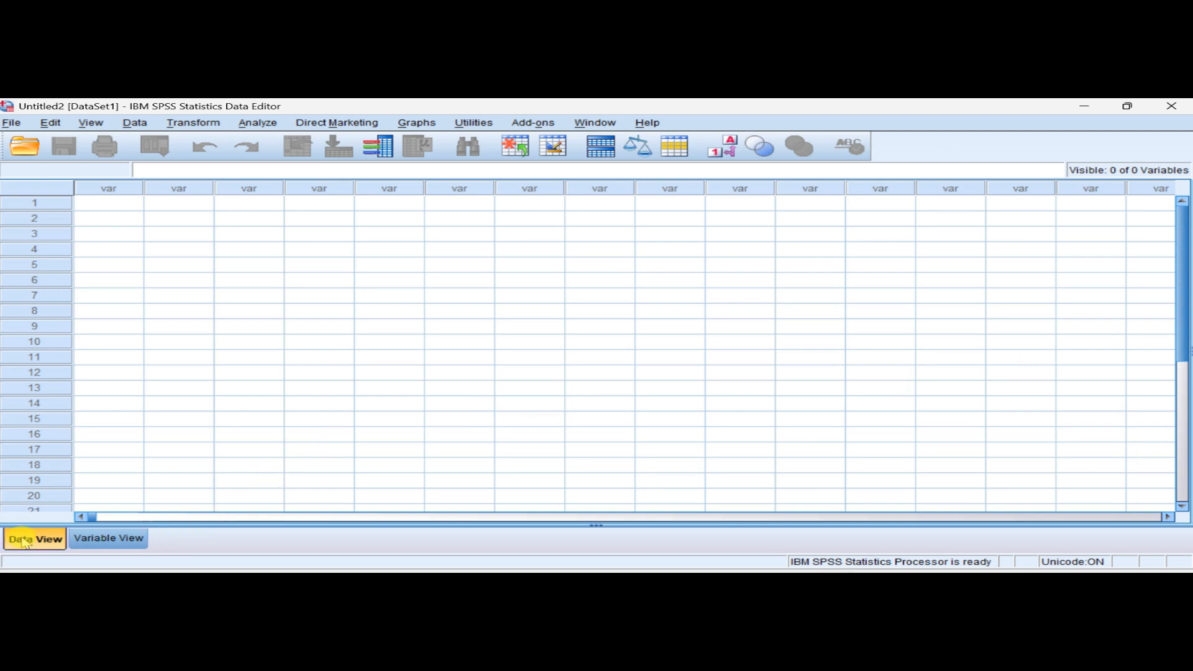
- Show the Variable View of the new dataset and name the first variable Gender
left_click(104, 538)
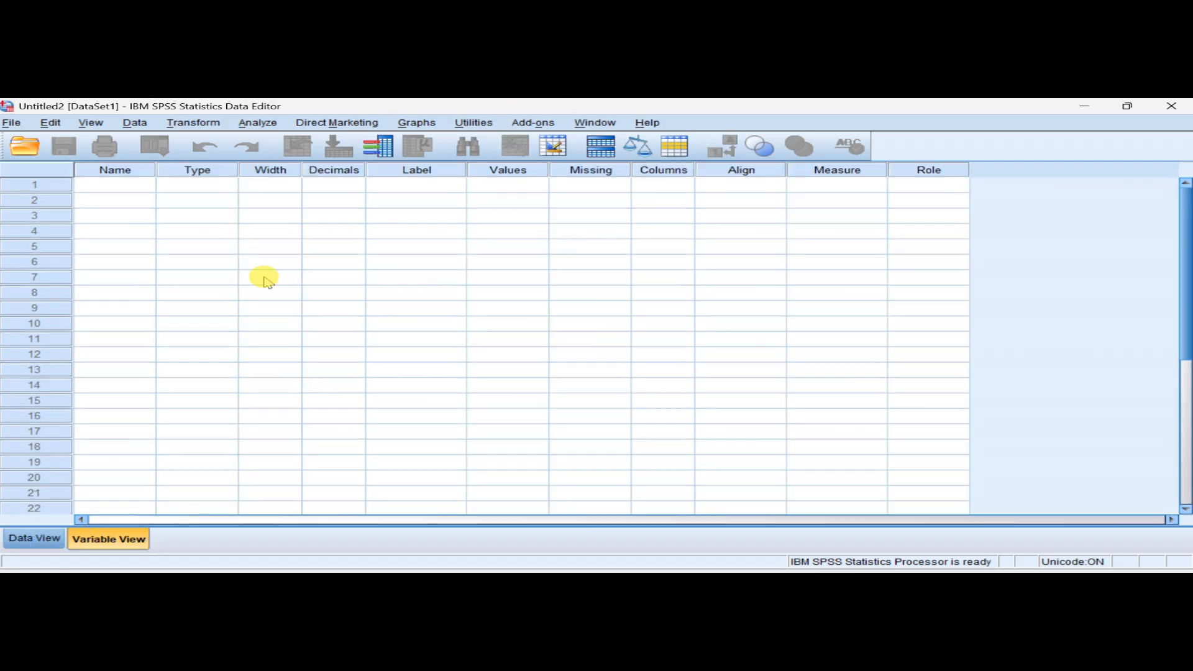
left_click(39, 540)
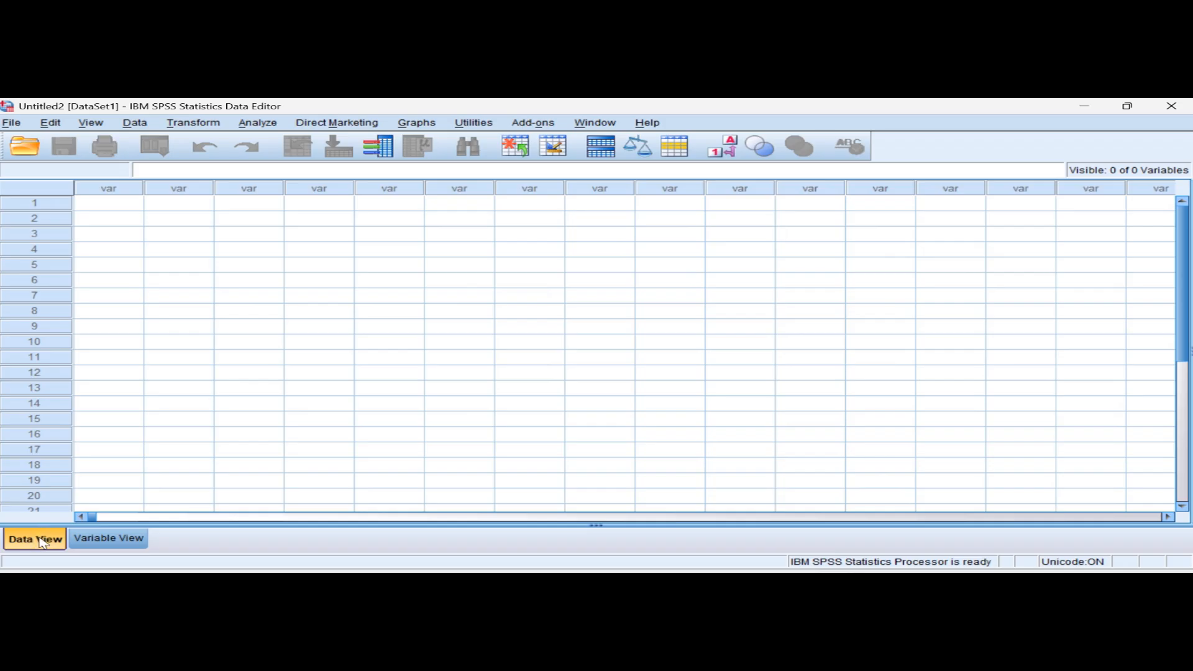
left_click(102, 543)
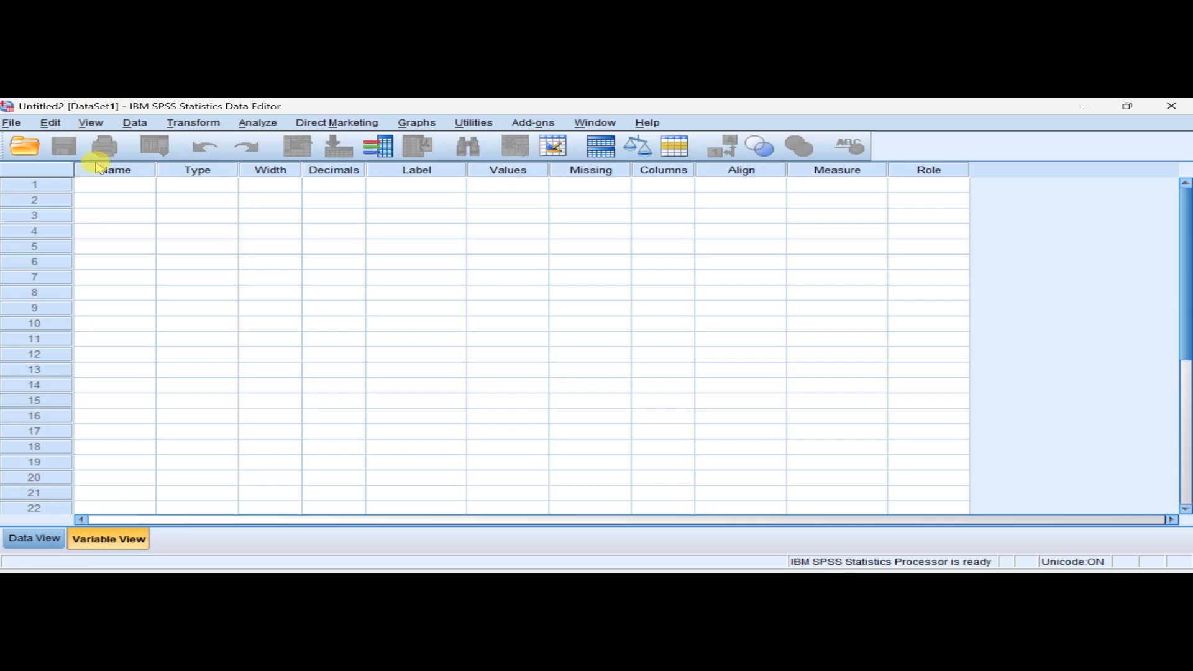
left_click(103, 184)
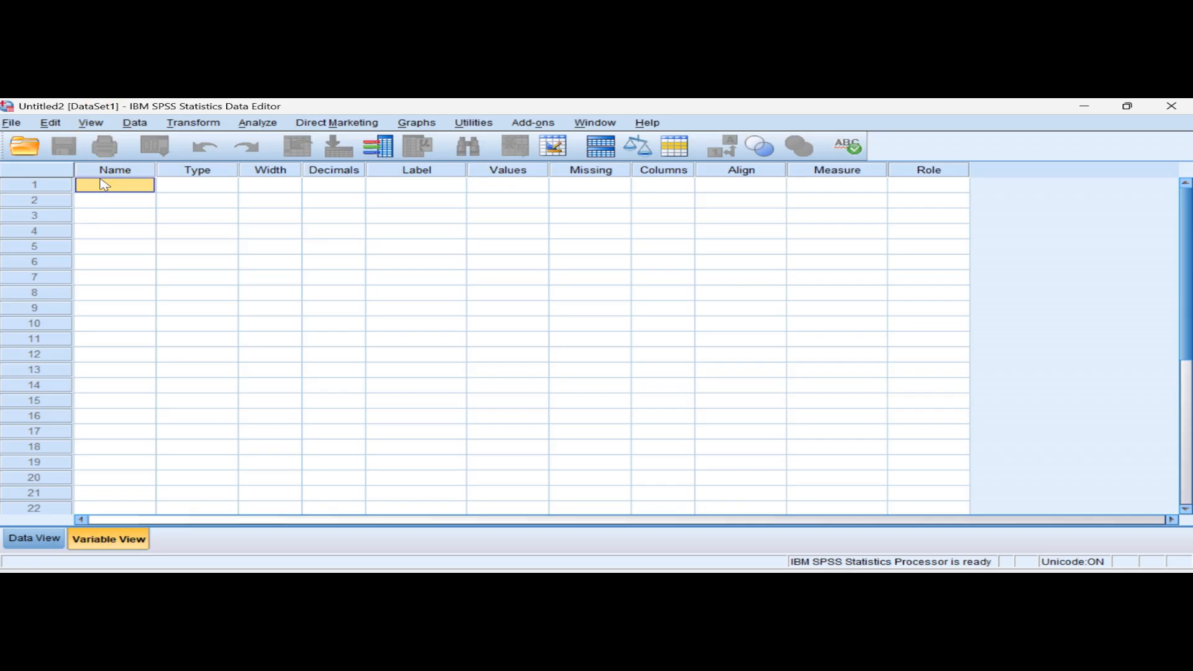
type("Gender")
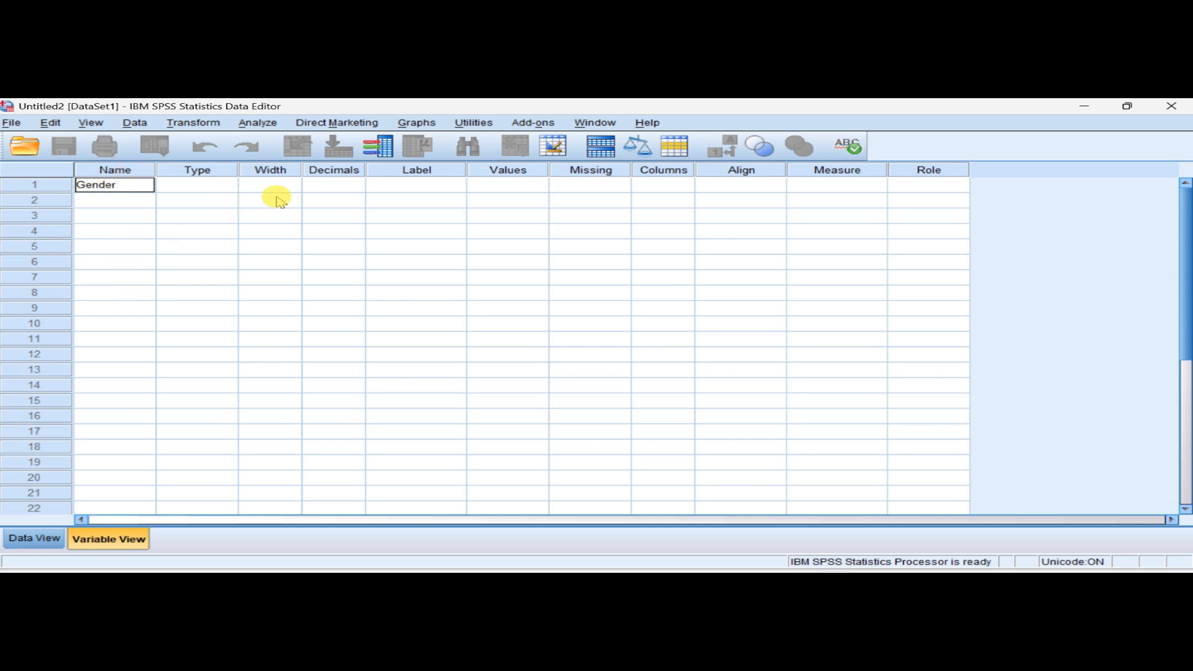
- Enter Gender as the label of the first variable
left_click(397, 185)
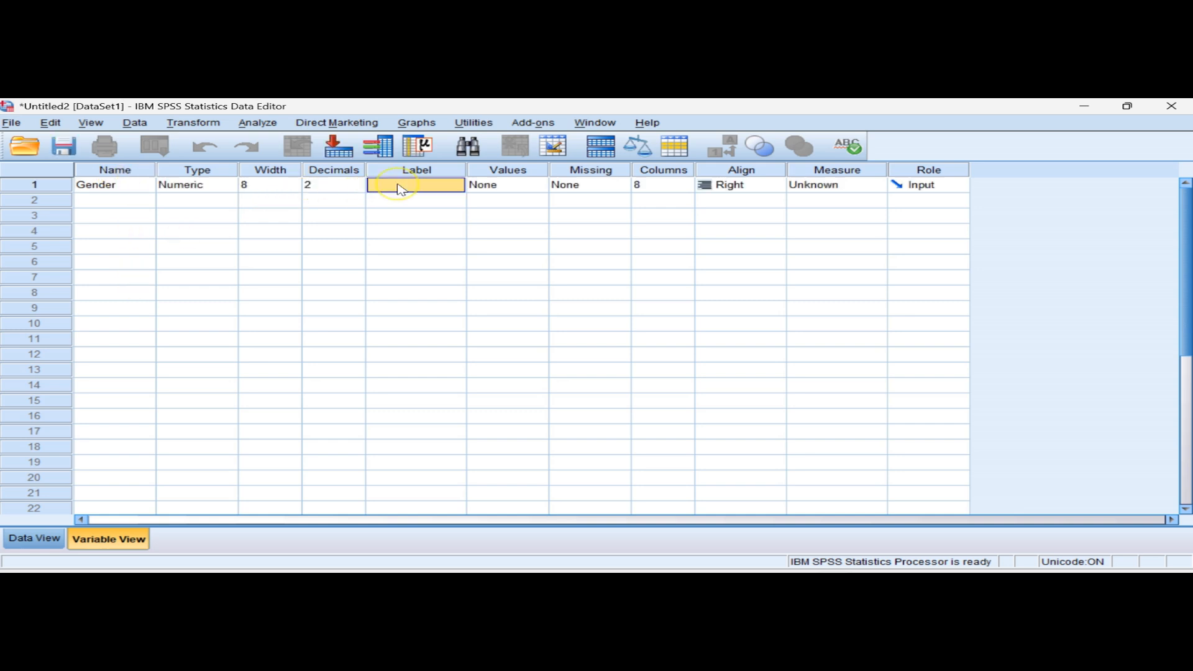
type("Wha")
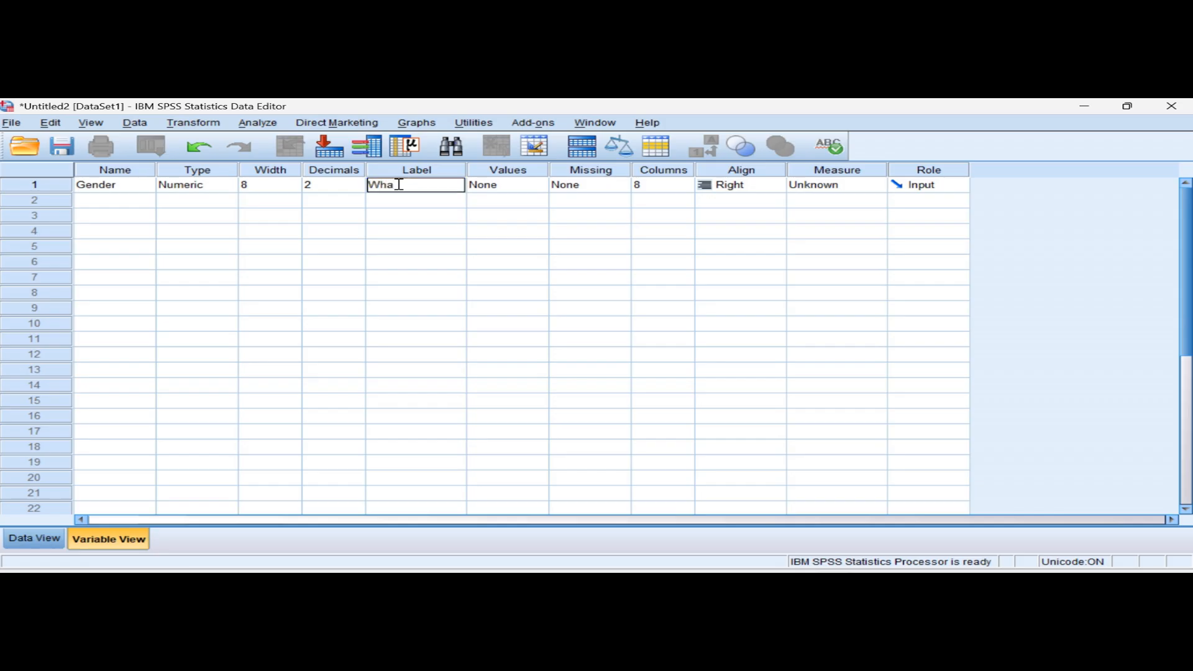
key("BackSpace")
key("BackSpace")
type("Gende")
- Check the variable type options for Gender and accept Numeric
left_click(180, 187)
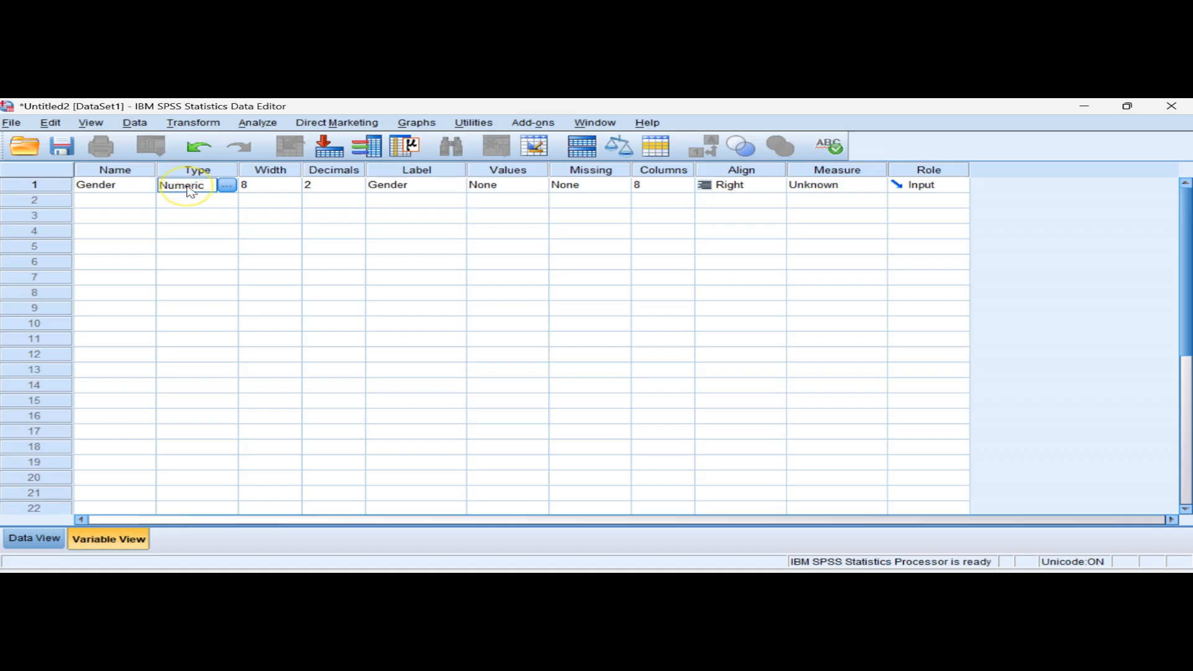
left_click(226, 185)
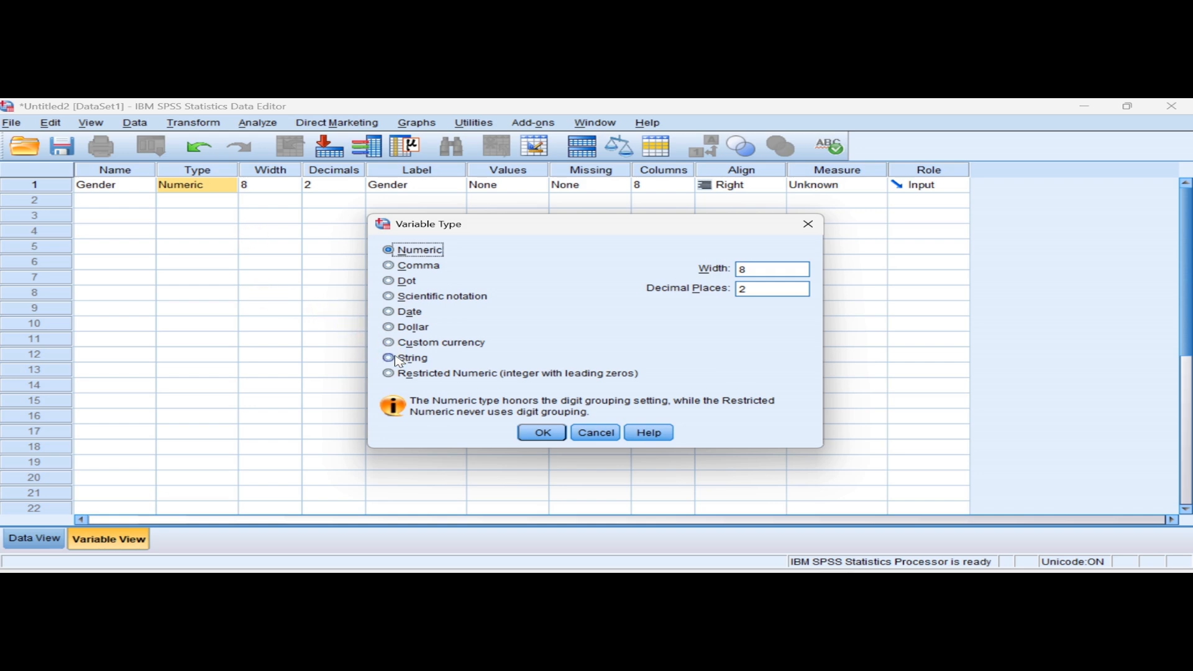
left_click(538, 433)
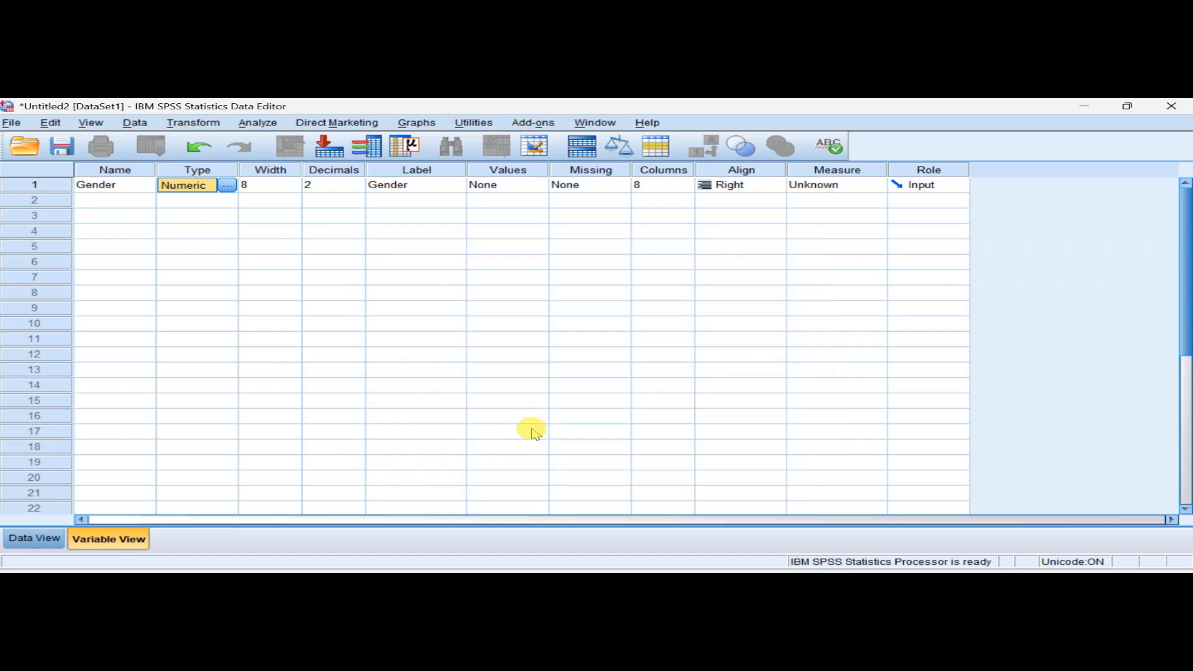
- Start the value labels of the Gender variable by assigning Male to value 1
left_click(495, 185)
left_click(538, 186)
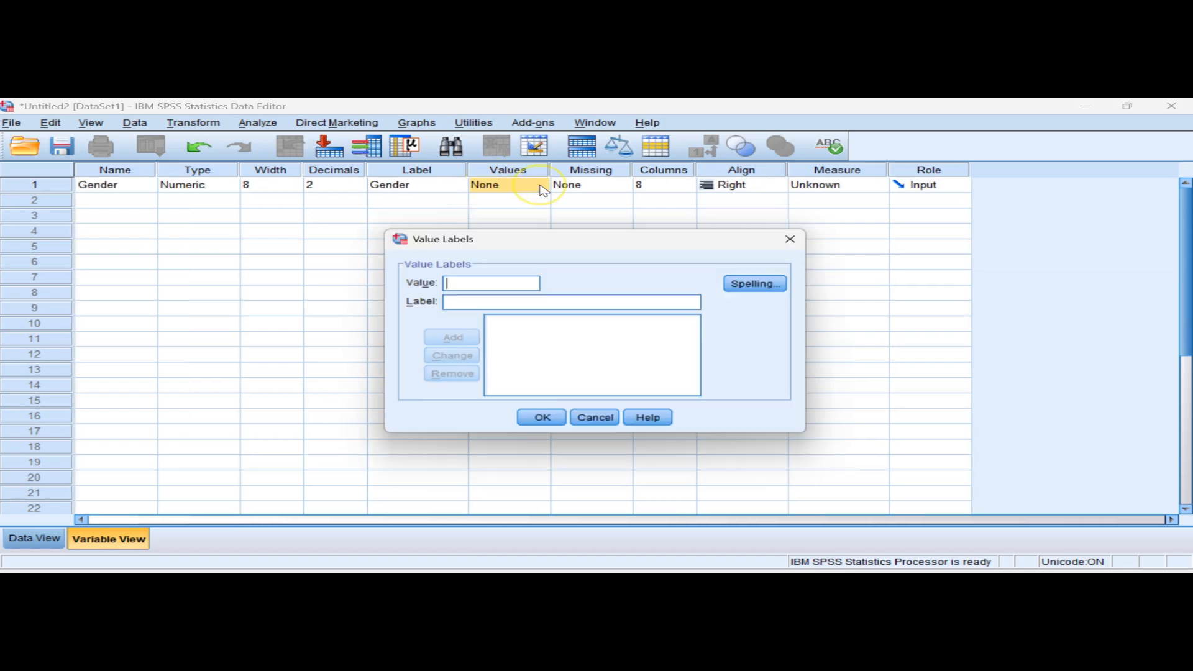
type("1")
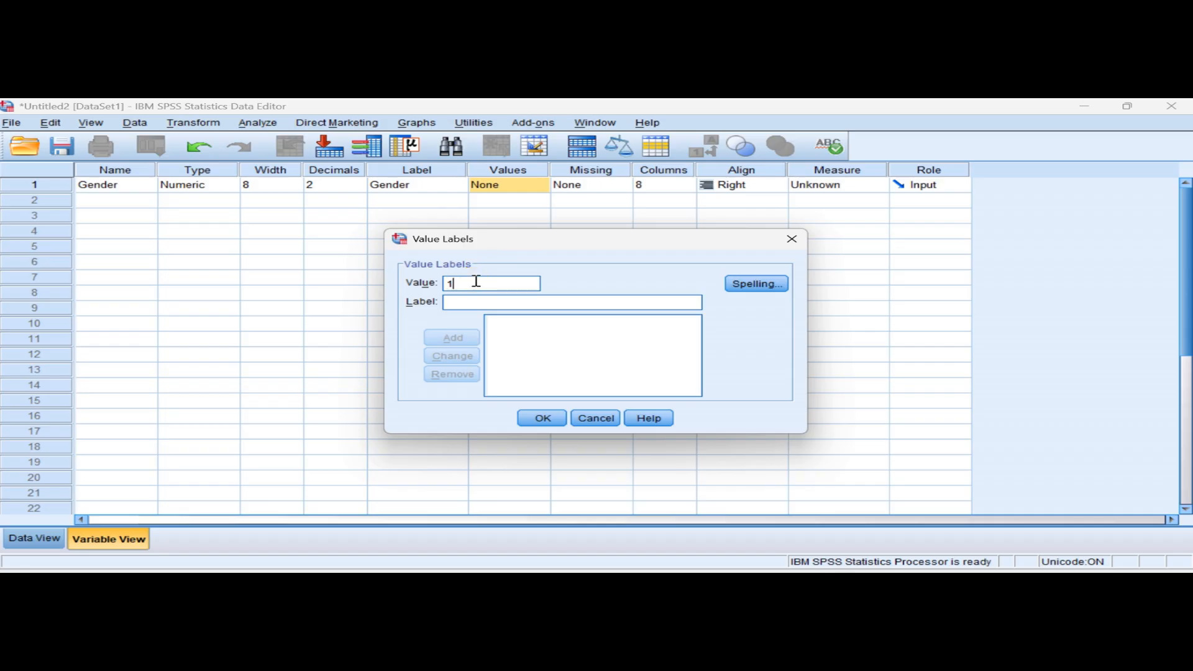
left_click(471, 299)
type("Male")
left_click(452, 337)
- Complete Gender's value labels with 2 = Female and open its measurement level for editing
left_click(453, 282)
type("2")
left_click(455, 300)
type("Female")
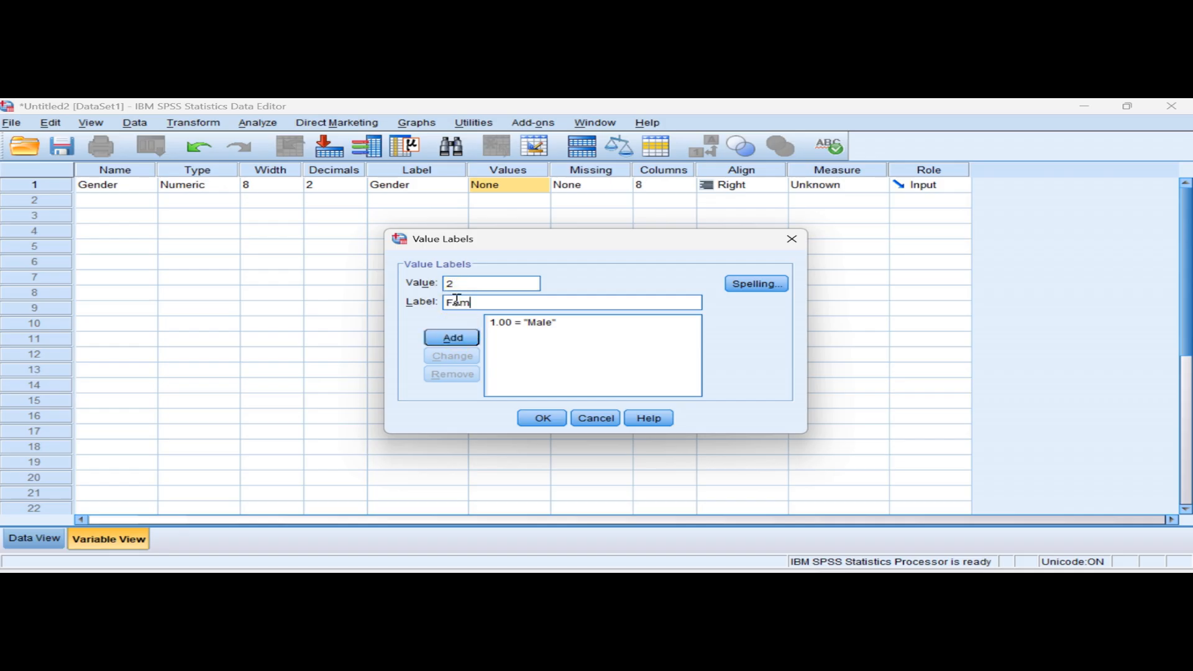
left_click(450, 336)
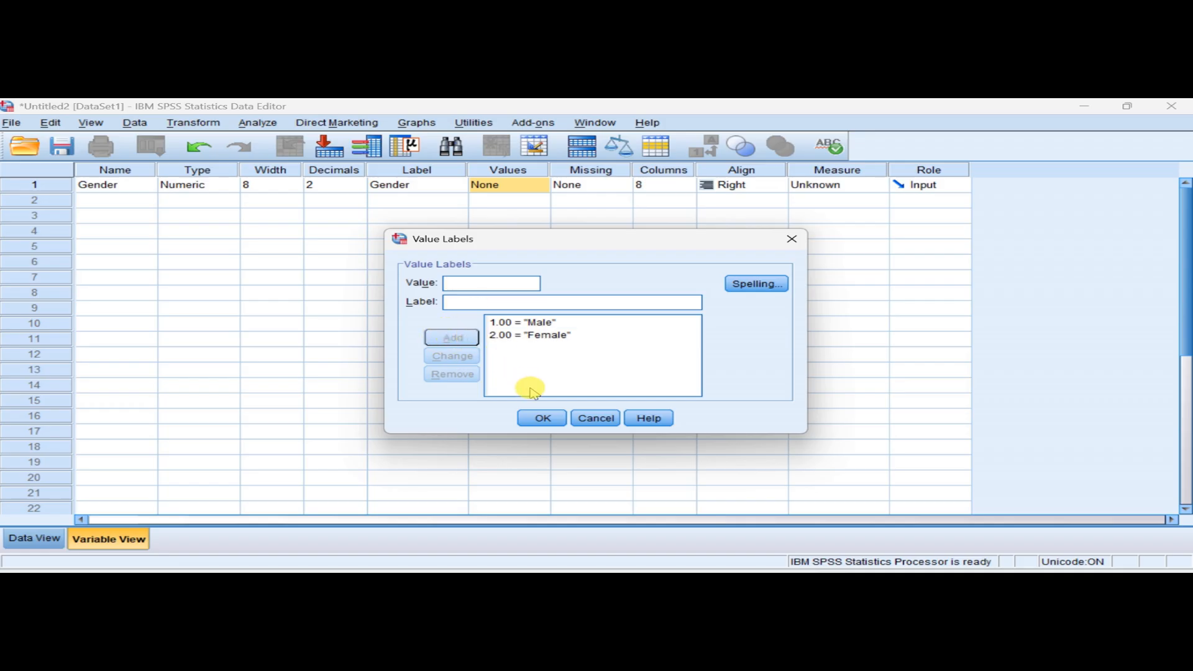
left_click(537, 417)
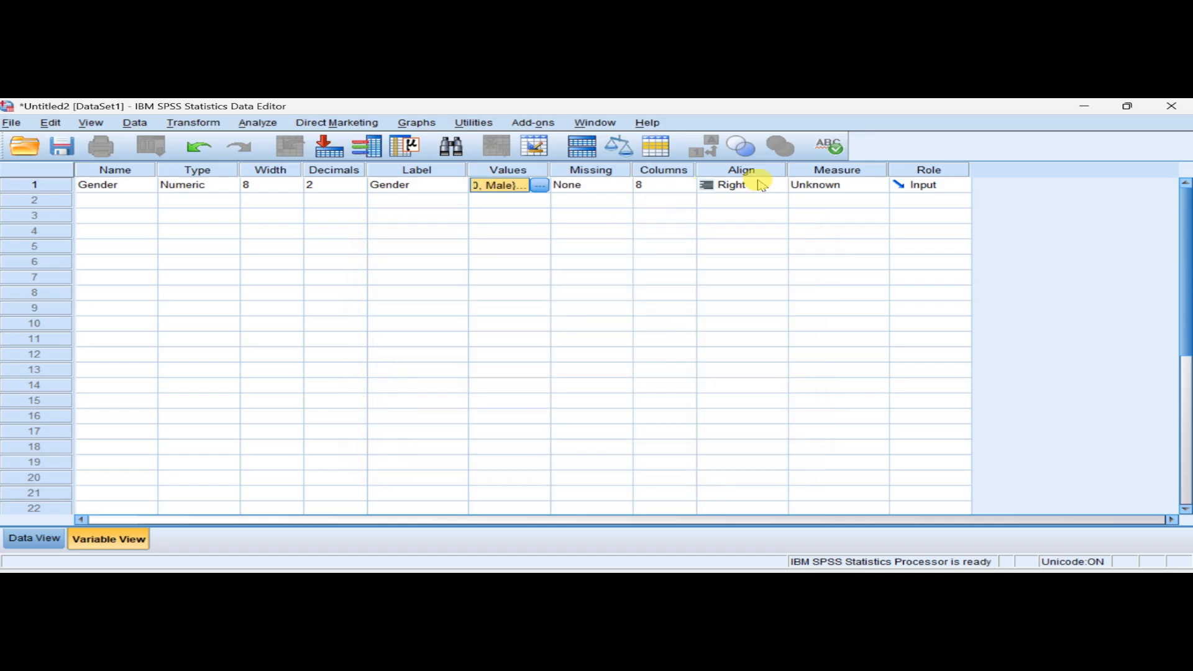
left_click(813, 188)
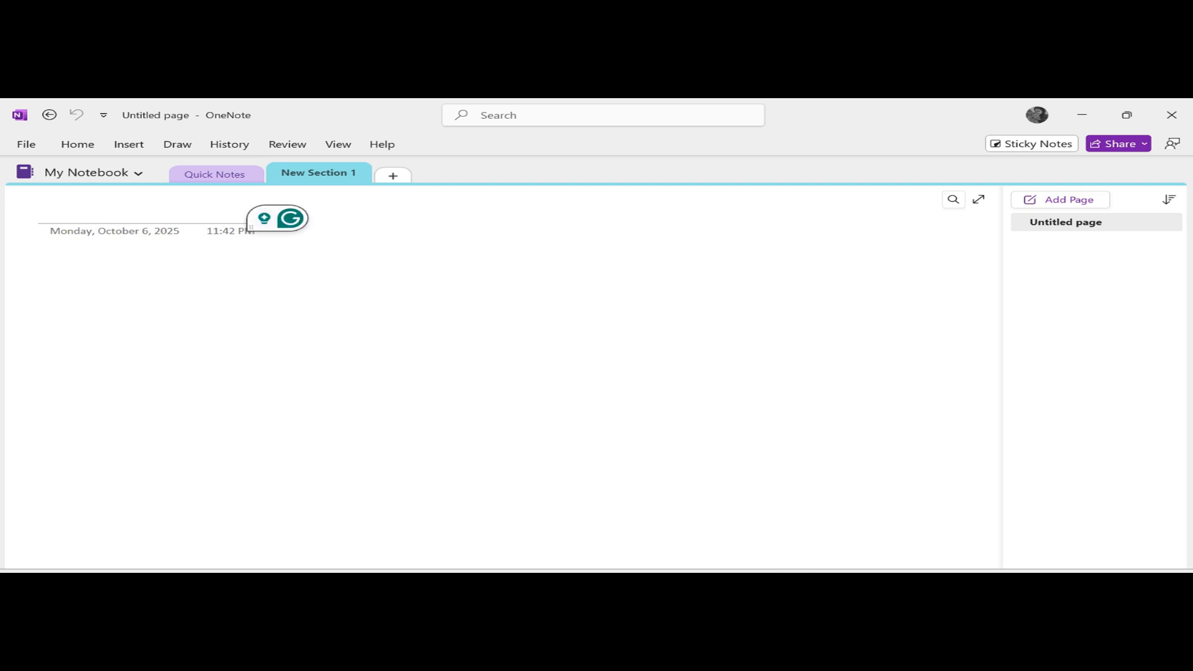
- Switch to OneNote and handwrite the example values 20, 22, 24 on the blank page with the blue pen
left_click(177, 144)
left_click(437, 186)
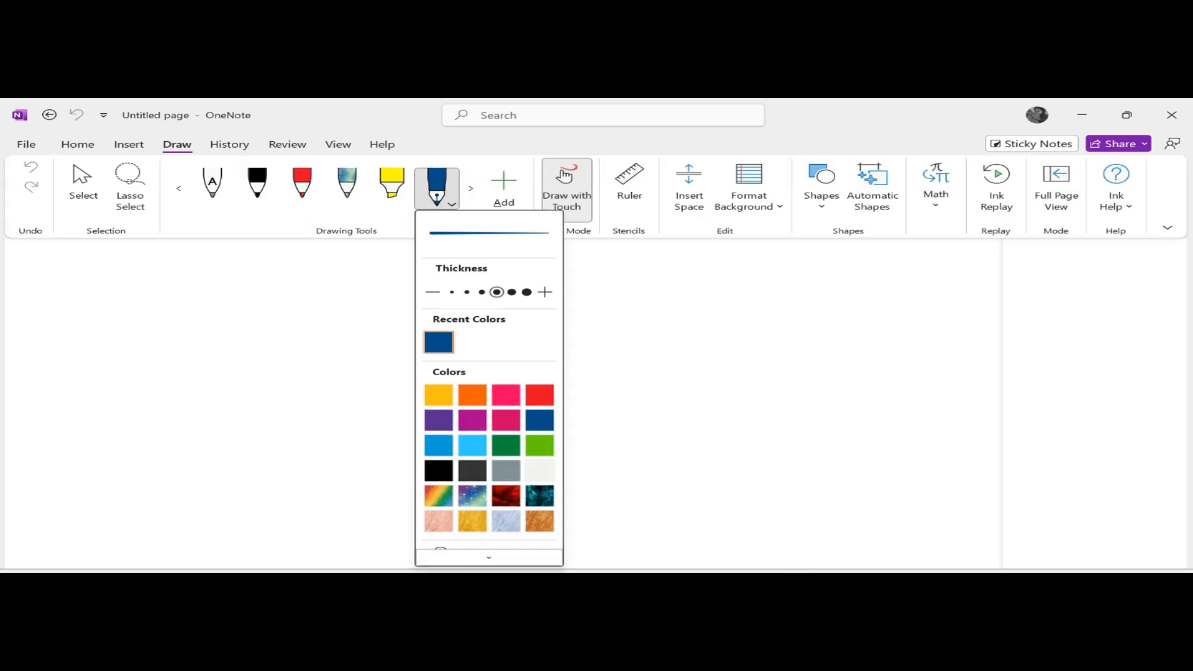
mouse_move(88, 309)
left_mouse_down()
mouse_move(113, 305)
mouse_move(106, 318)
left_mouse_up()
left_click_drag(75, 348, 107, 353)
mouse_move(180, 298)
left_mouse_down()
mouse_move(205, 349)
mouse_move(177, 357)
left_mouse_up()
left_click_drag(279, 286, 372, 294)
left_click_drag(459, 292, 443, 319)
mouse_move(472, 253)
left_mouse_down()
mouse_move(522, 281)
mouse_move(571, 268)
left_mouse_up()
left_click_drag(611, 276, 592, 302)
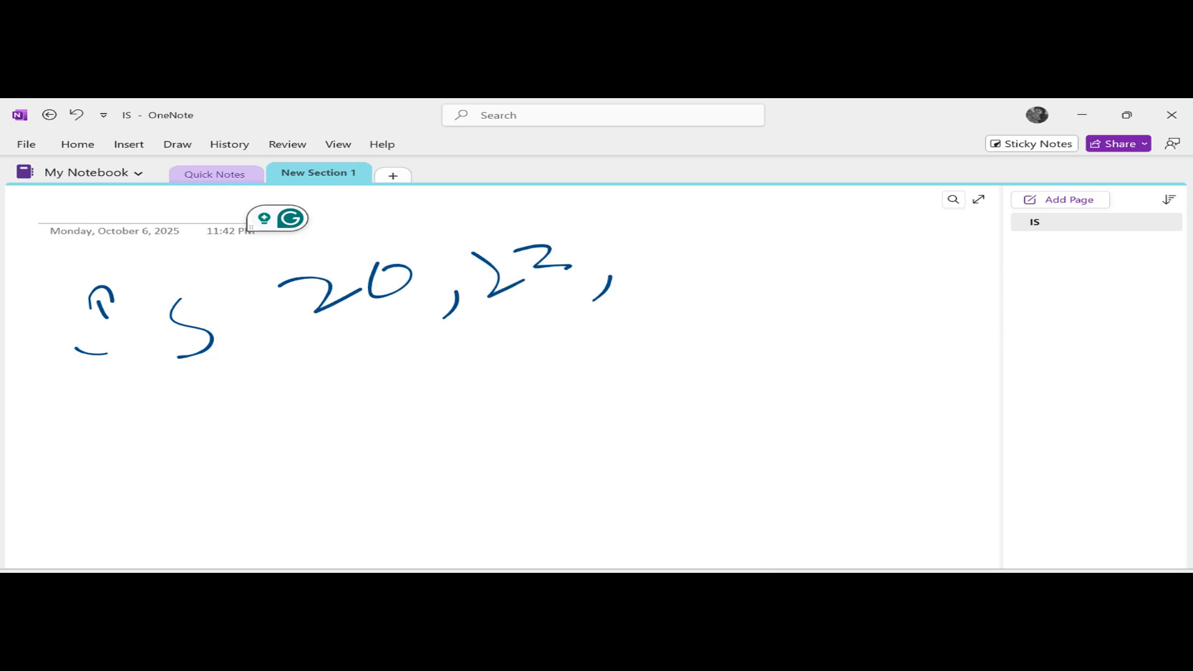
mouse_move(617, 246)
left_mouse_down()
mouse_move(657, 268)
mouse_move(725, 250)
mouse_move(680, 281)
left_mouse_up()
- Handwrite the word Scale below the example numbers and the word Ordinal on the line beneath it
left_click_drag(364, 330, 315, 390)
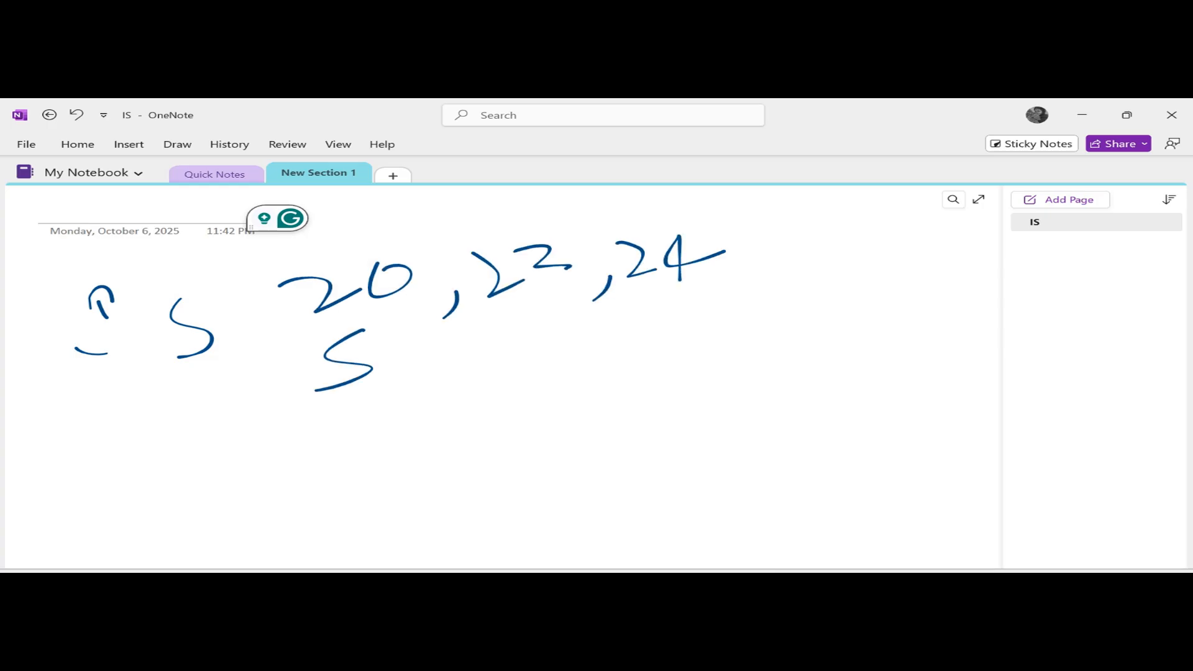
left_click_drag(397, 364, 420, 354)
mouse_move(397, 381)
left_mouse_down()
mouse_move(465, 363)
mouse_move(472, 380)
left_mouse_up()
left_click_drag(483, 377, 578, 359)
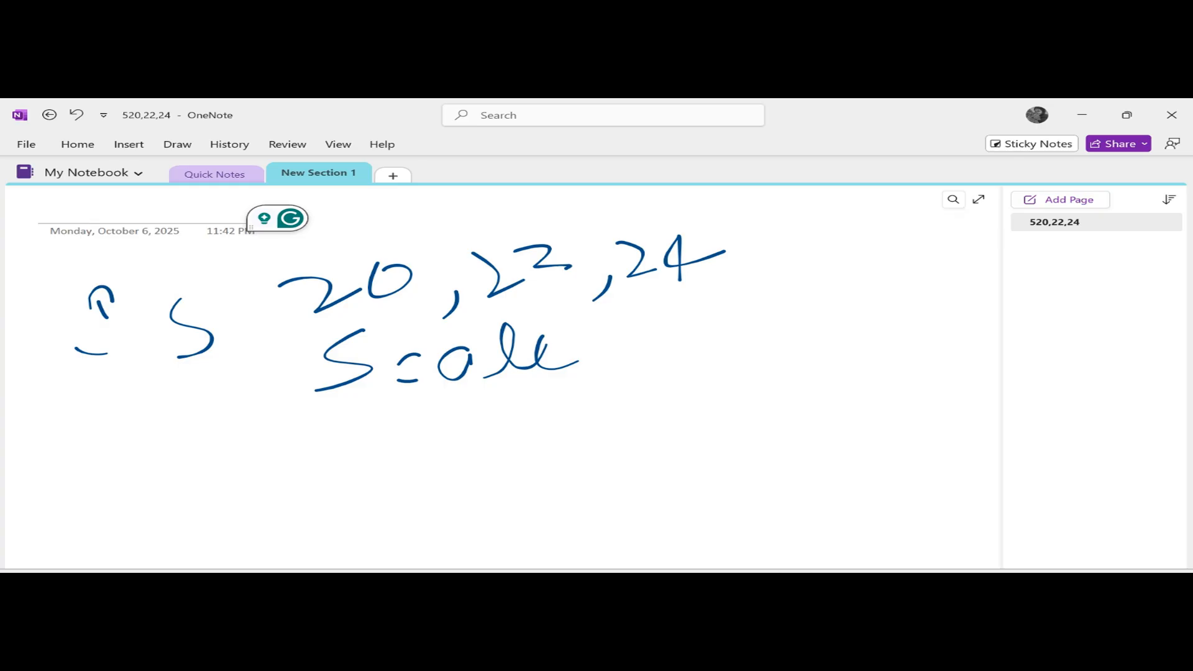
mouse_move(218, 445)
left_mouse_down()
mouse_move(273, 448)
mouse_move(265, 473)
mouse_move(295, 471)
left_mouse_up()
left_click_drag(302, 430, 312, 470)
left_click_drag(327, 467, 549, 426)
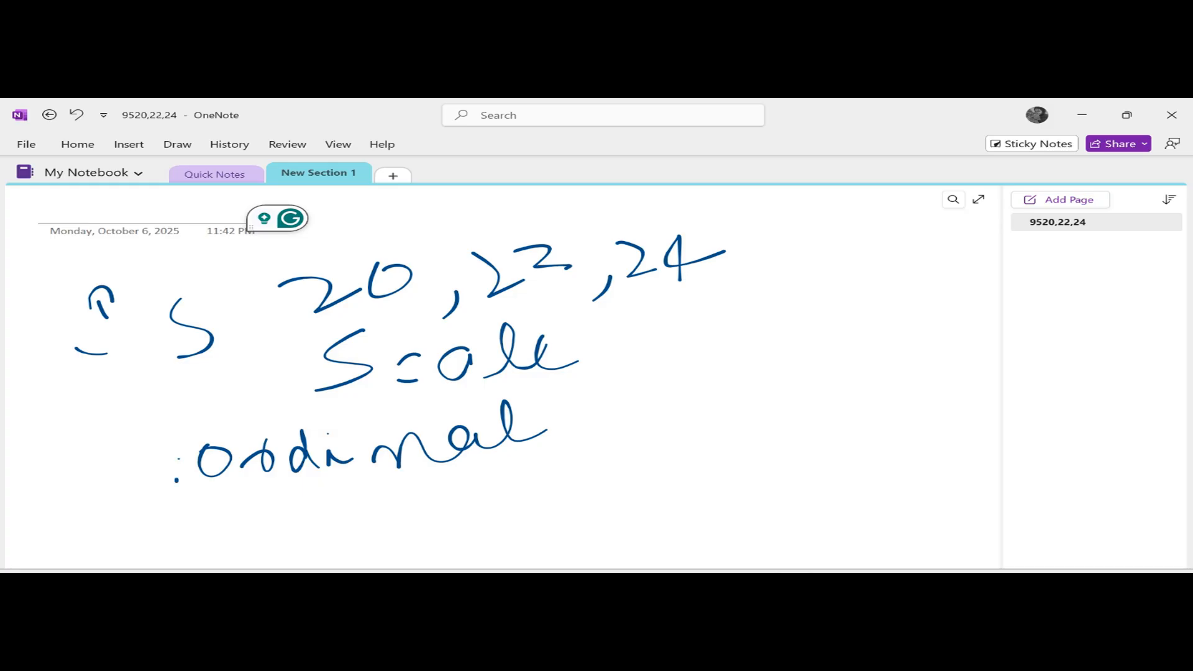
- Handwrite Low, Medium and High as a list beside the ordinal note, and Nominal below Ordinal
mouse_move(733, 304)
left_mouse_down()
mouse_move(798, 320)
mouse_move(845, 303)
left_mouse_up()
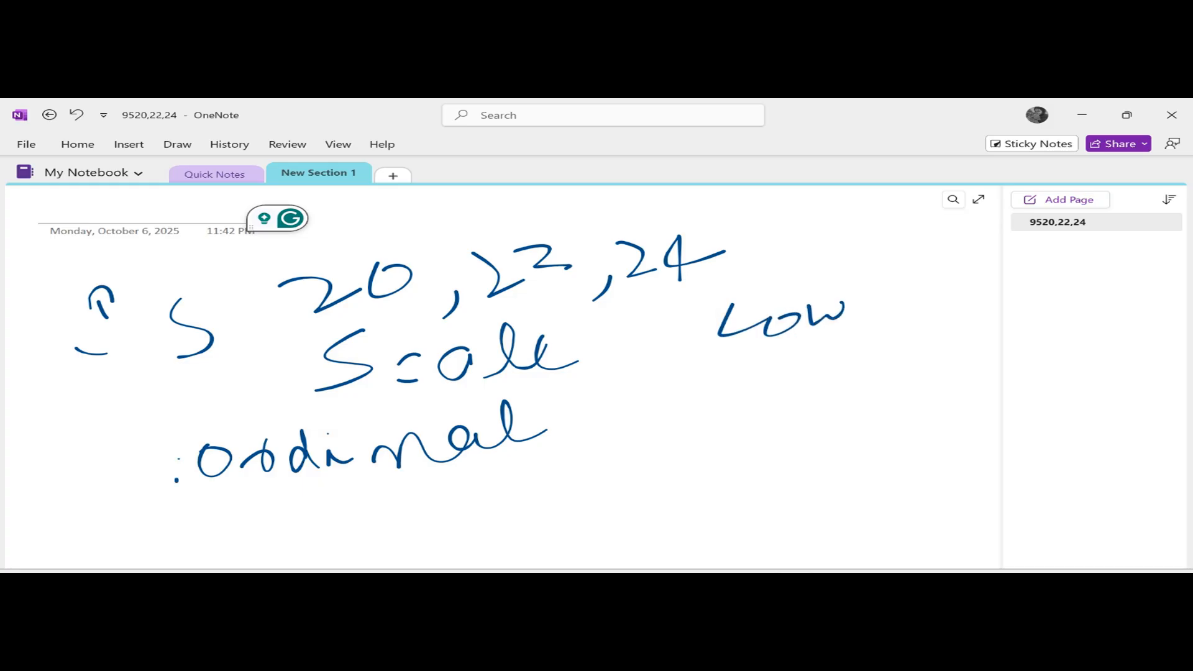
mouse_move(685, 375)
left_mouse_down()
mouse_move(807, 372)
mouse_move(848, 360)
mouse_move(839, 353)
mouse_move(913, 359)
left_mouse_up()
mouse_move(762, 429)
left_mouse_down()
mouse_move(771, 457)
mouse_move(800, 442)
left_mouse_up()
mouse_move(771, 454)
left_mouse_down()
mouse_move(842, 428)
mouse_move(846, 443)
mouse_move(883, 429)
mouse_move(873, 463)
left_mouse_up()
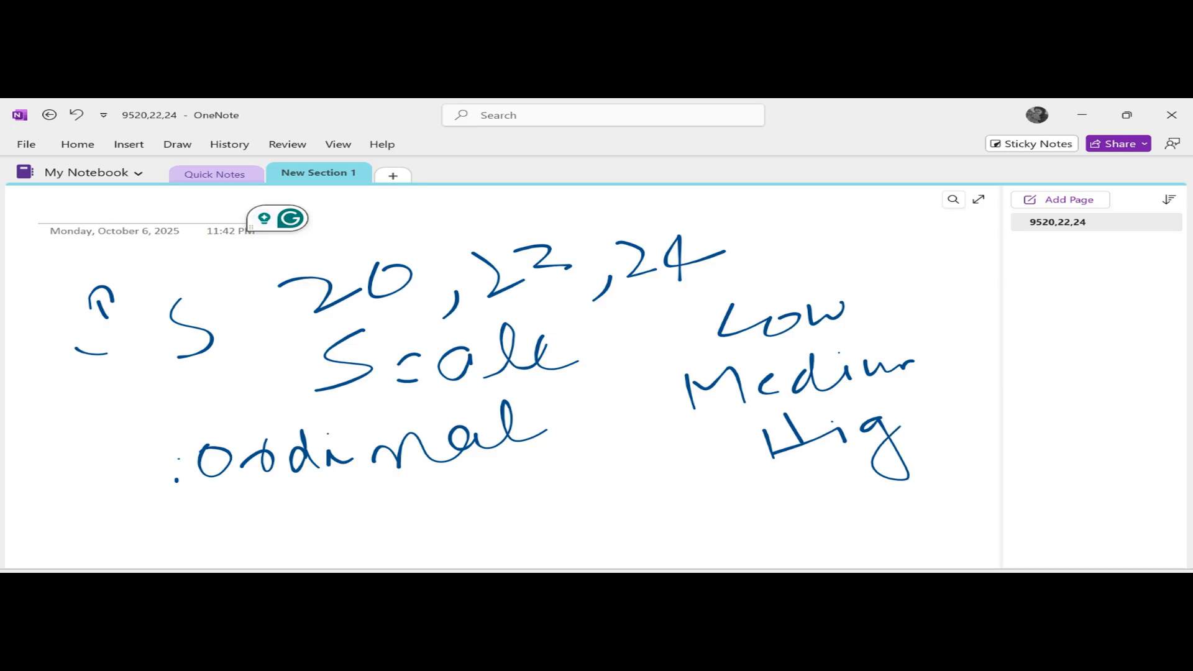
mouse_move(889, 389)
left_mouse_down()
mouse_move(907, 432)
mouse_move(948, 424)
left_mouse_up()
mouse_move(345, 509)
left_mouse_down()
mouse_move(336, 545)
mouse_move(388, 500)
mouse_move(453, 525)
mouse_move(427, 510)
mouse_move(634, 511)
mouse_move(689, 491)
mouse_move(721, 504)
left_mouse_up()
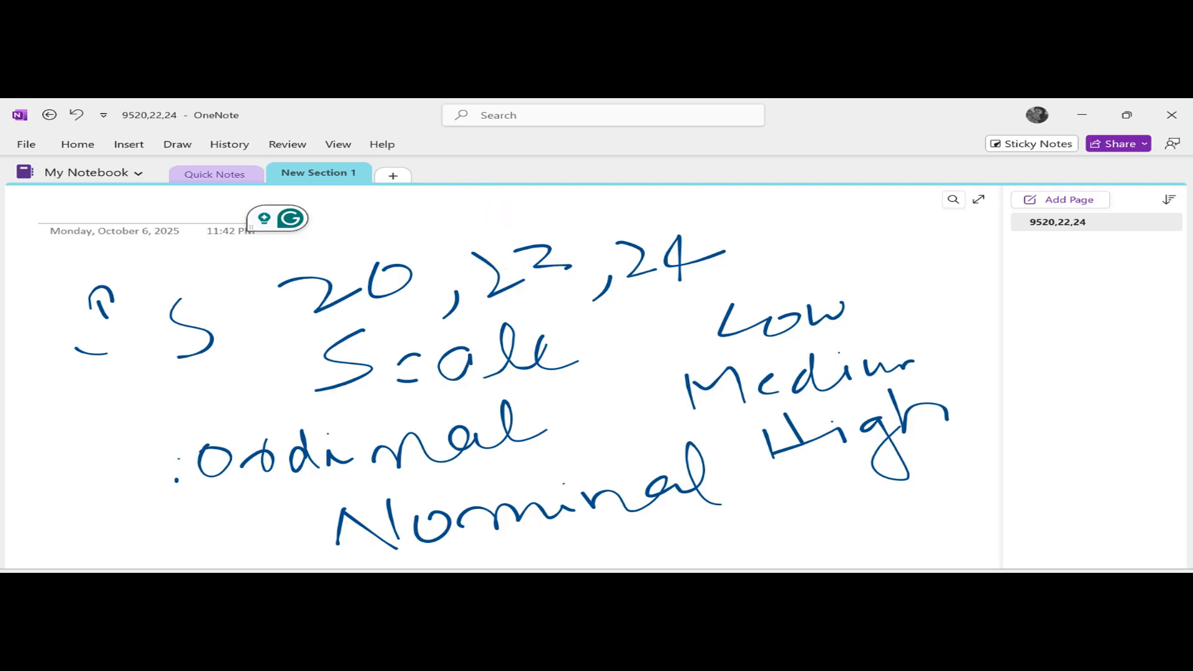
- Switch back to the SPSS Data Editor and set the Gender variable's measurement level to Nominal
mouse_move(866, 558)
left_click(913, 513)
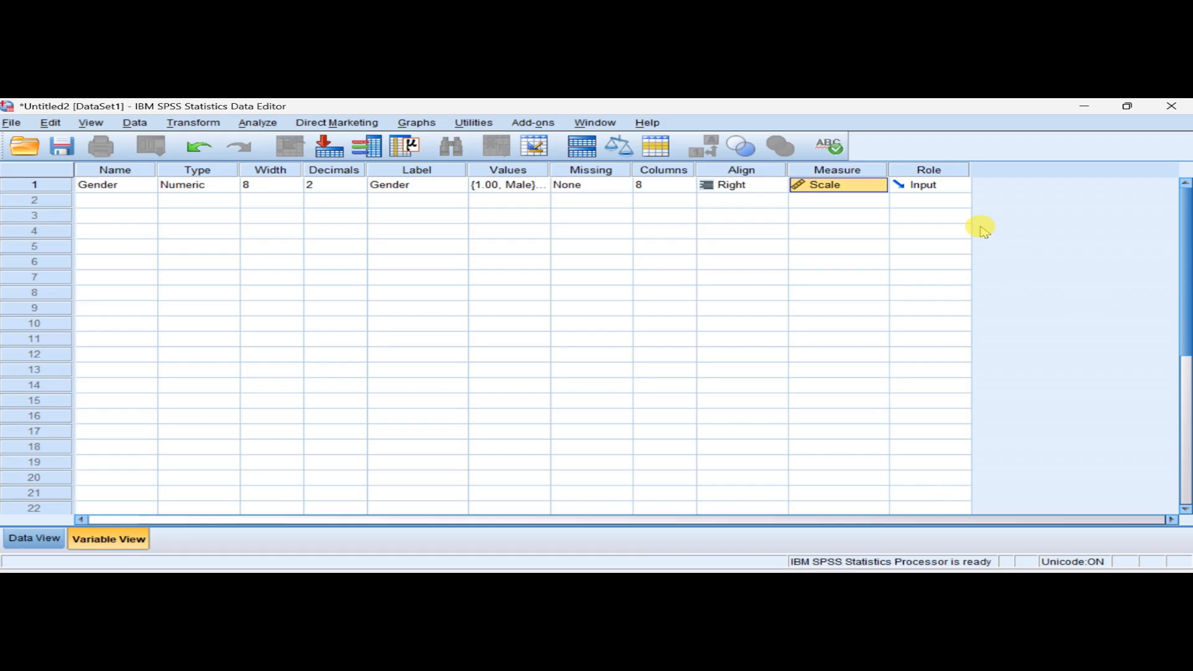
left_click(860, 186)
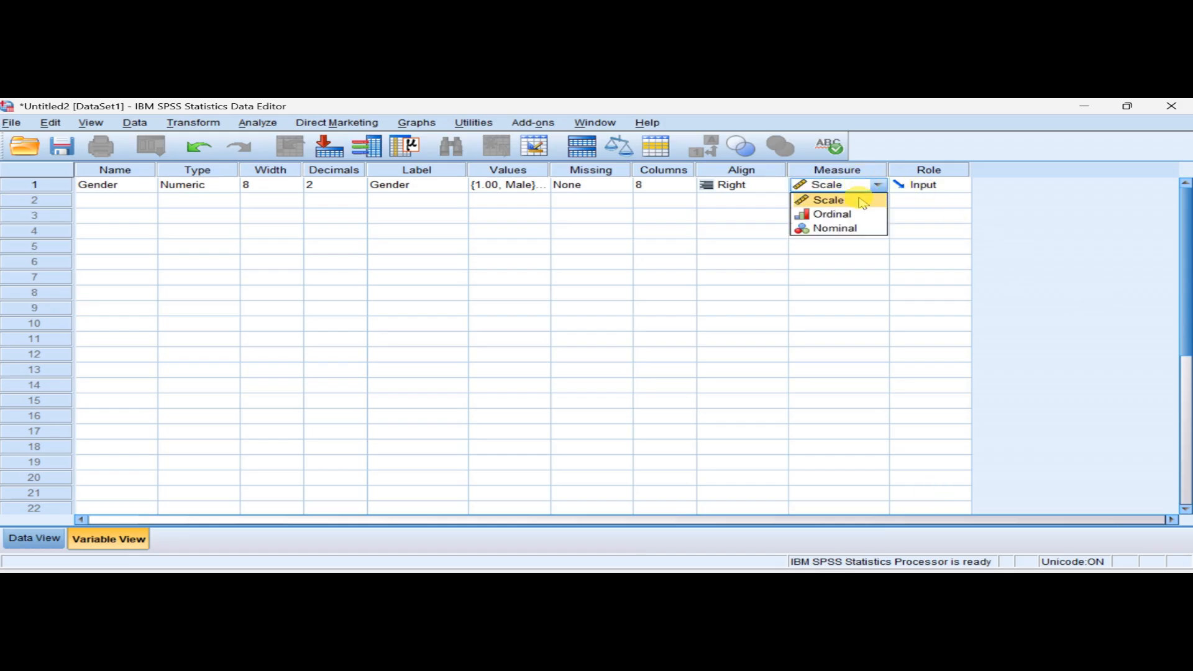
left_click(834, 228)
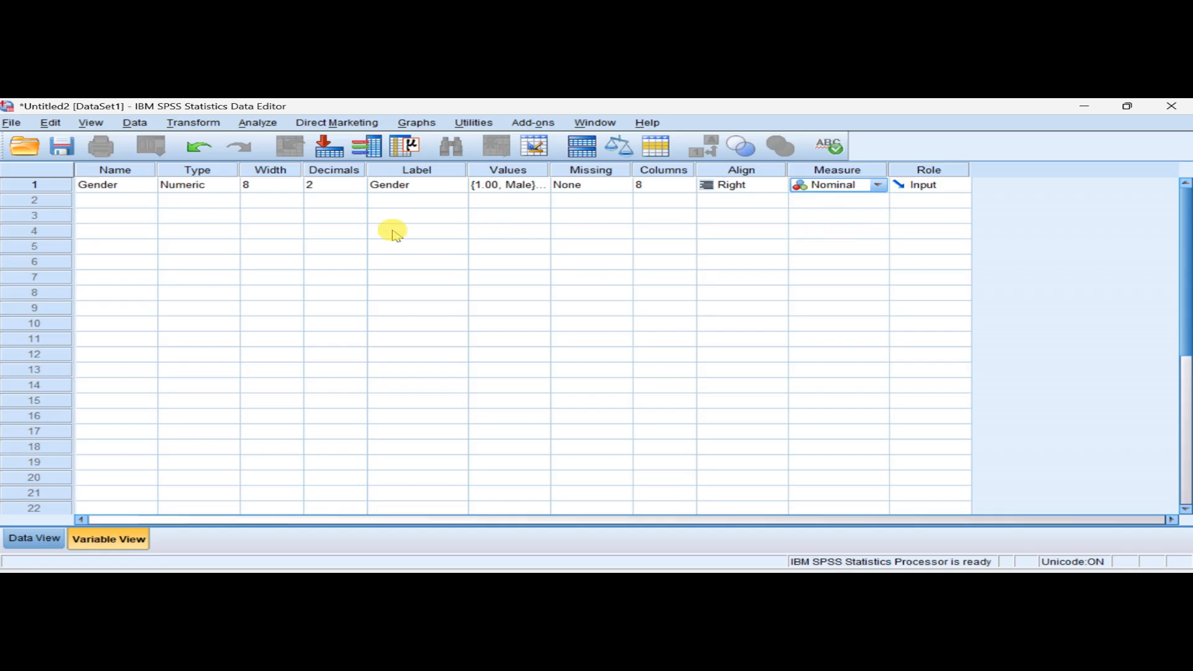
- Define a second variable named Age in row 2 and give it the label "What is your age"
left_click(106, 202)
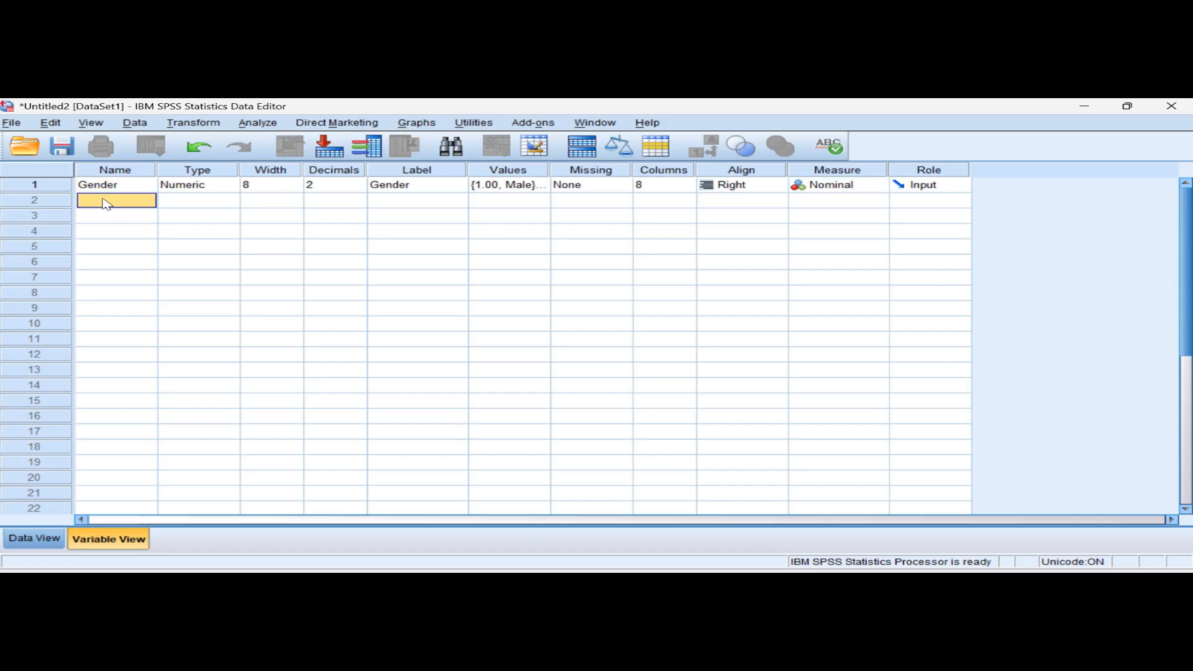
type("Age")
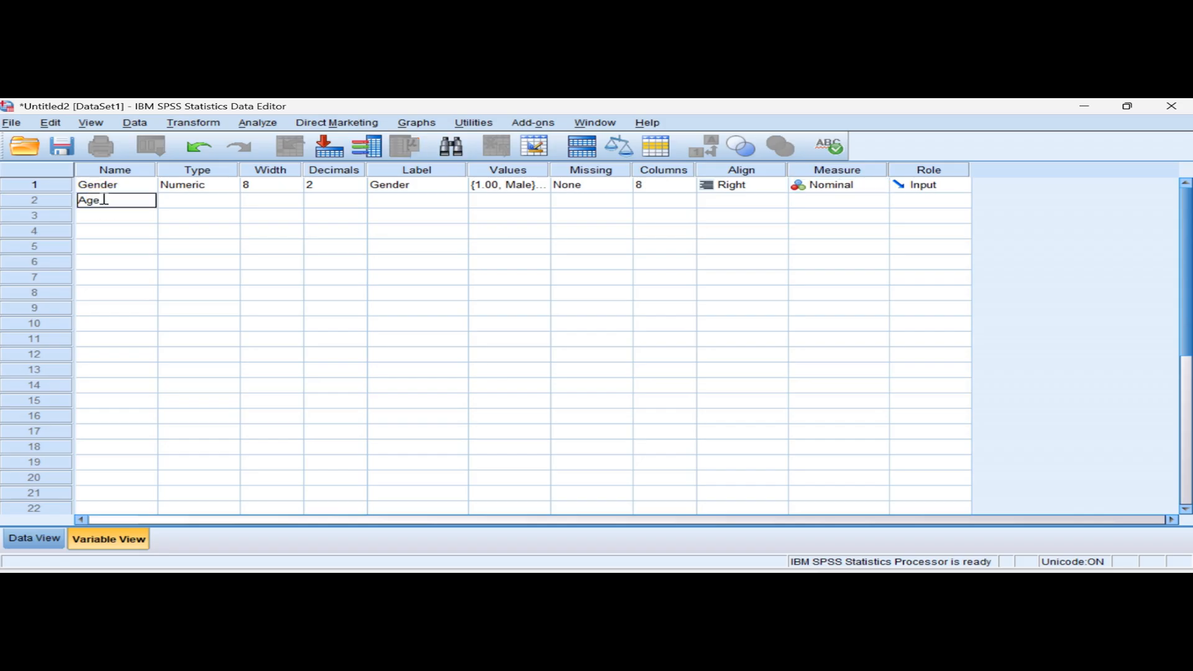
left_click(198, 204)
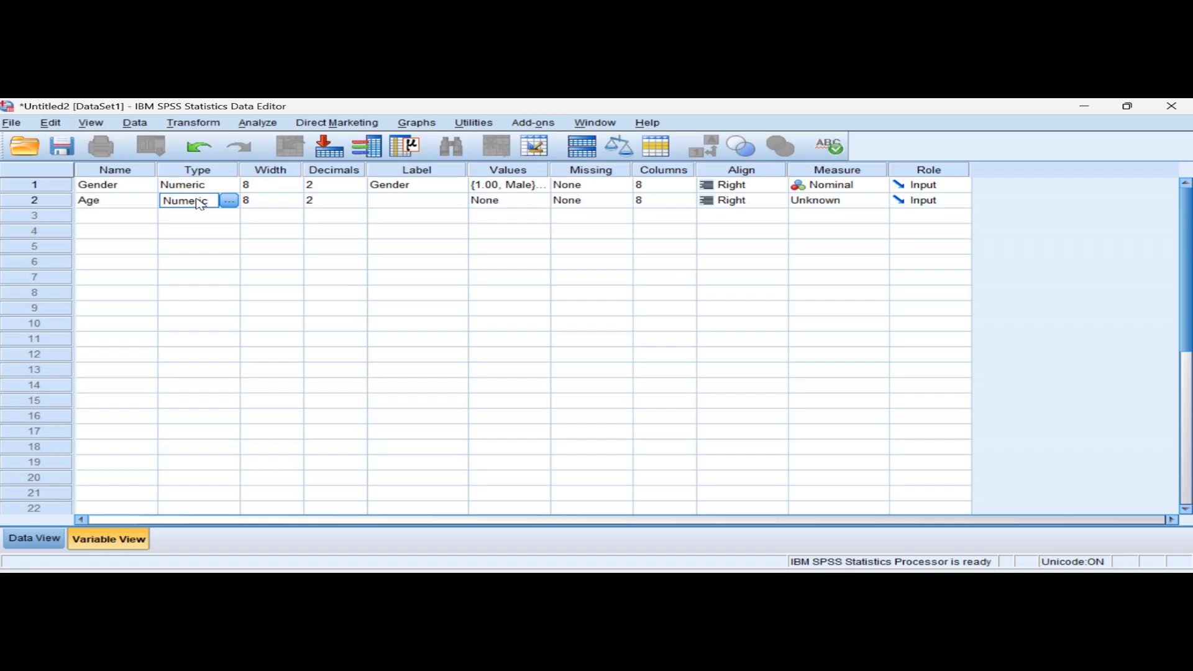
left_click(389, 206)
type("What")
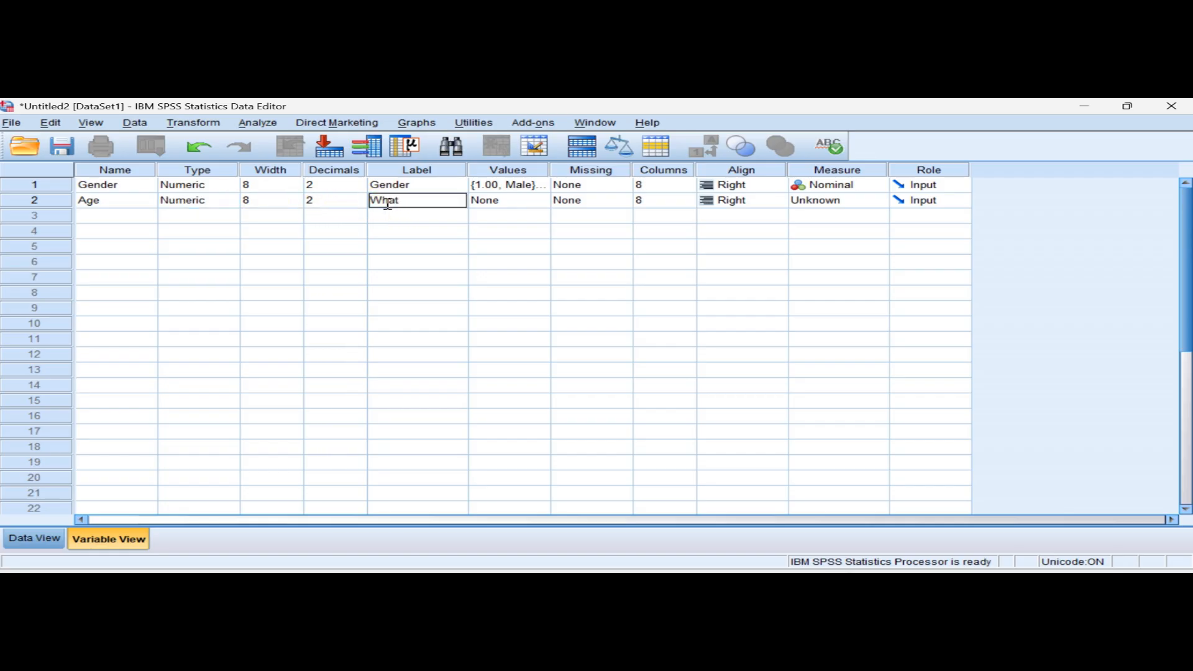
type(" is your age")
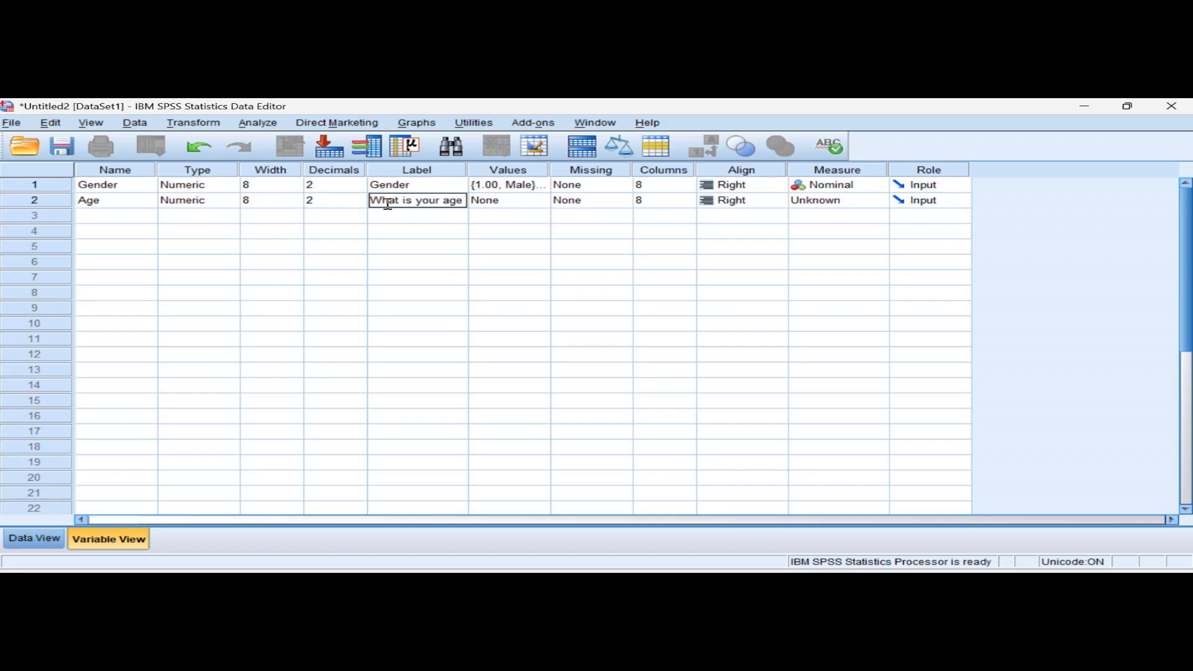
- Open the Age variable's value labels and add value 1 with the label 20-30
left_click(513, 200)
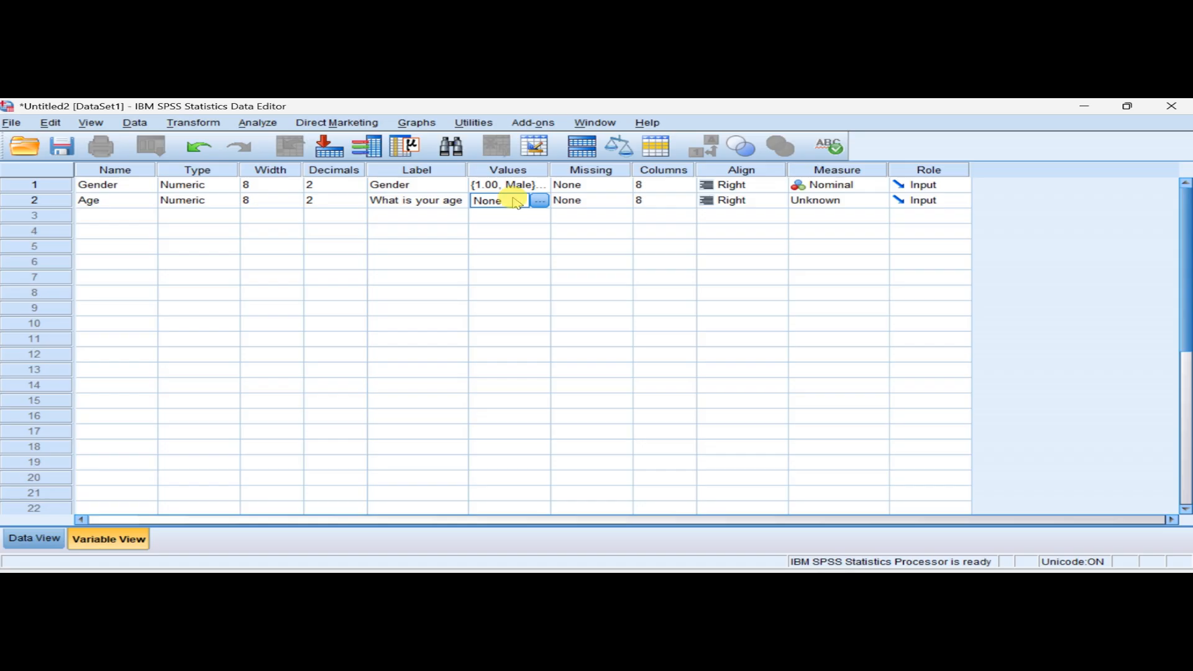
left_click(540, 200)
left_click(492, 281)
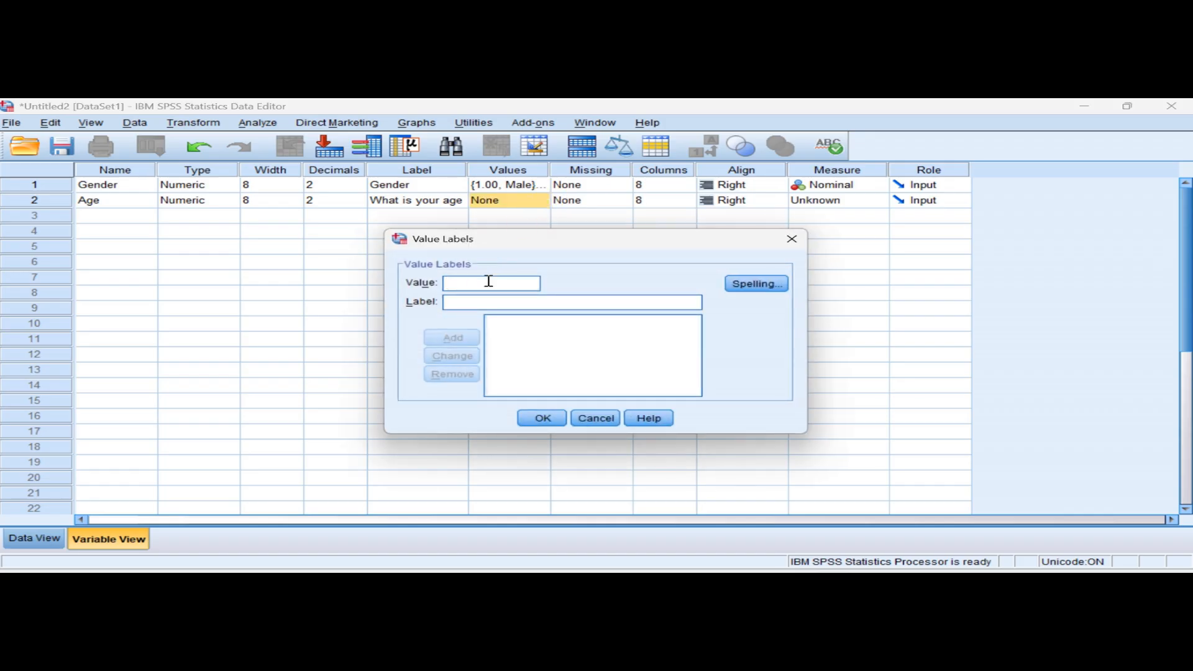
type("1")
left_click(465, 303)
type("2")
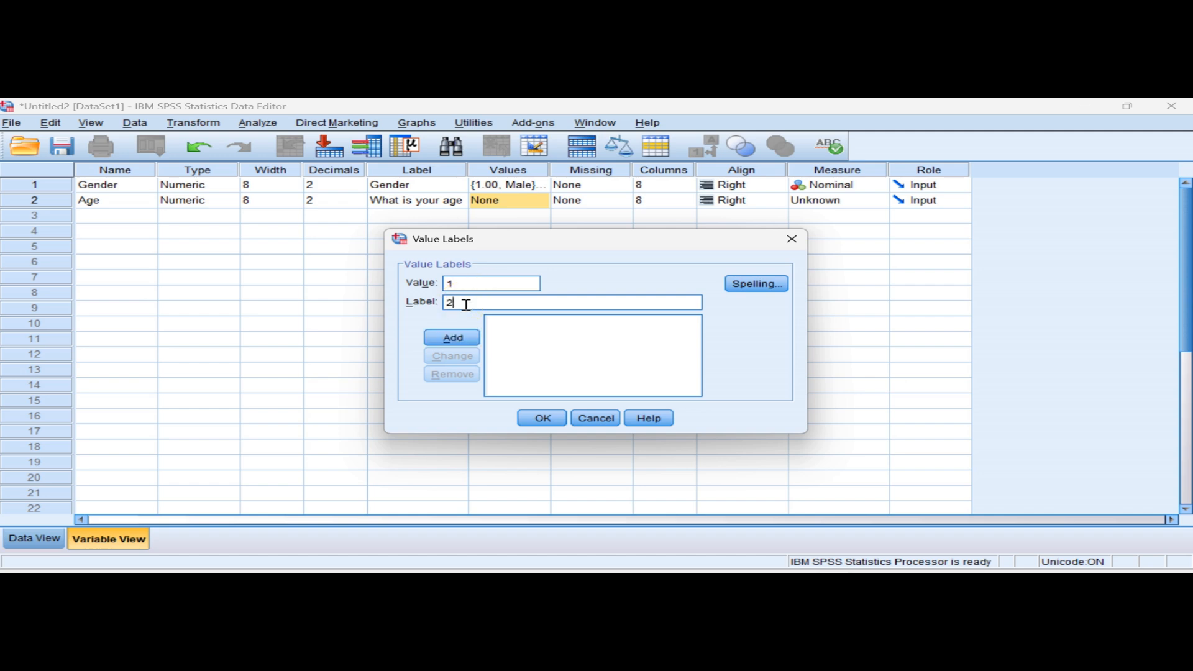
type("0-30")
left_click(453, 337)
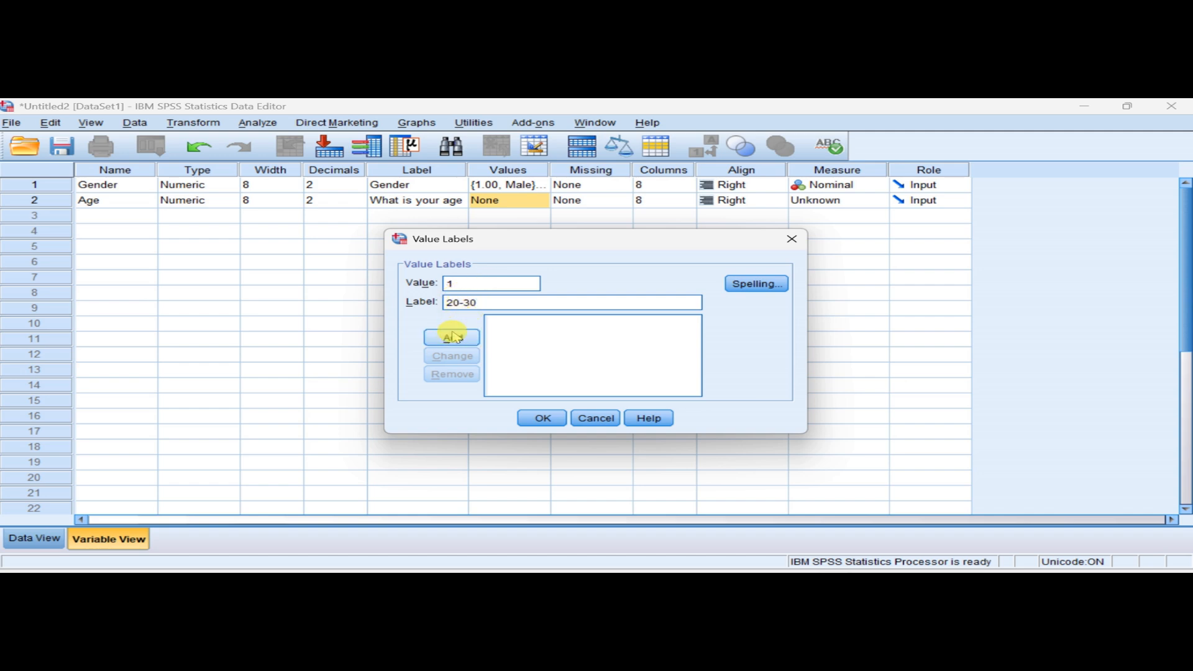
- Add value 2 with the label 31-40 to the Age variable's value labels
left_click(456, 285)
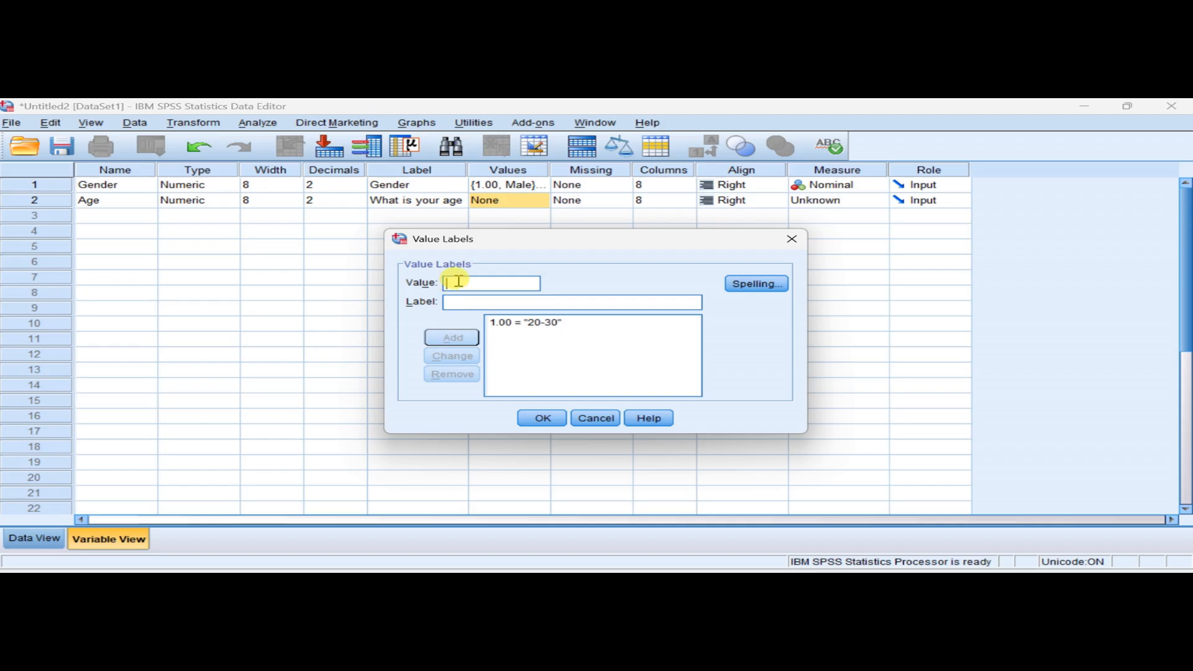
type("2")
left_click(457, 303)
type("31-40")
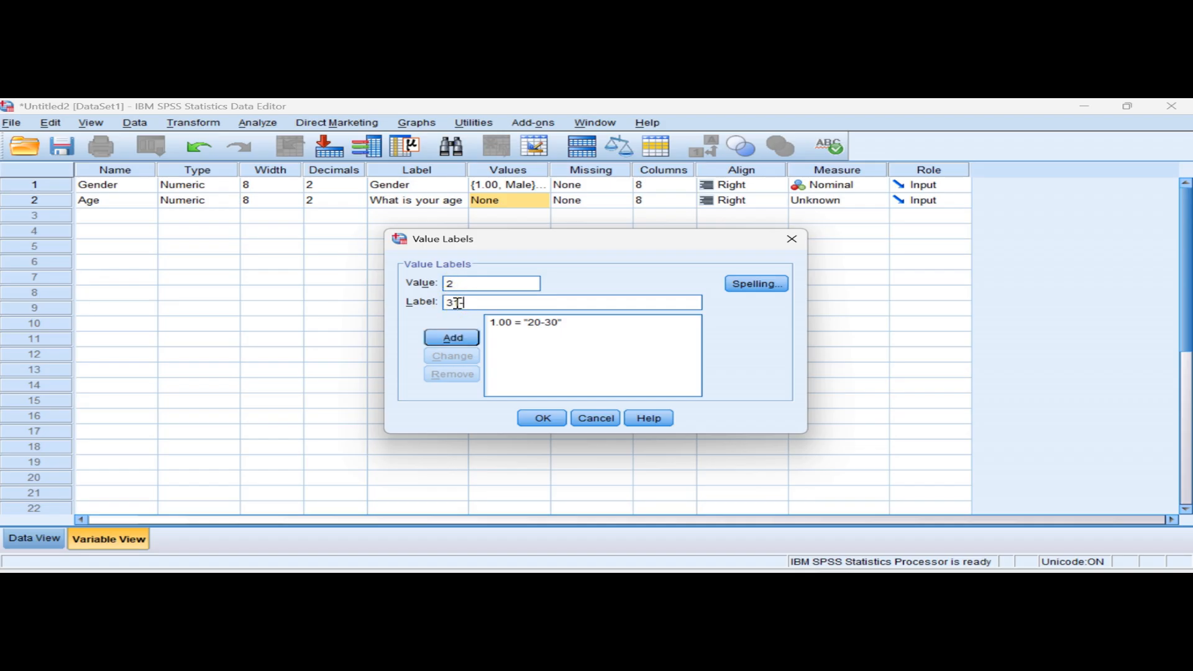
left_click(453, 337)
- Add value 3 labelled 41-50, confirm Age's value labels, and set the variable's measurement level to Nominal
left_click(463, 284)
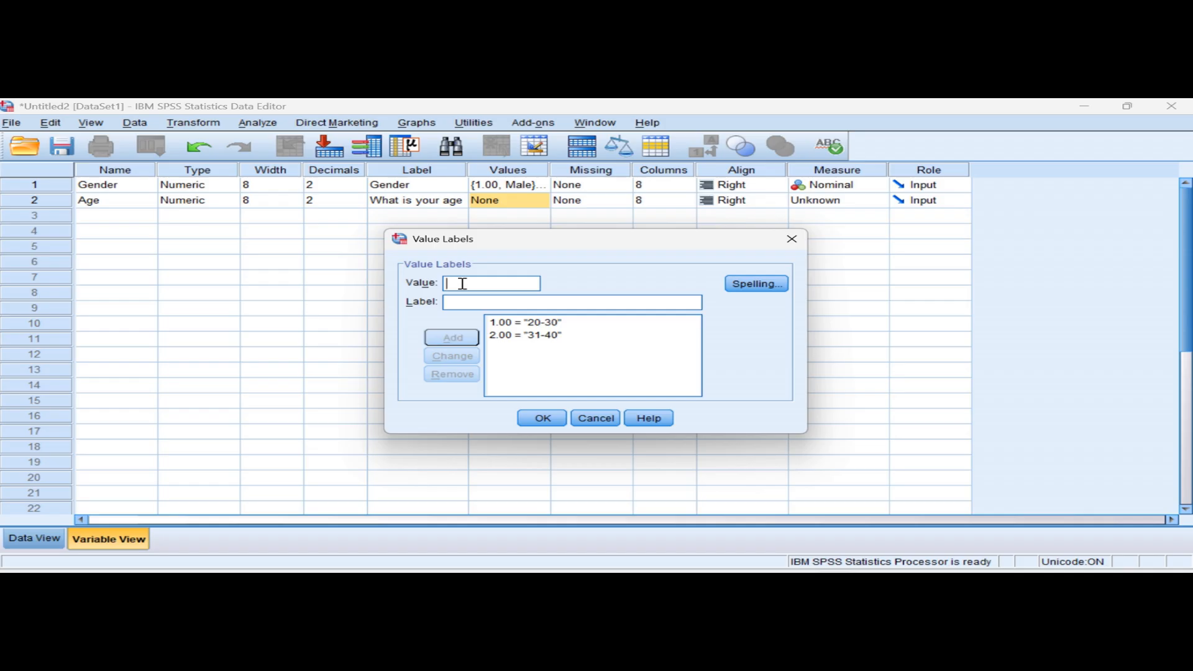
type("3")
left_click(462, 302)
type("41-50")
left_click(457, 337)
left_click(520, 349)
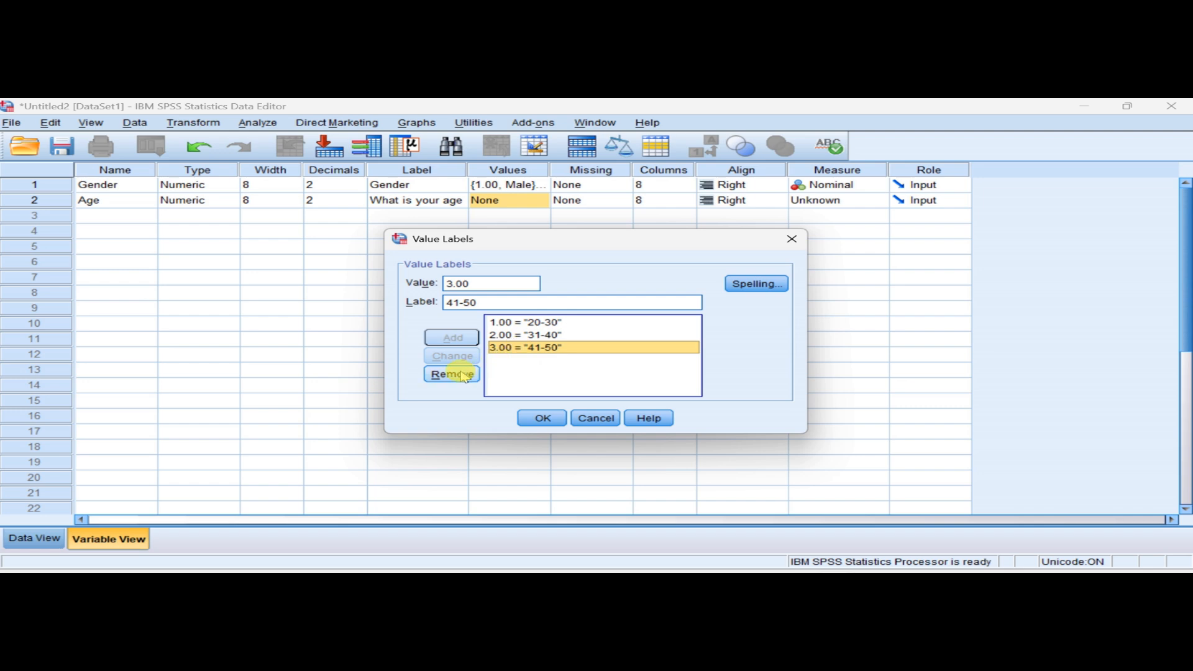
left_click(535, 419)
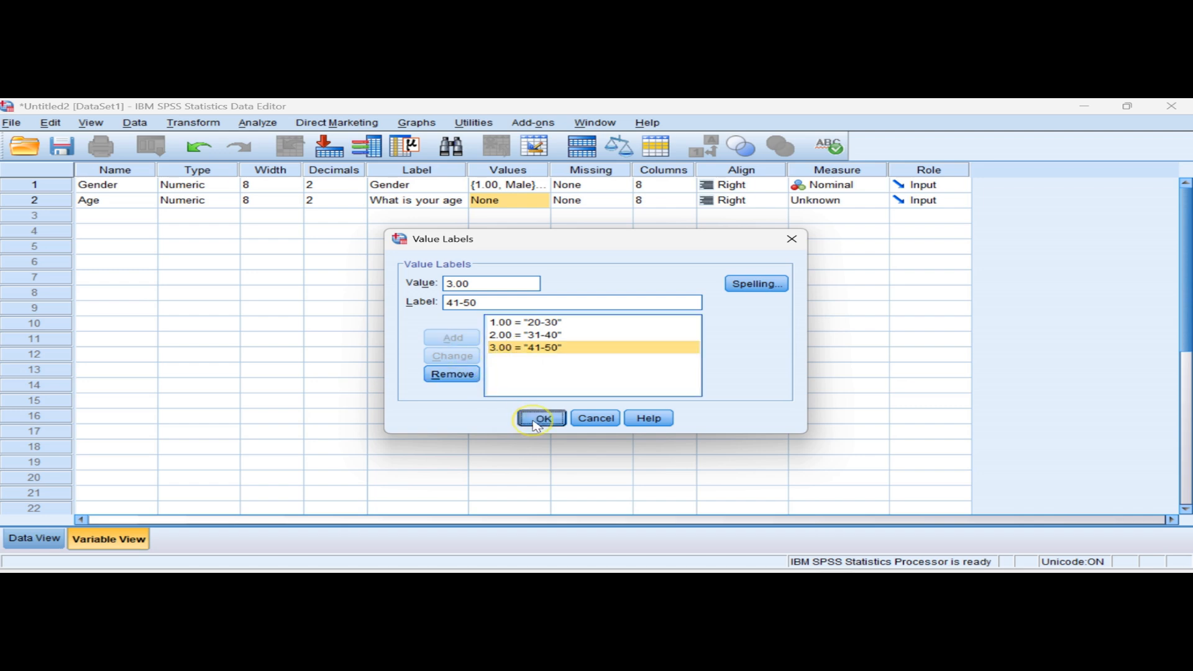
left_click(811, 200)
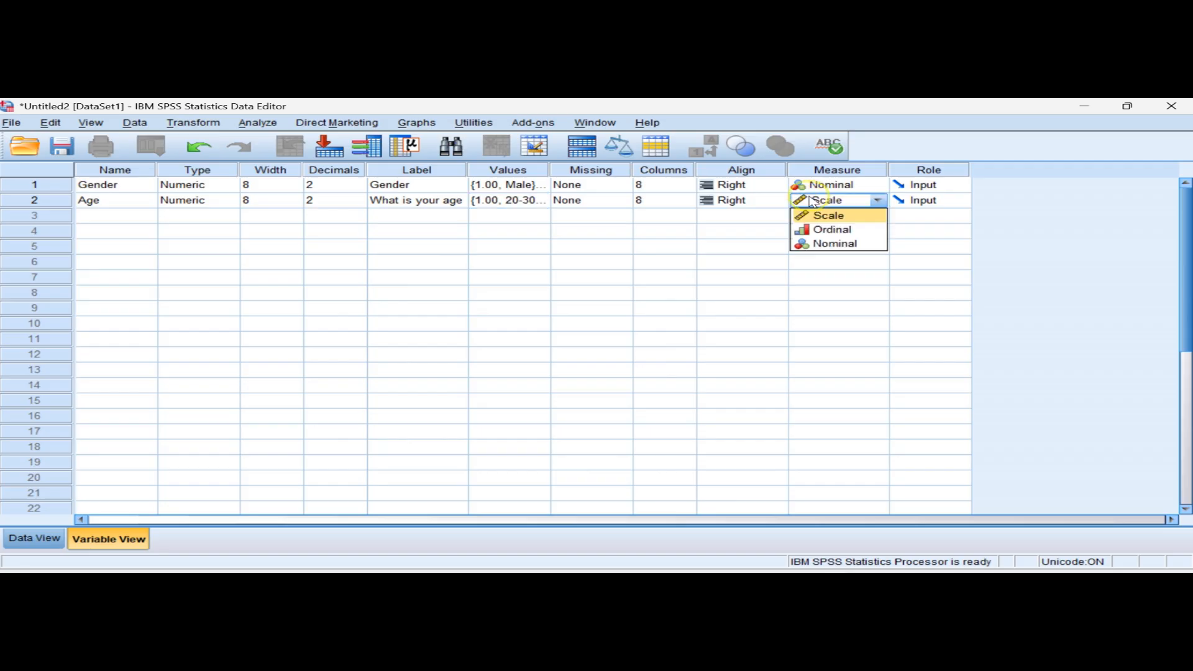
left_click(826, 244)
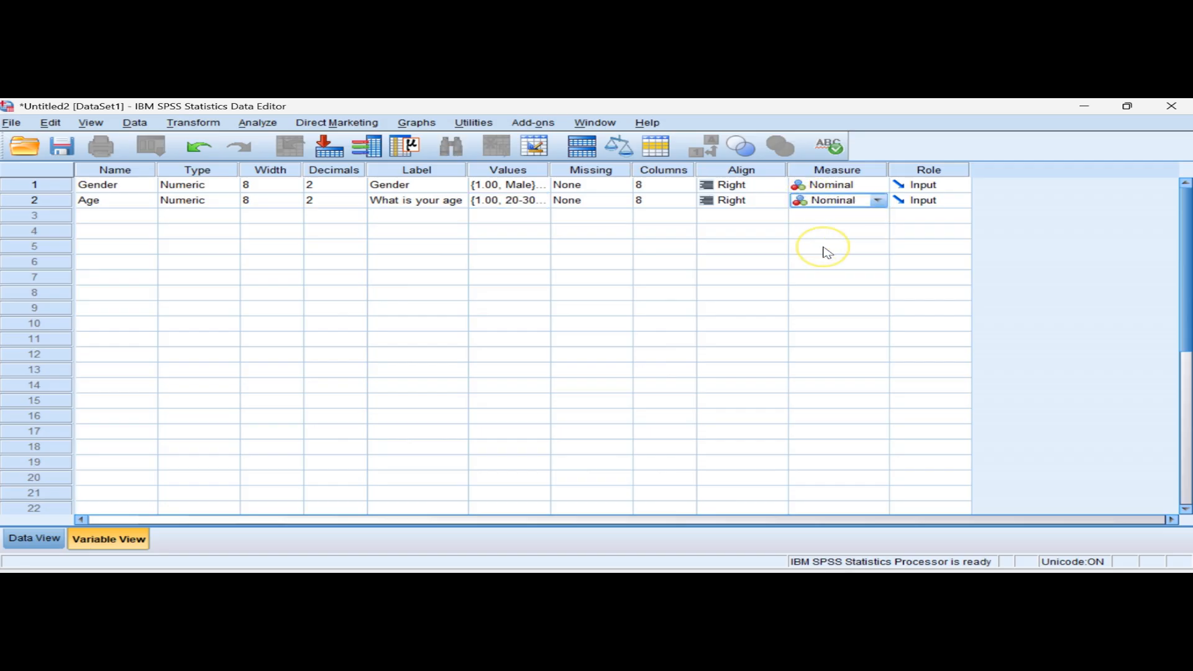
- Define a third variable named Stages_of_cancer in row 3 and give it the label "Stages of cancer"
left_click(109, 217)
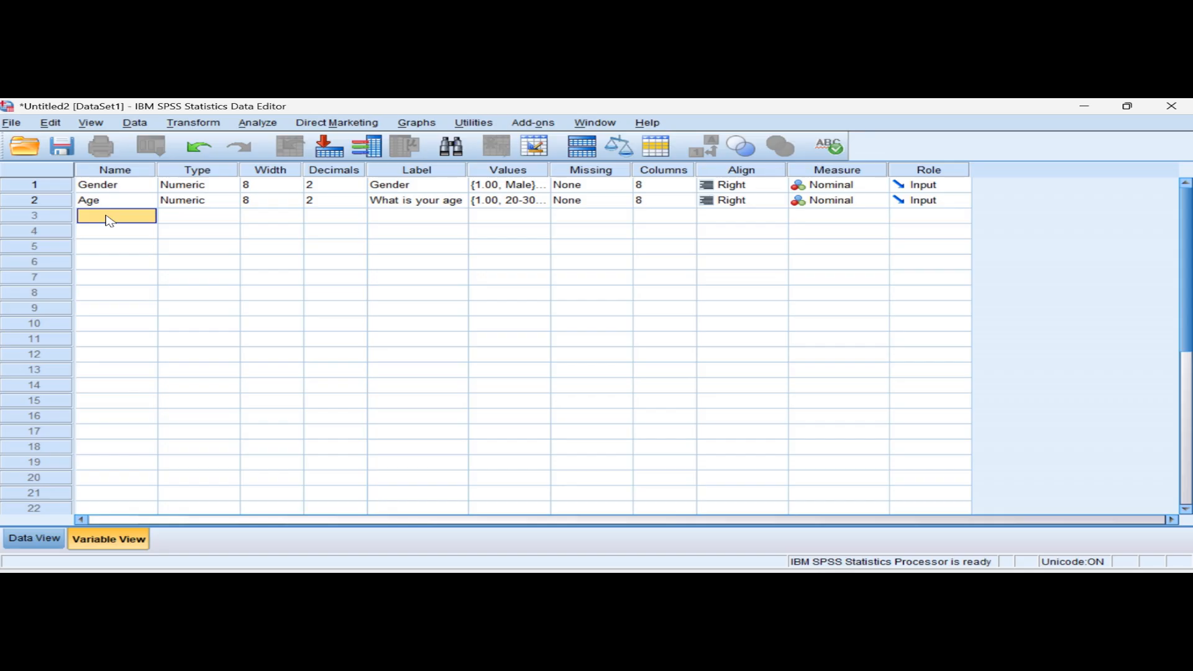
type("Stag")
type("es")
type("_o")
type("f_cancer")
left_click(180, 220)
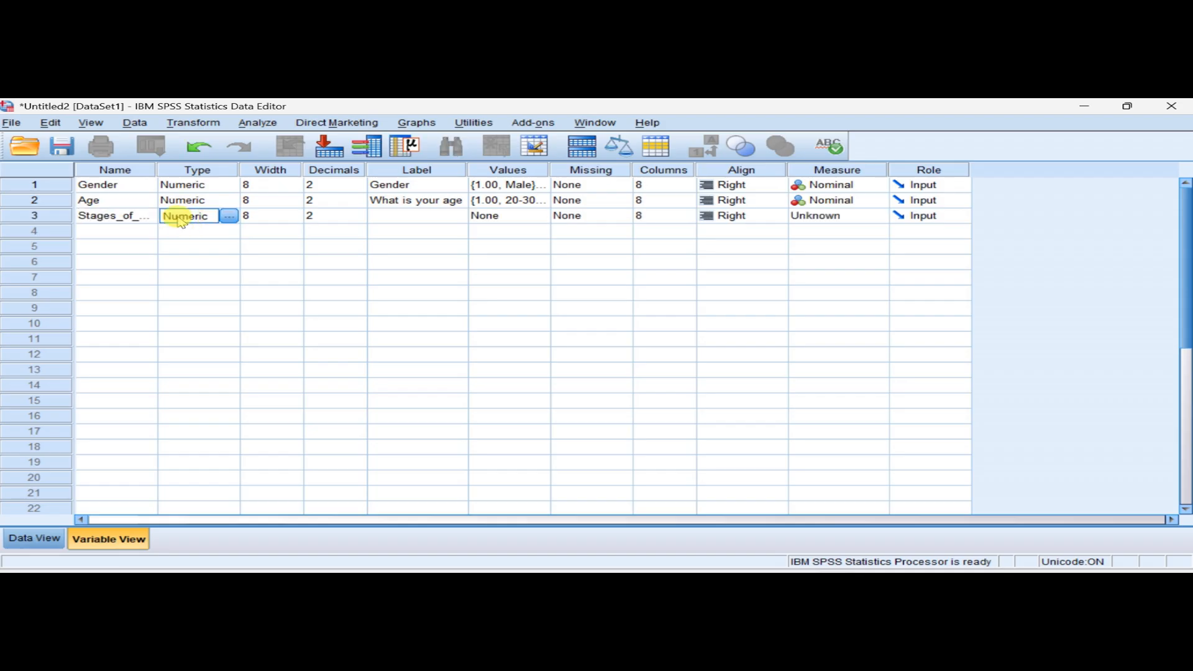
left_click(414, 218)
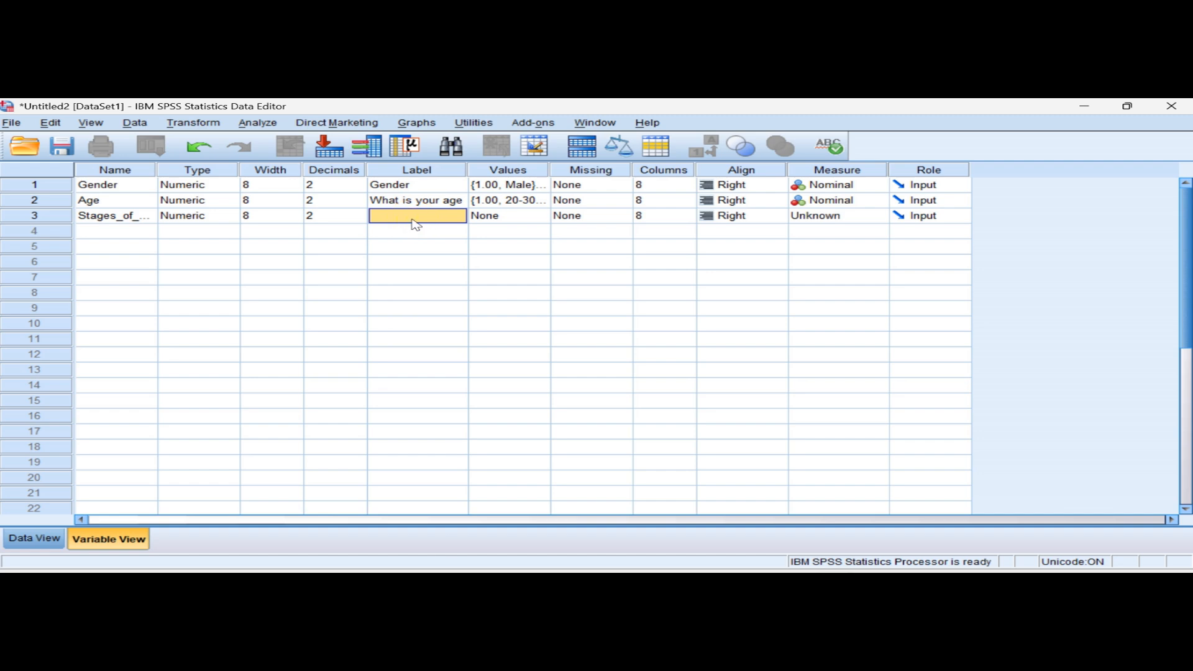
type("Stages of cancer")
- Open the value labels of Stages_of_cancer and add value 1 with the label "Stage 1"
left_click(519, 217)
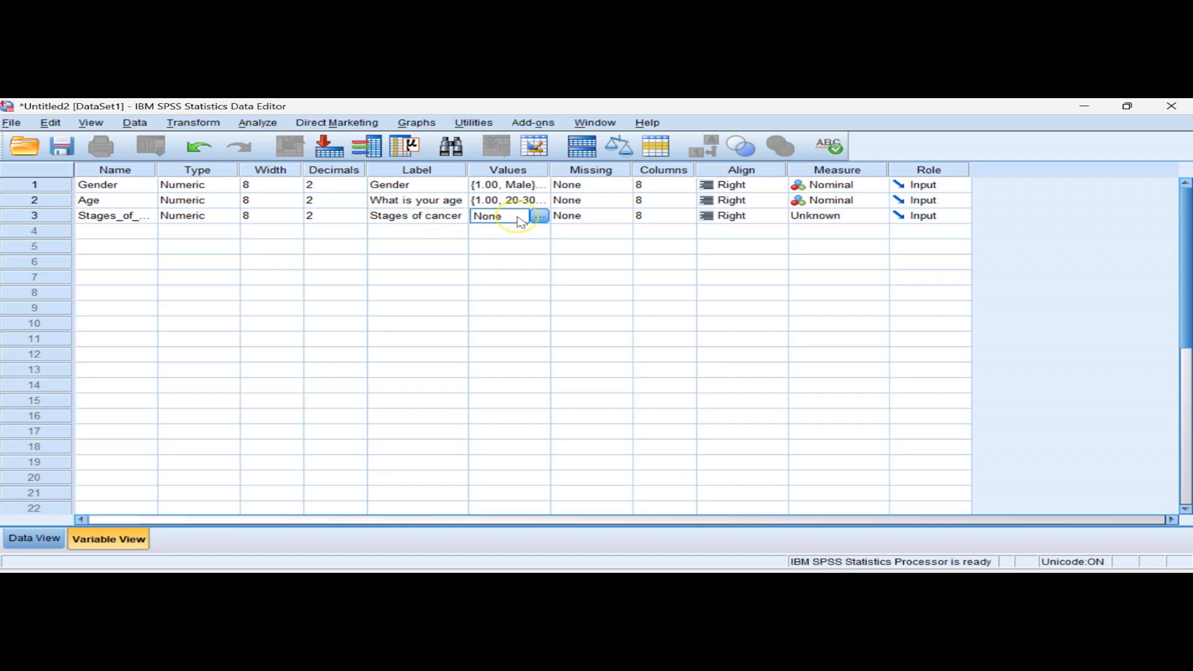
left_click(541, 217)
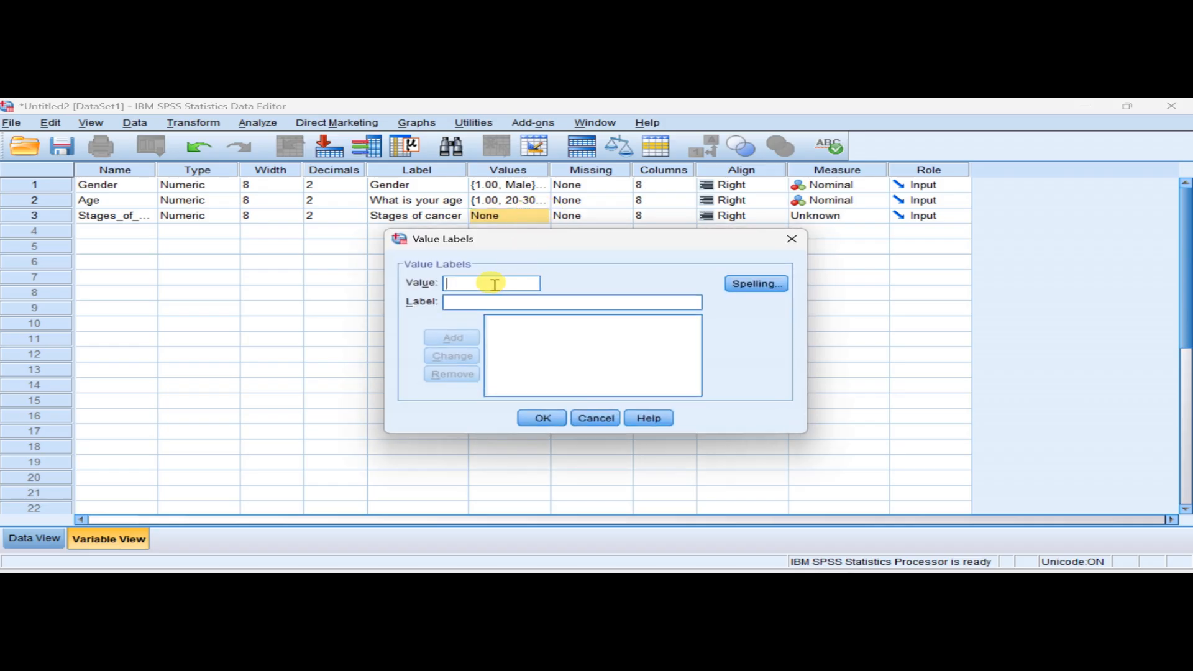
type("1")
left_click(460, 302)
type("Stage 1")
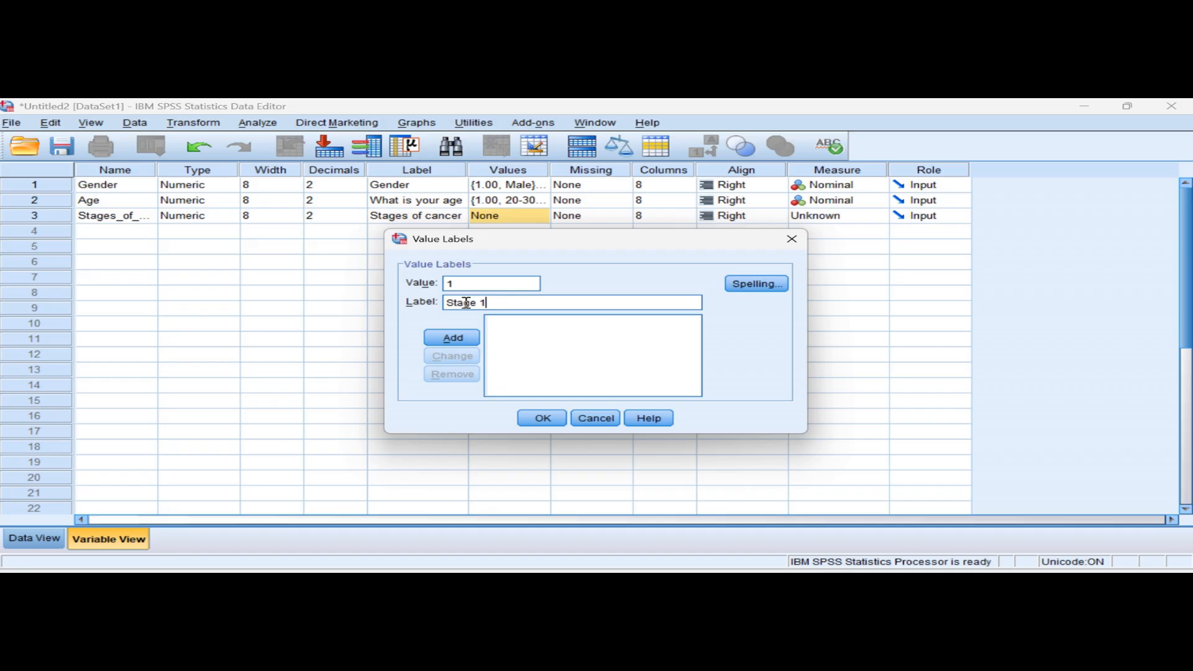
left_click(456, 338)
- Add value 2 with the label "Stage 2" to the value labels of Stages_of_cancer
left_click(456, 283)
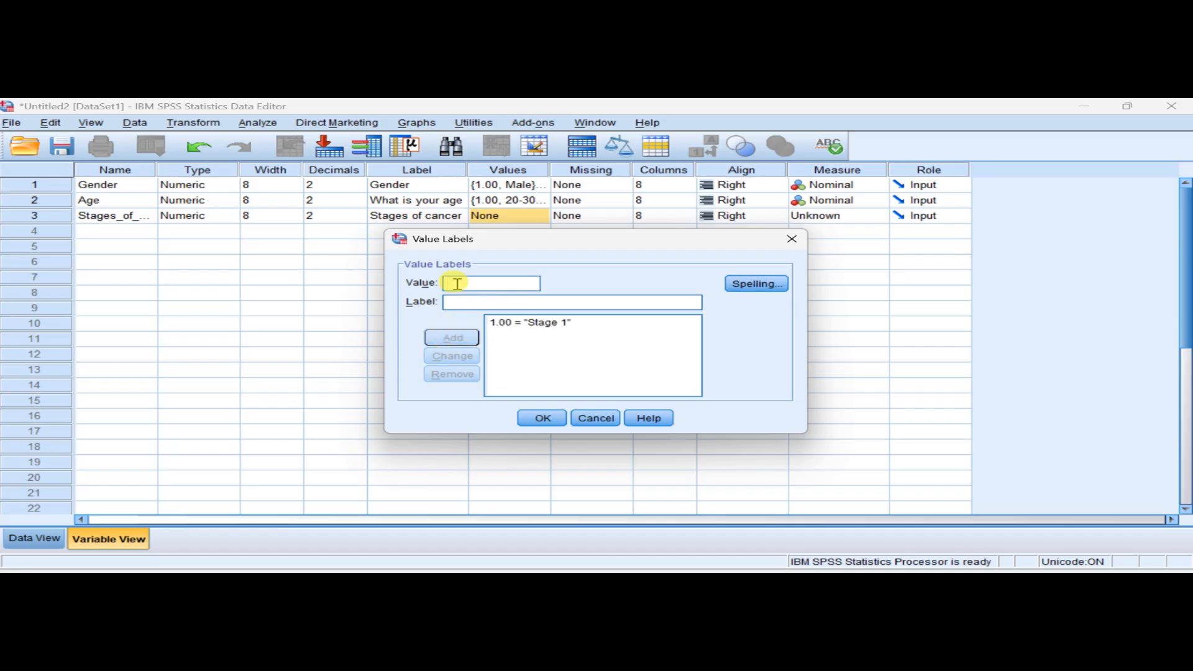
type("2")
left_click(457, 302)
type("Stage 2")
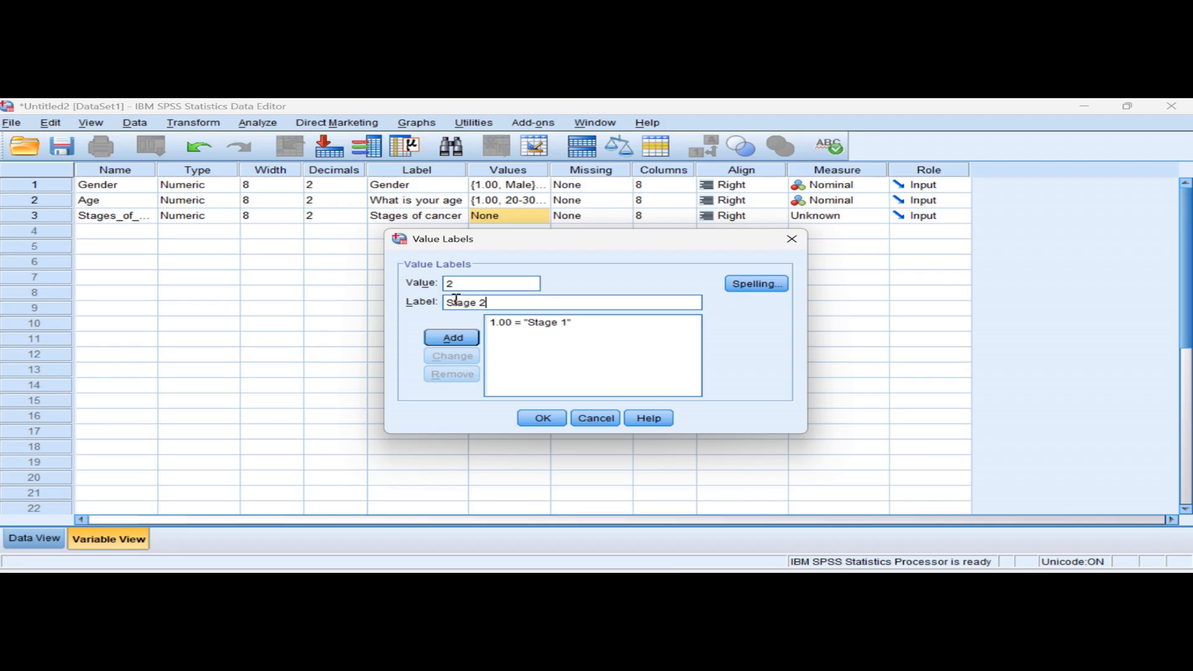
left_click(452, 304)
left_click(452, 337)
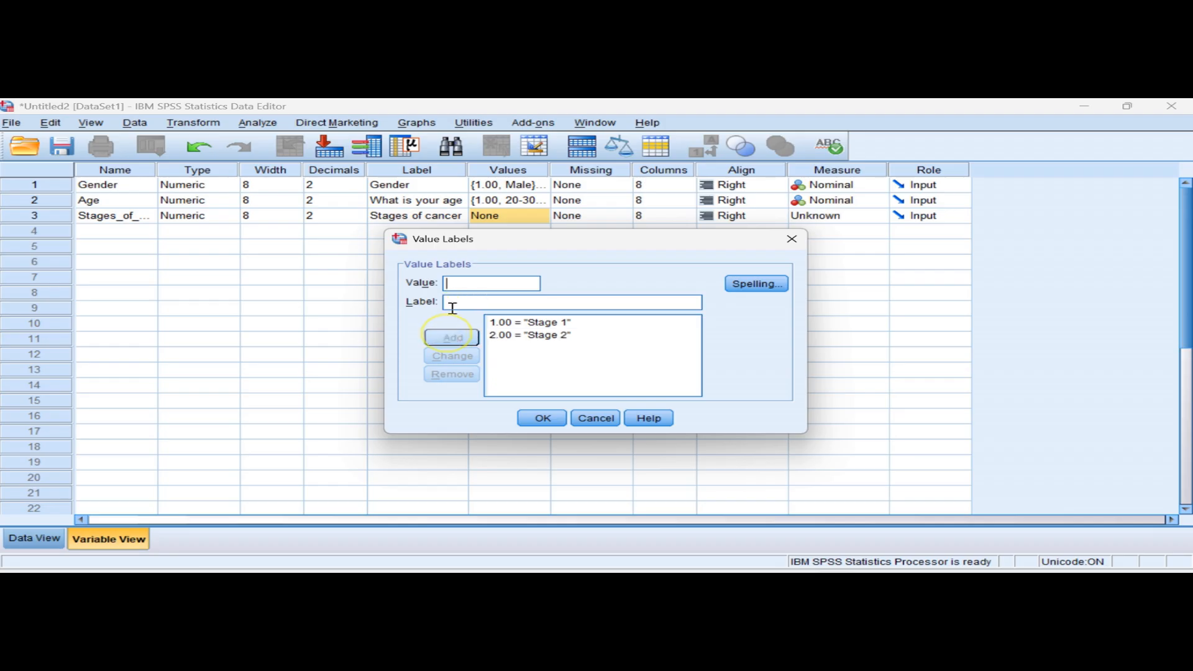
- Add value 3 with the label "Stage 3" to the value labels of Stages_of_cancer
left_click(469, 280)
type("3")
left_click(458, 302)
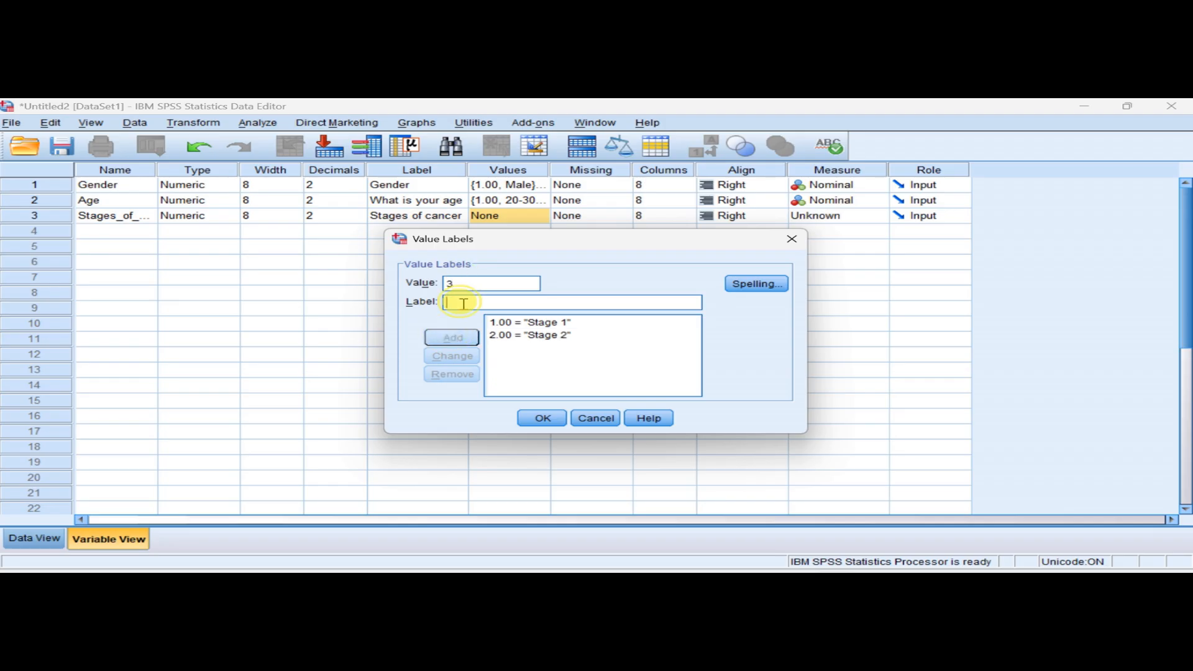
type("Stage 3")
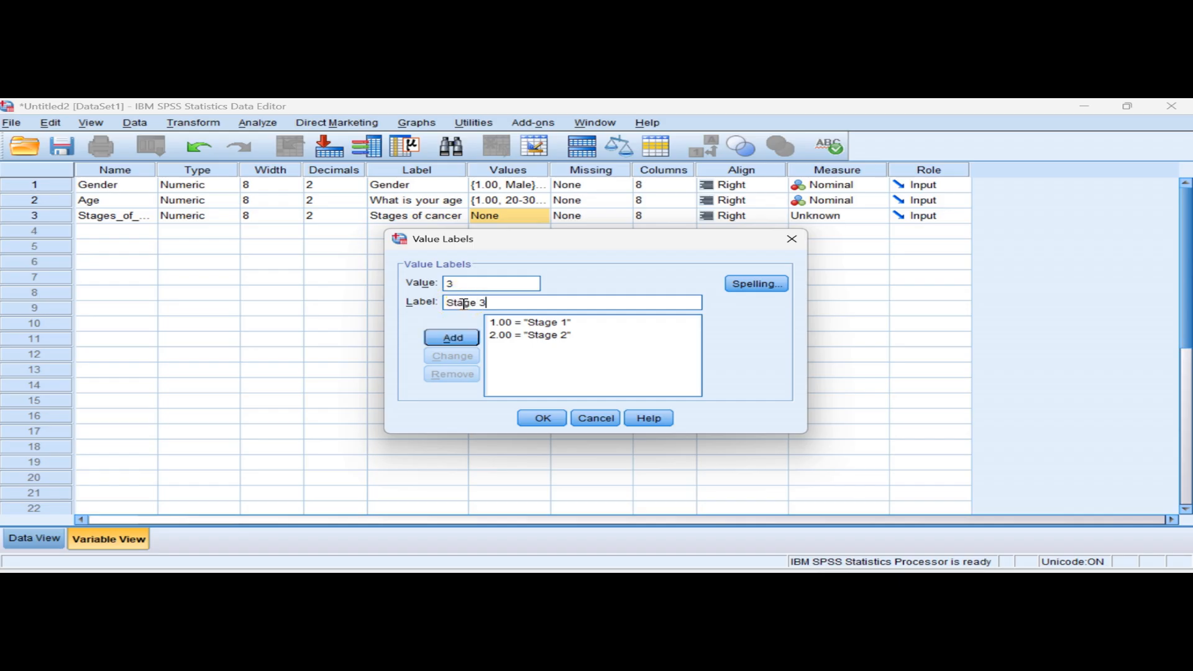
left_click(452, 337)
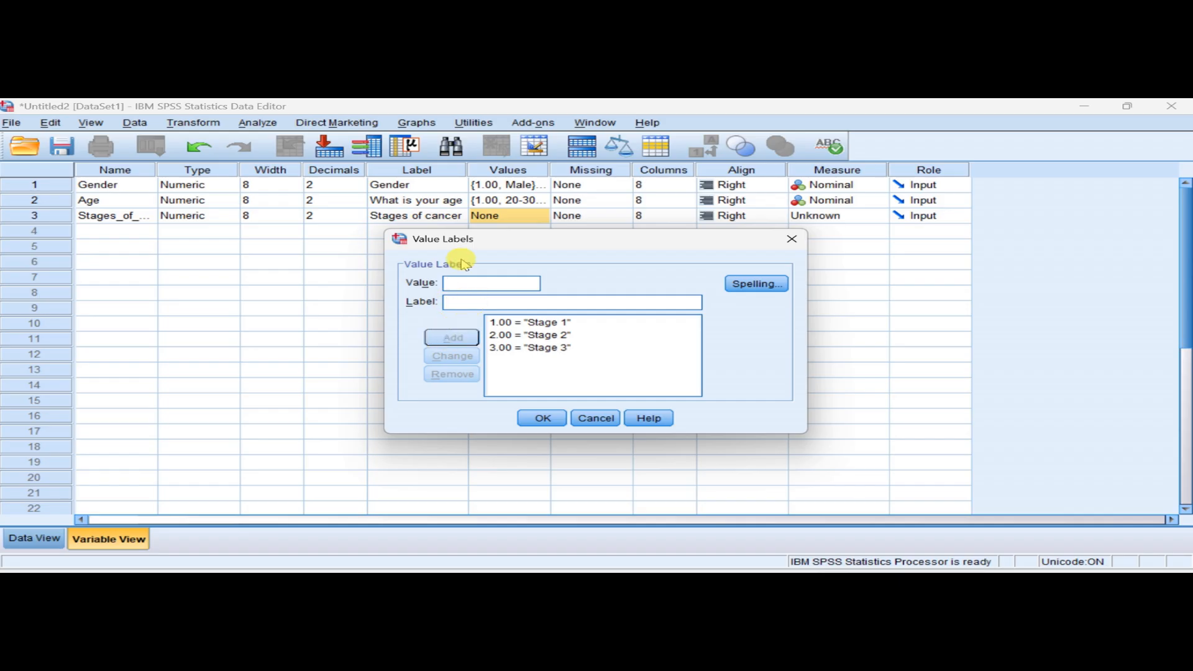
- Add value 4 labelled "Stage 4", confirm the value labels of Stages_of_cancer, and set its measurement level to Ordinal
left_click(453, 283)
type("4")
left_click(453, 302)
type("S")
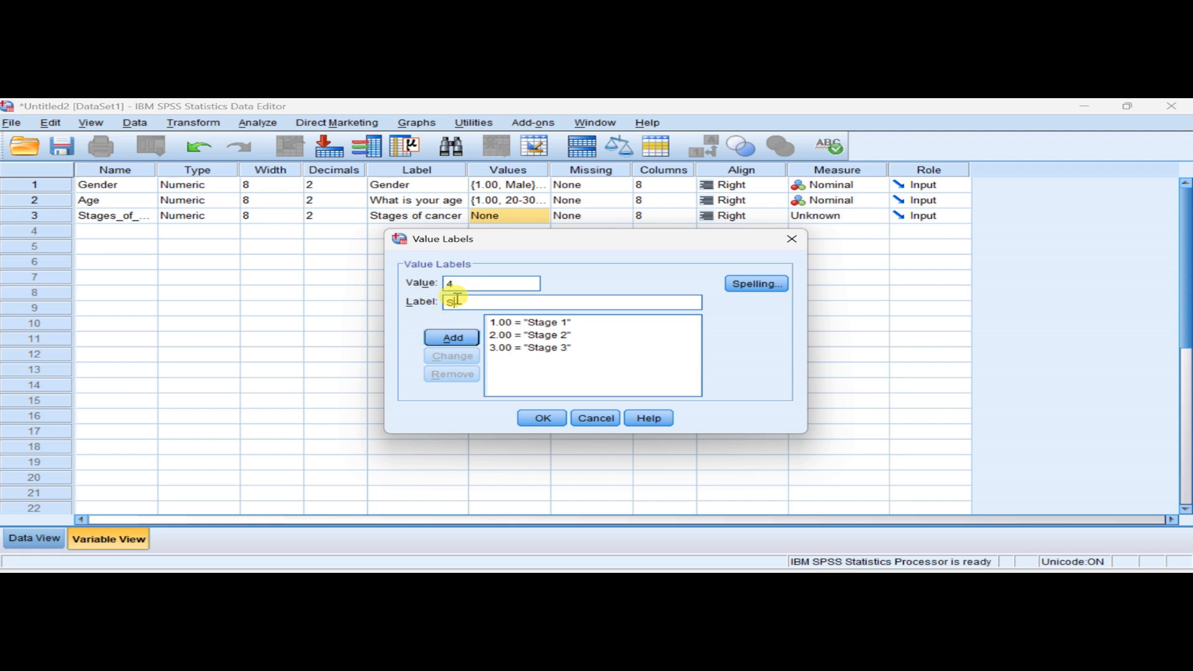
type("tage 4")
left_click(452, 338)
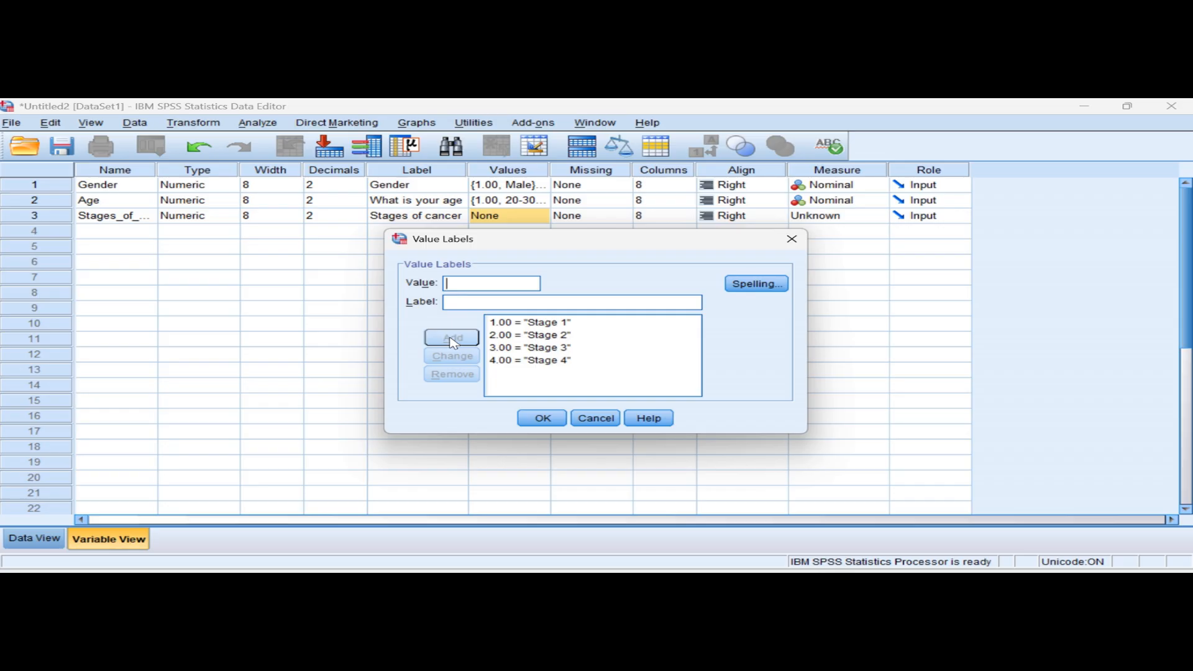
left_click(541, 418)
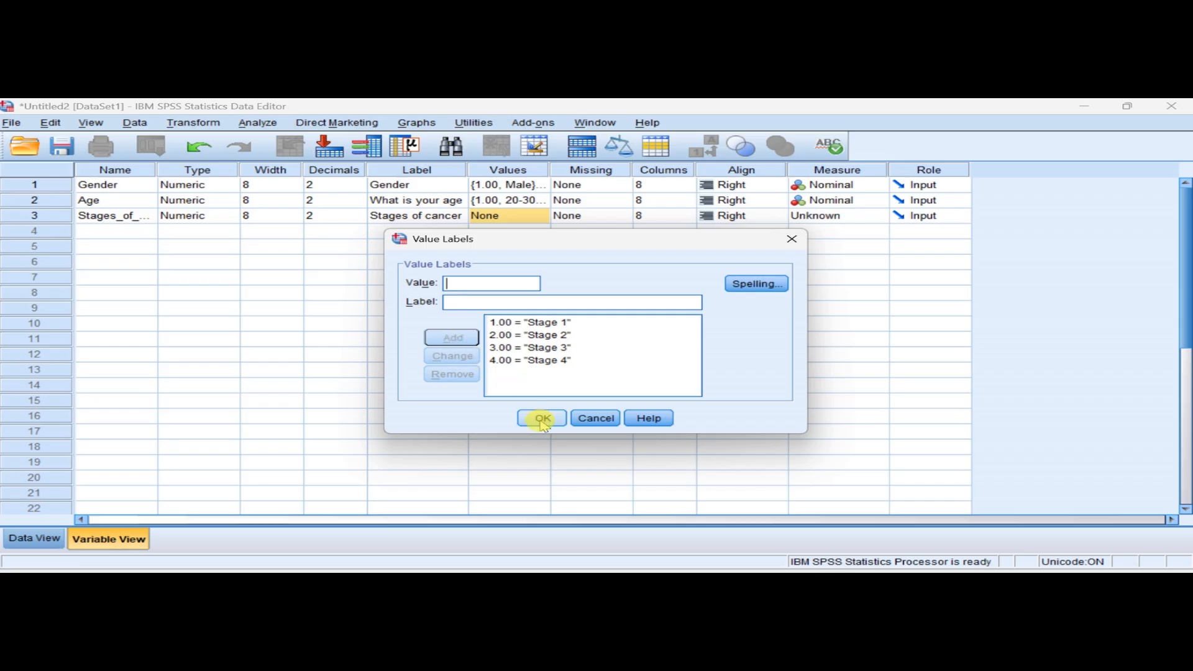
left_click(816, 215)
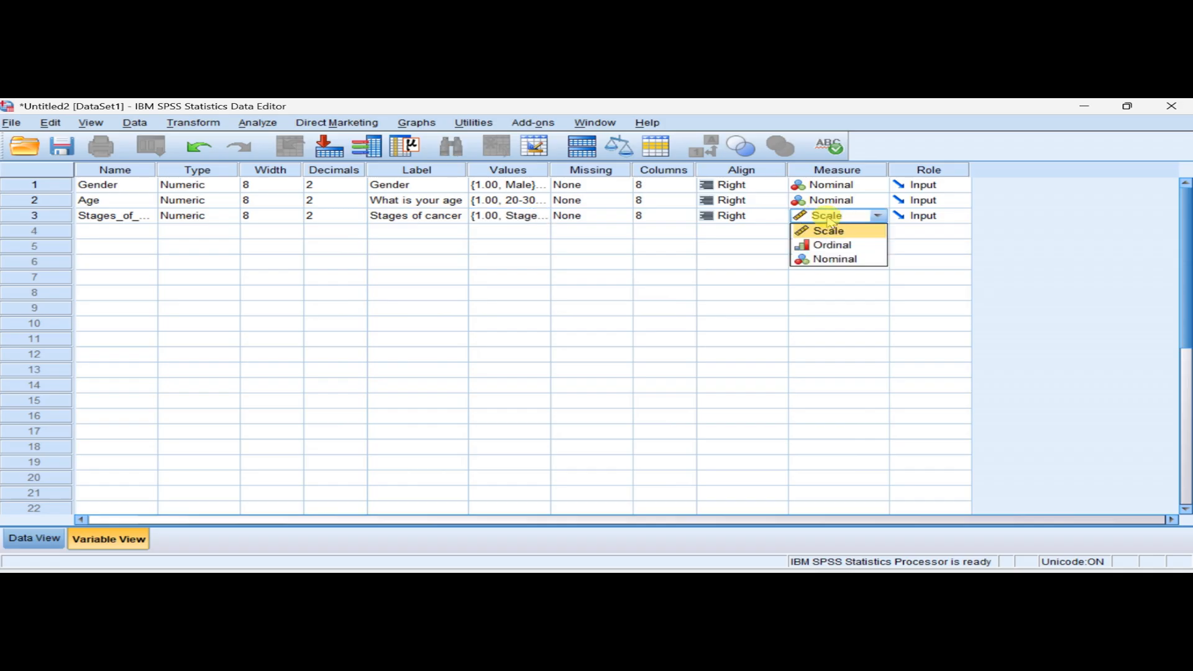
left_click(832, 246)
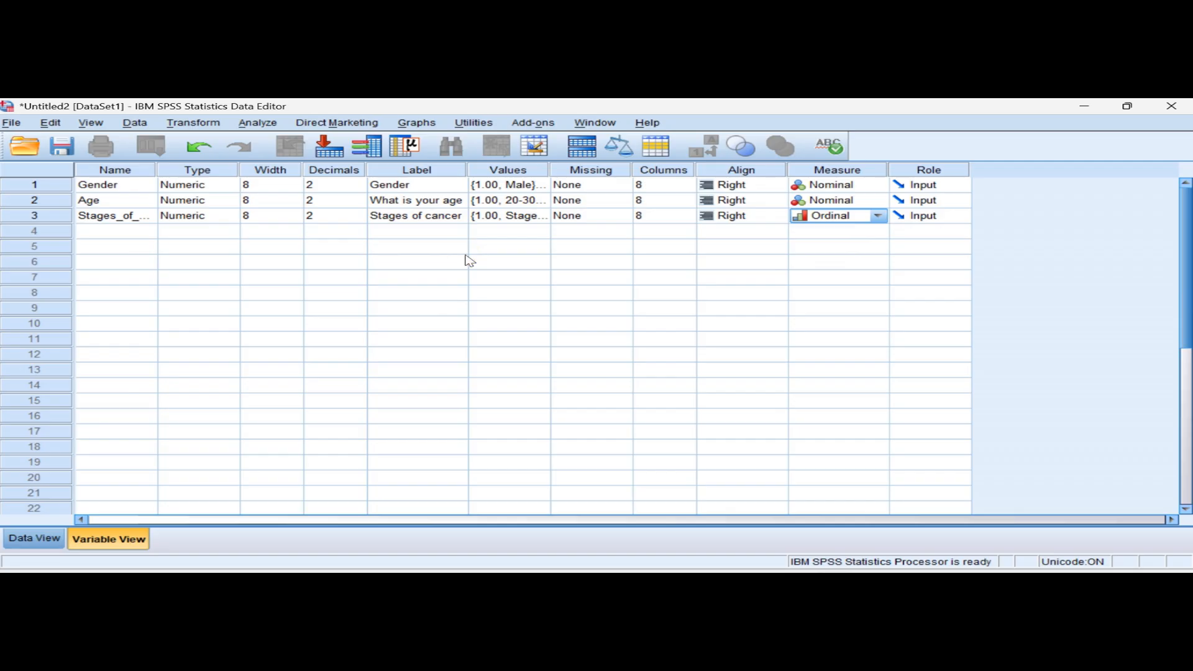
- Switch to Data View and select the Gender cell of the first case
left_click(36, 539)
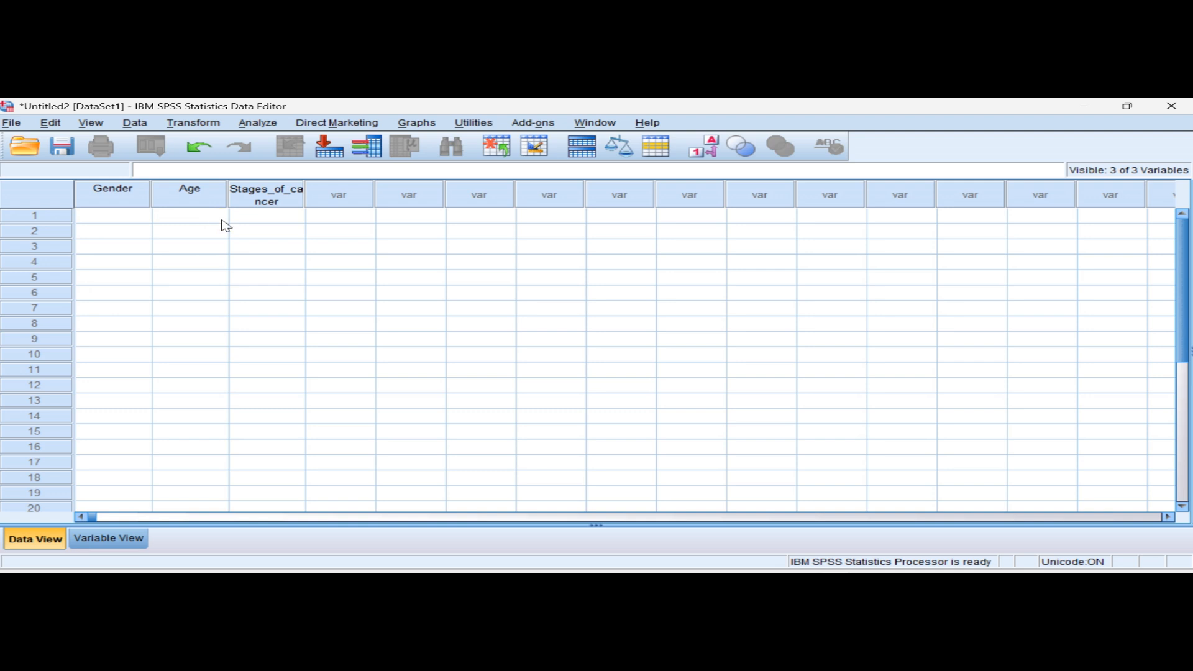
left_click(133, 218)
left_click(139, 224)
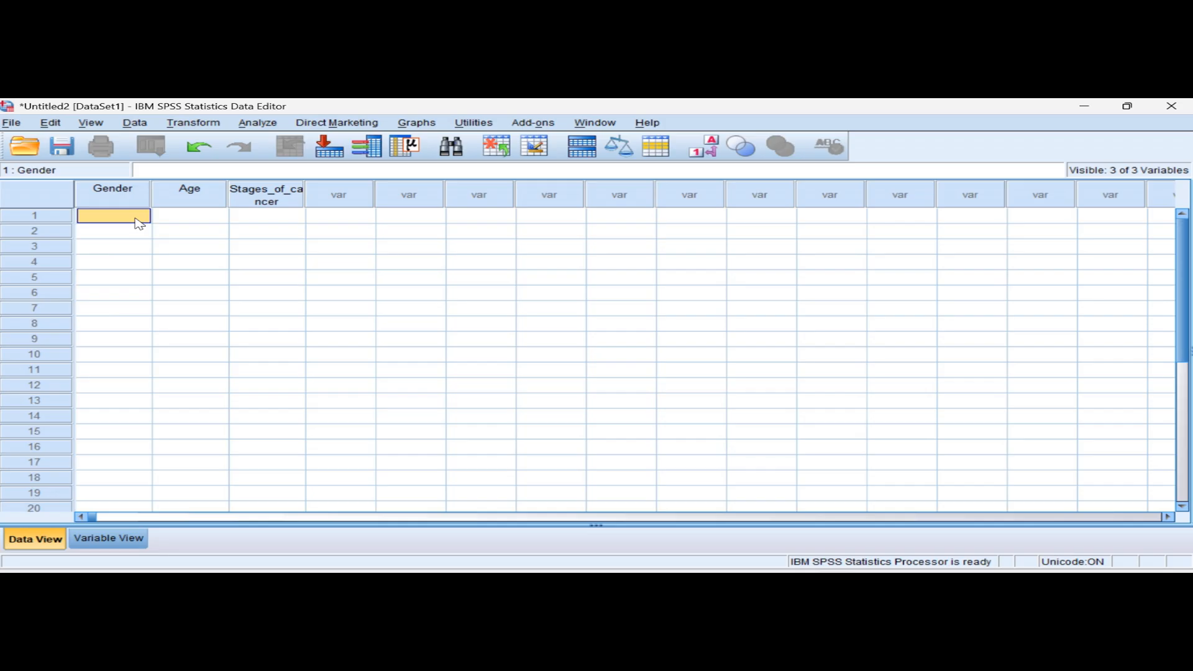
- Enter the Gender codes 1, 2 and 2 for the first three cases
type("1")
key("Return")
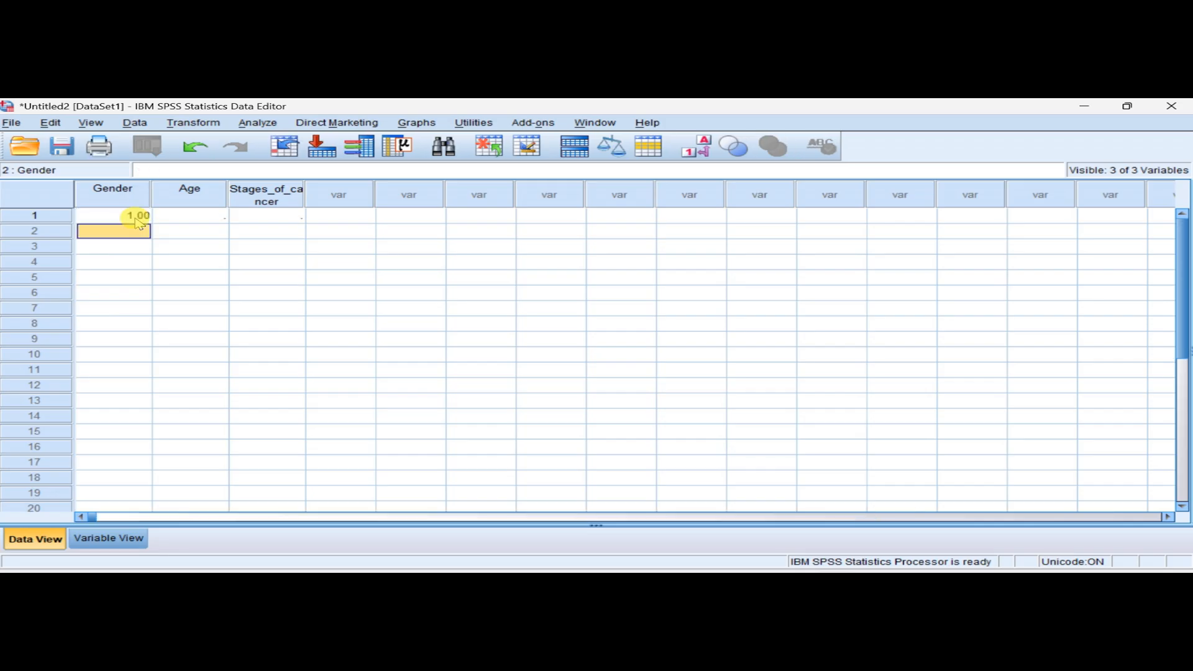
type("1")
key("Return")
type("2")
key("Return")
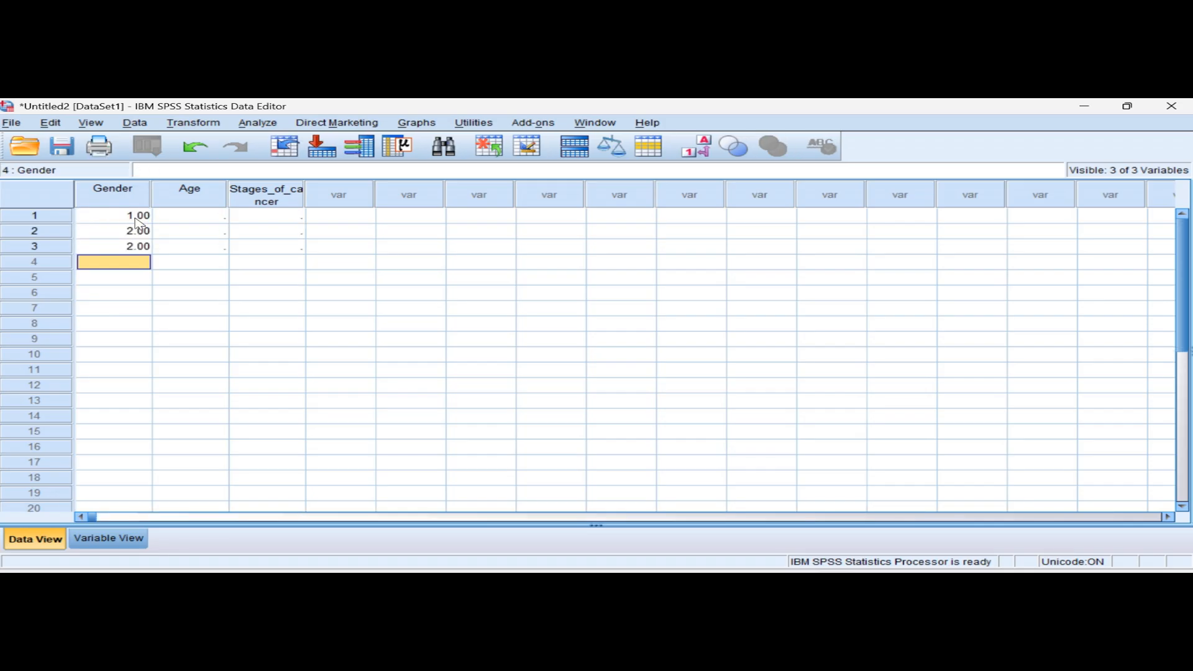
type("1")
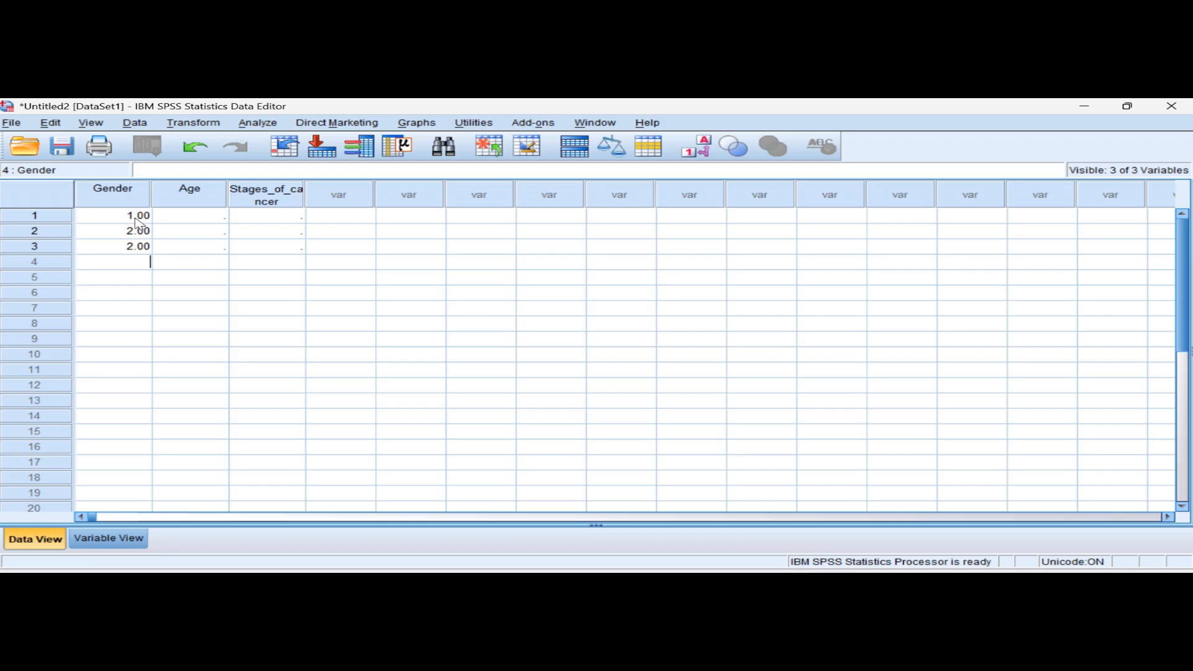
- Clear the Gender codes from the first three cases
key("Up")
key("BackSpace")
key("Up")
key("BackSpace")
key("Up")
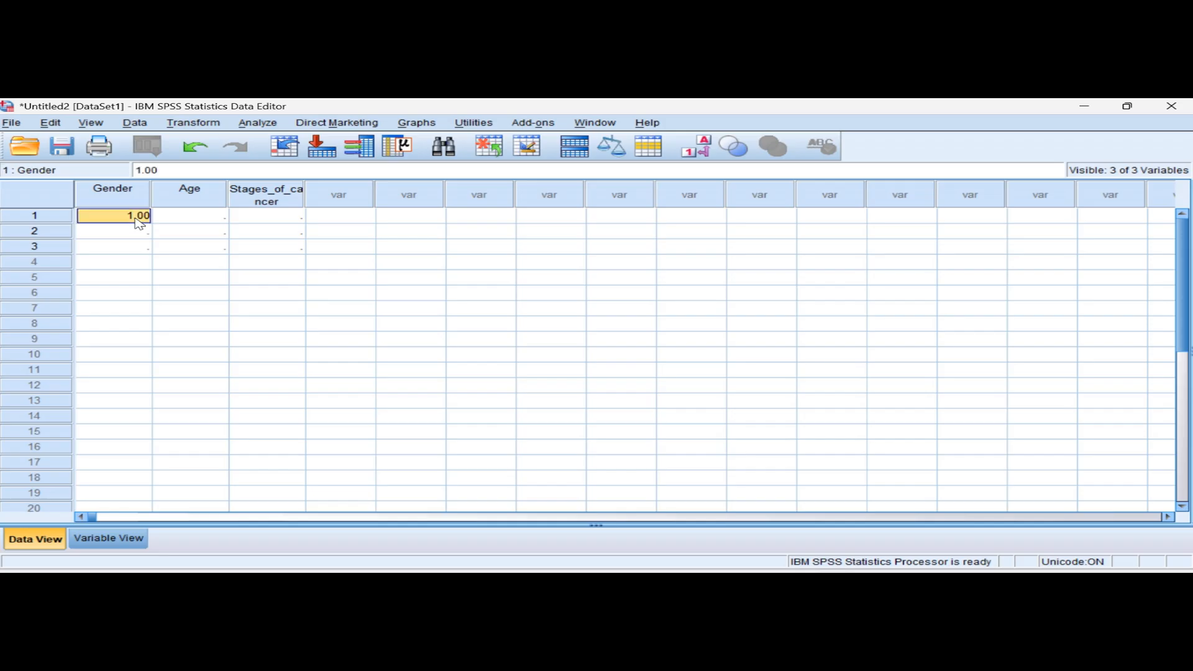
key("BackSpace")
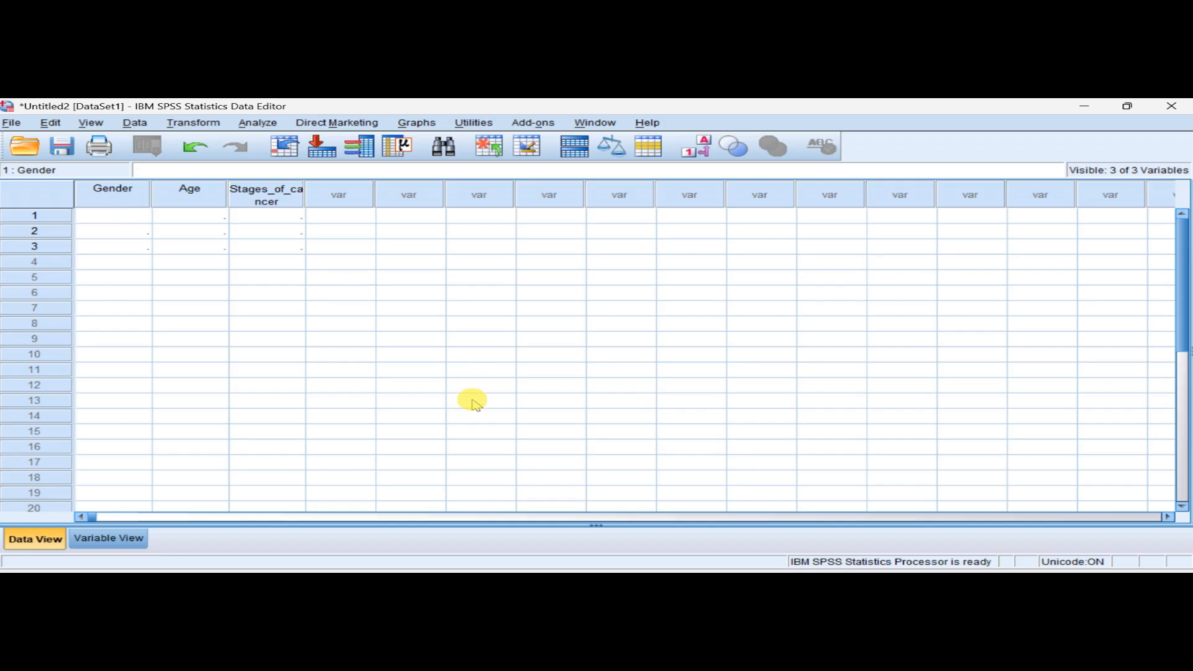
- Switch to the dhl workbook in Excel and copy its entire Gender column
mouse_move(877, 585)
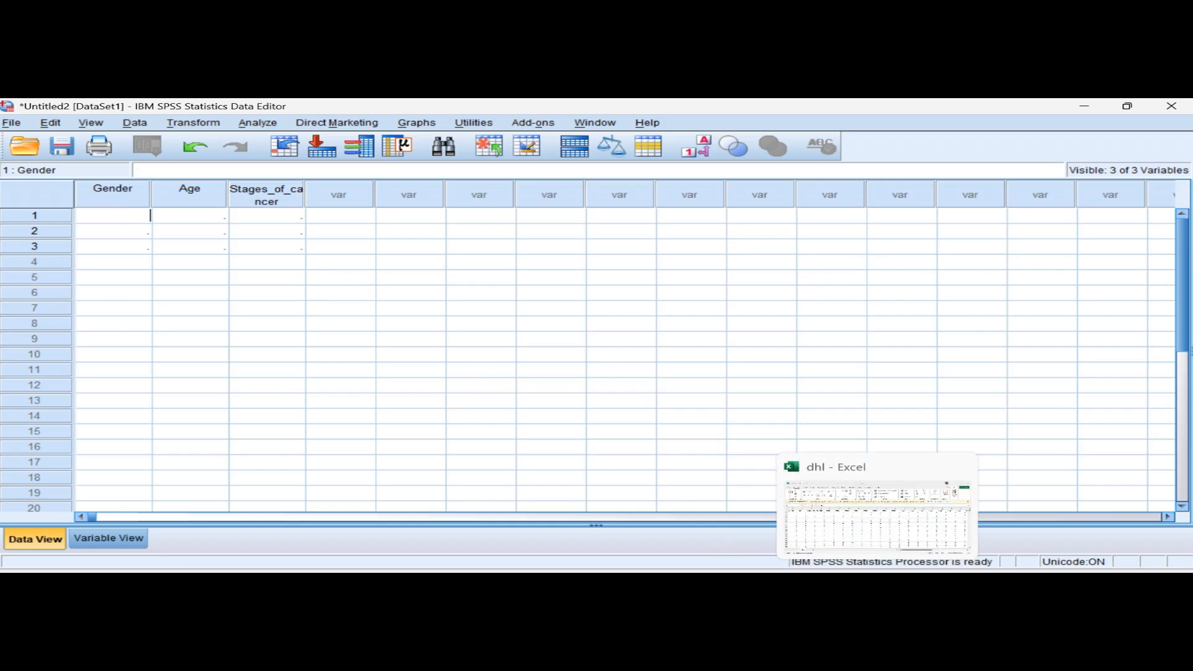
left_click(877, 535)
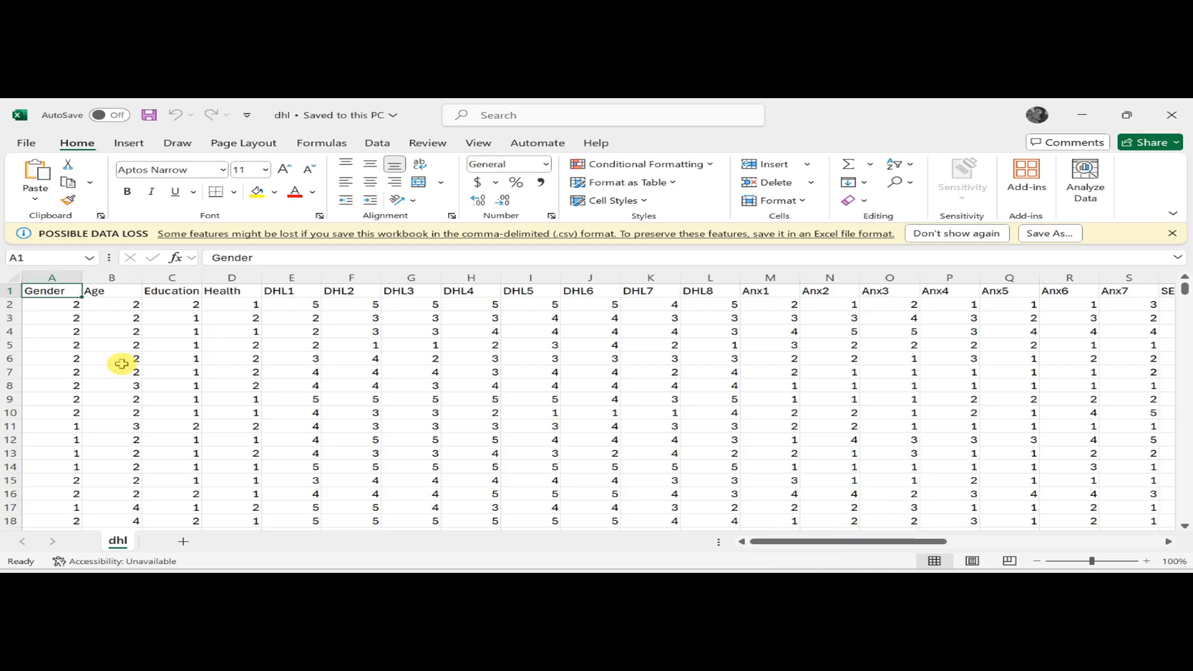
left_click(62, 277)
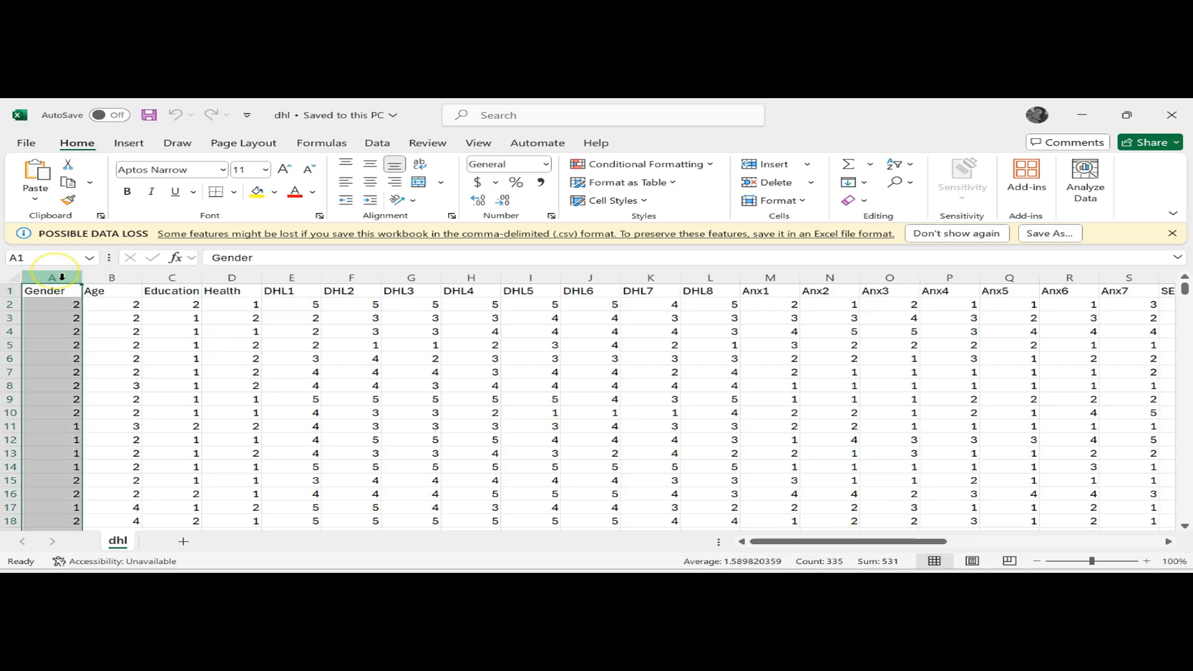
right_click(50, 344)
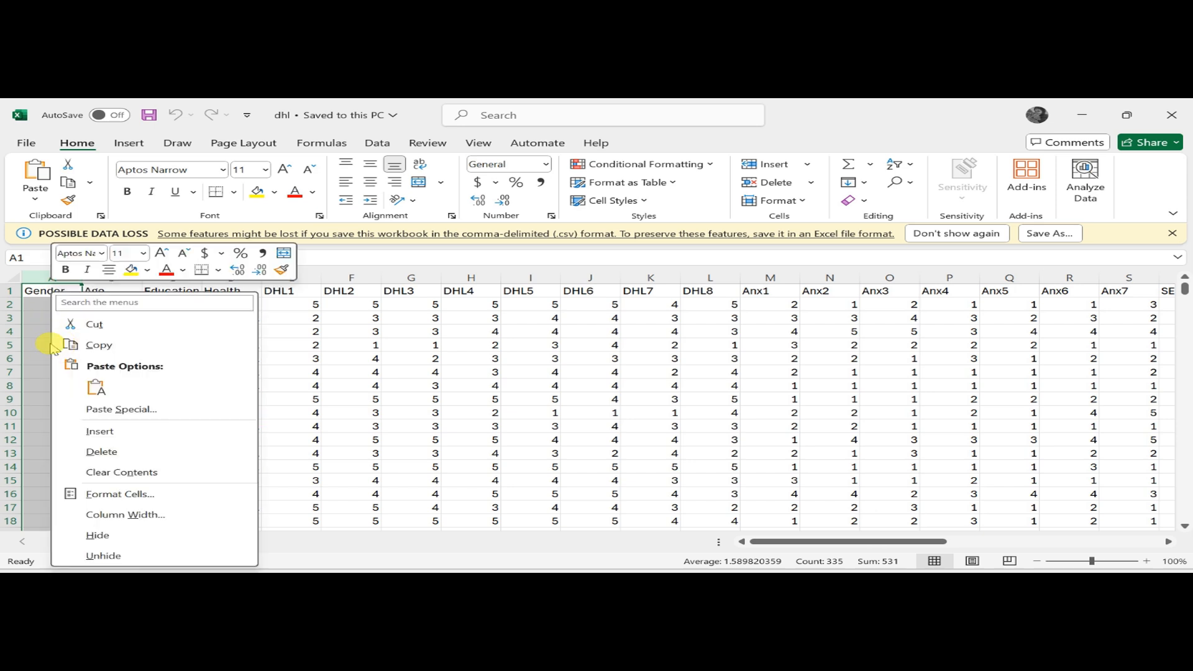
left_click(80, 345)
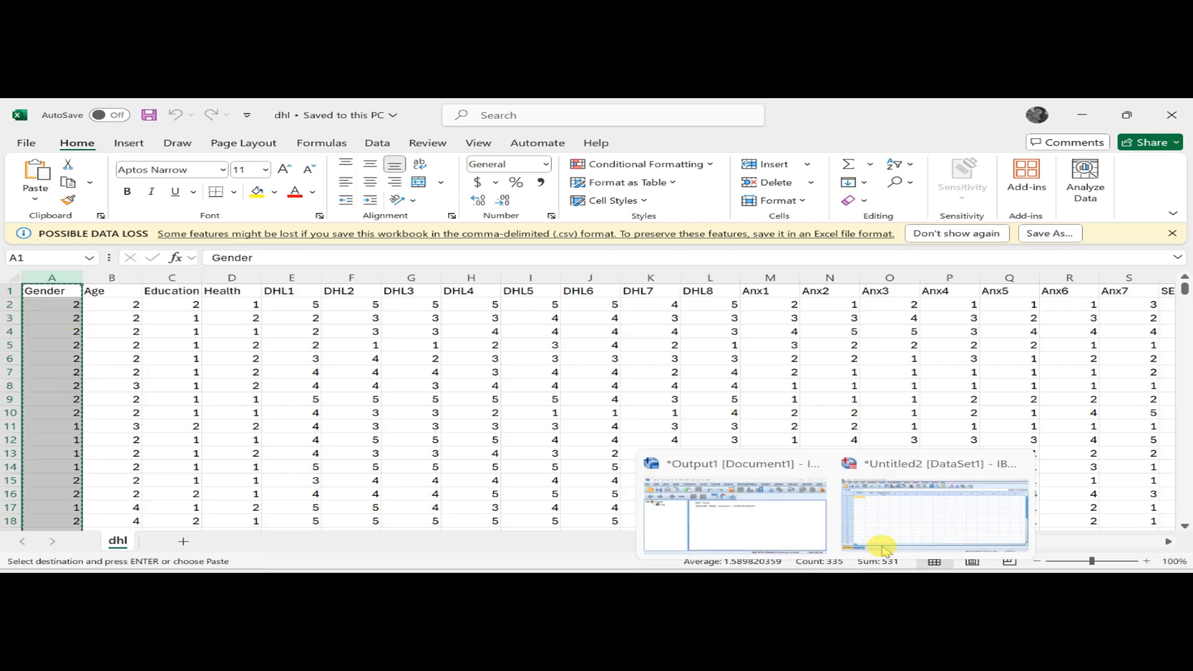
- Return to the SPSS dataset and paste the copied column into Gender from the first case
left_click(907, 526)
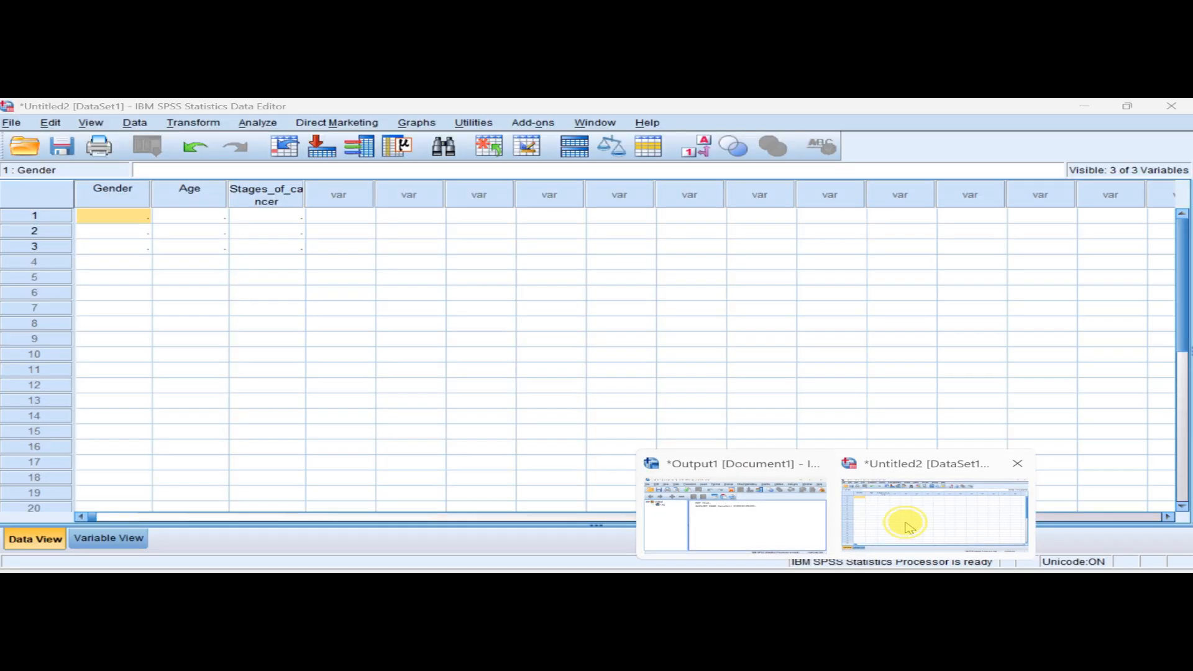
left_click(125, 217)
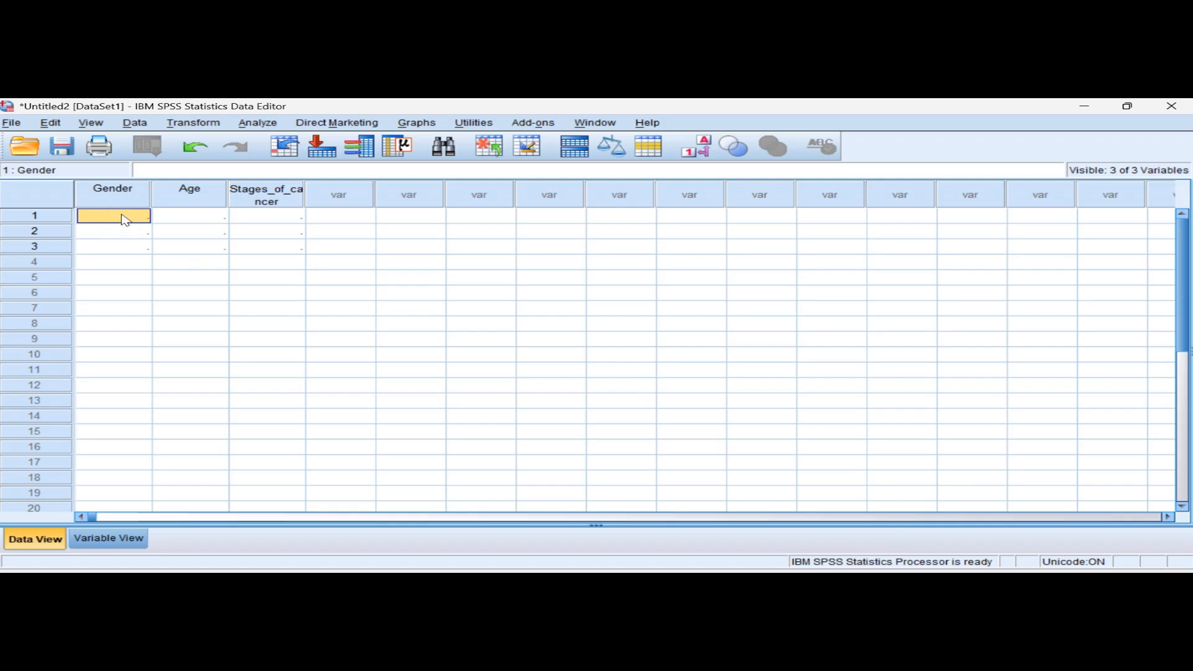
left_click(124, 218)
key("ctrl+v")
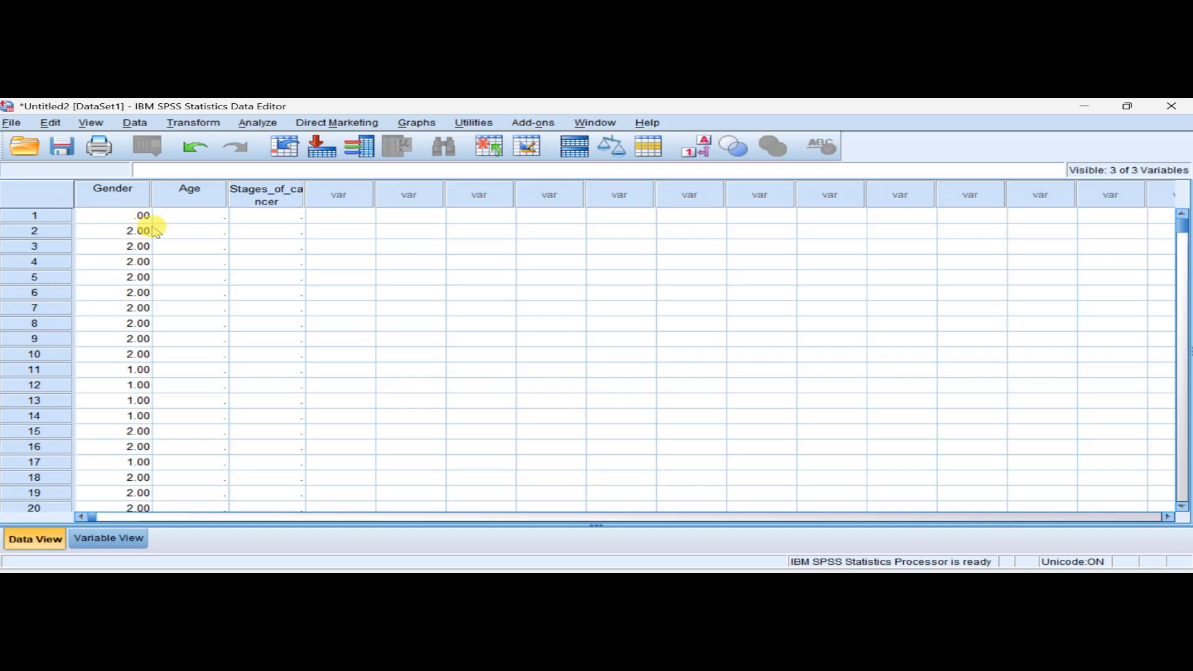
left_click(478, 268)
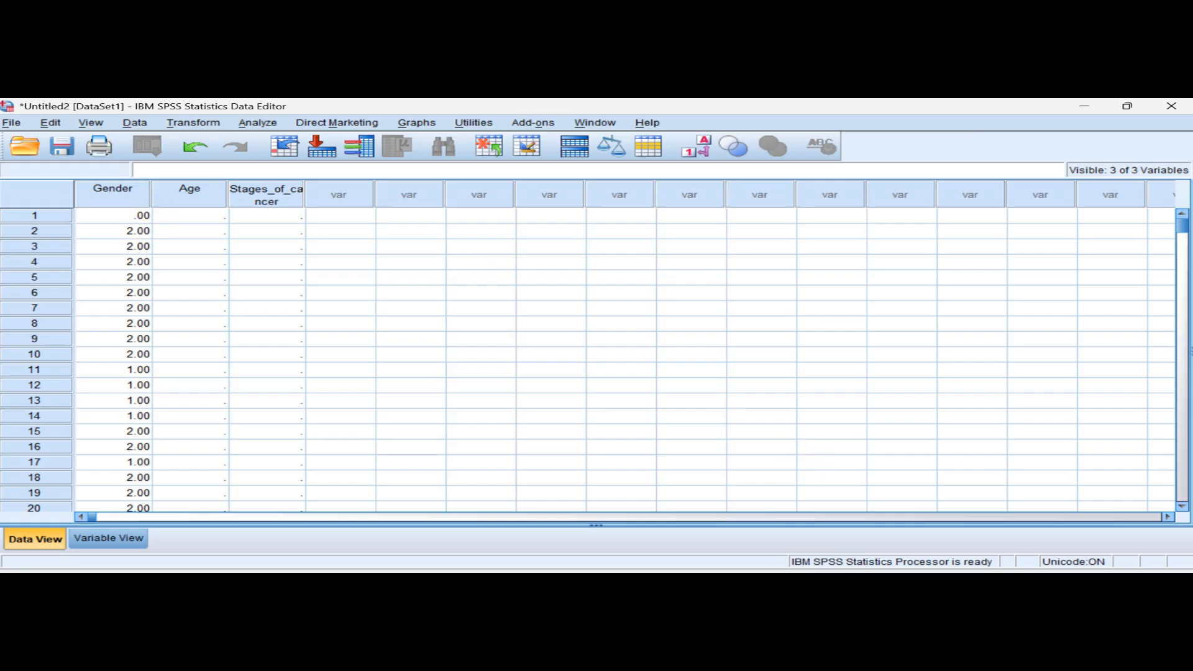
- Check the column header in the dhl workbook, and clear the entire first case from the SPSS dataset
left_click(849, 519)
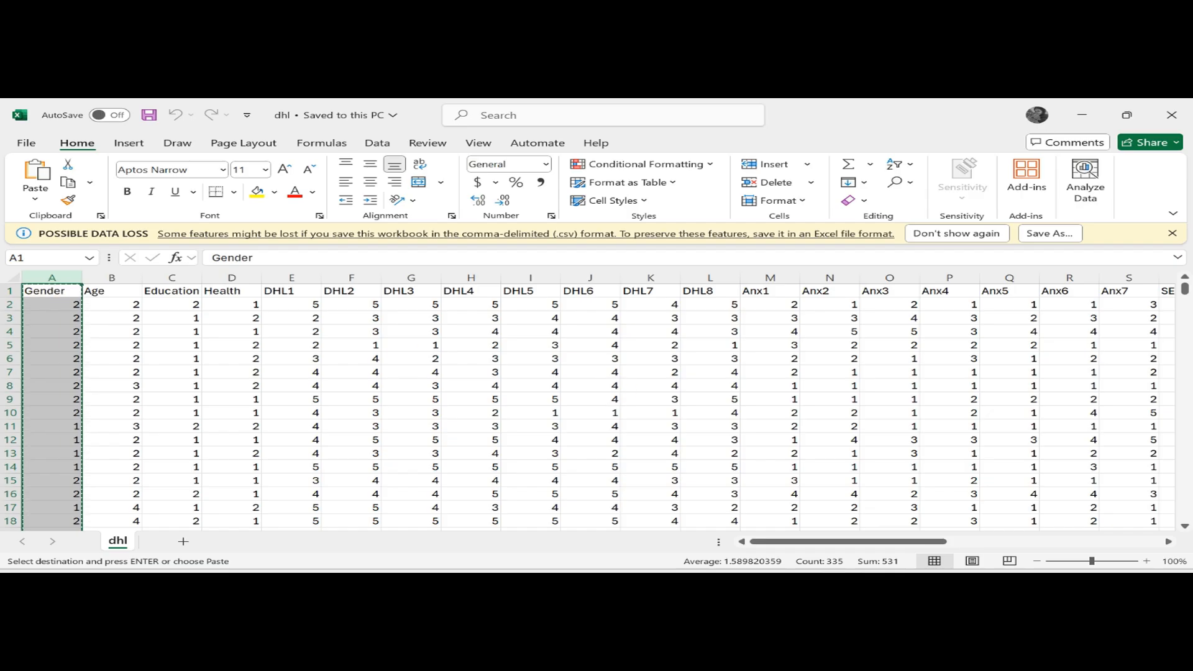
mouse_move(835, 568)
left_click(905, 497)
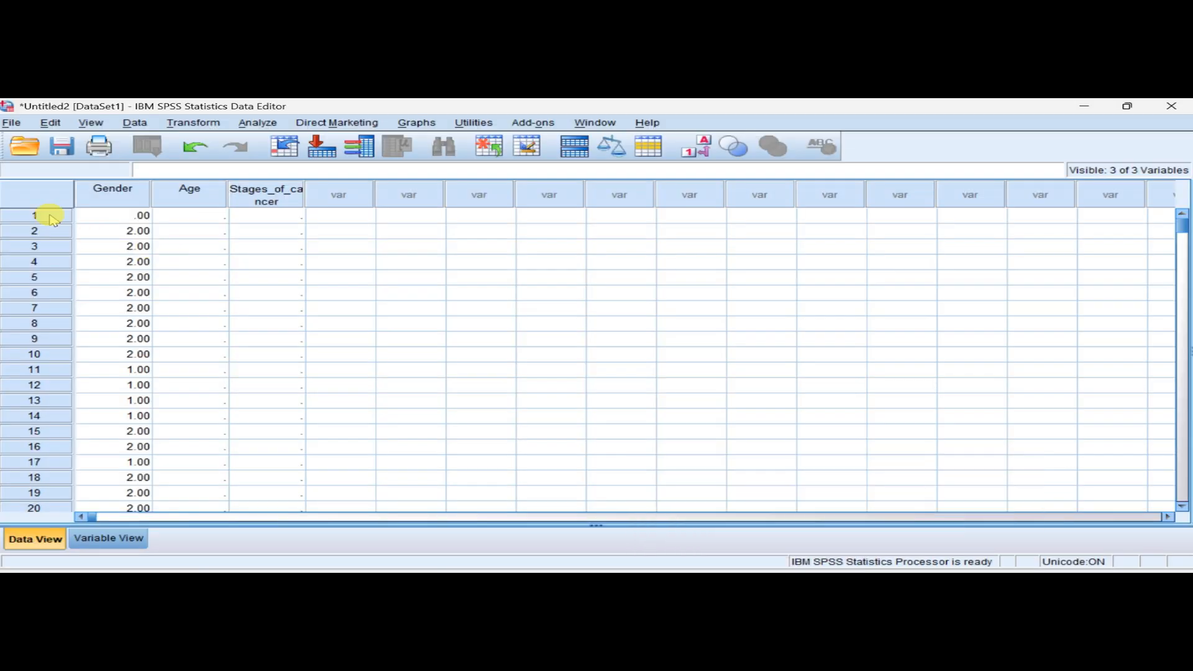
right_click(30, 216)
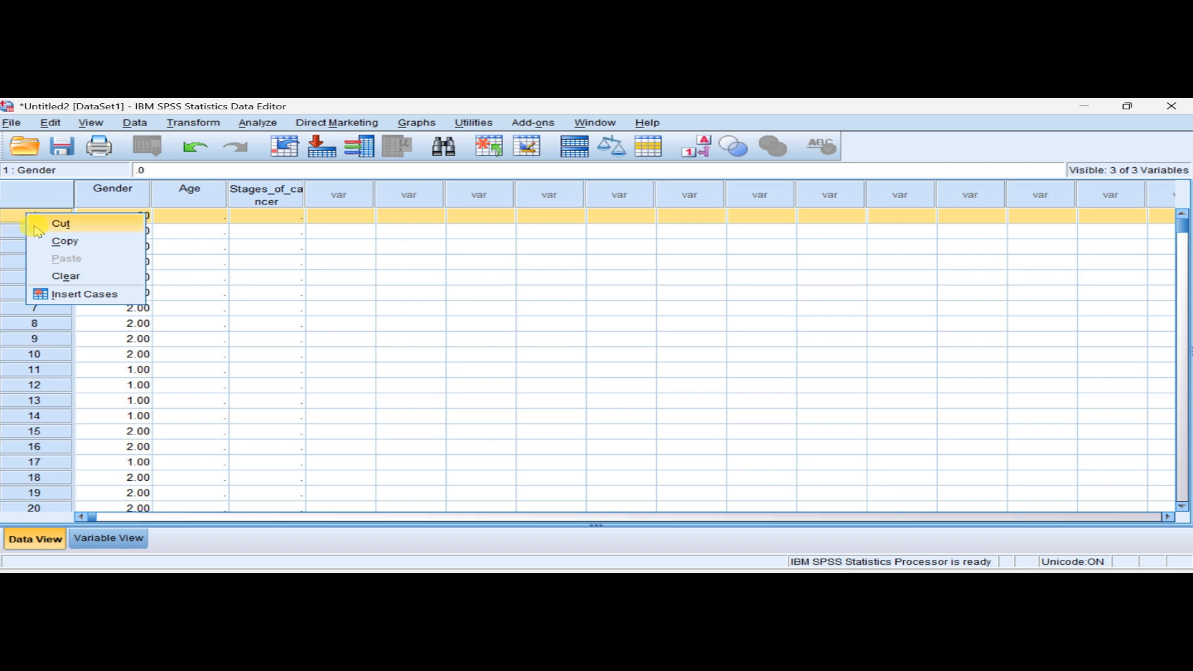
left_click(55, 275)
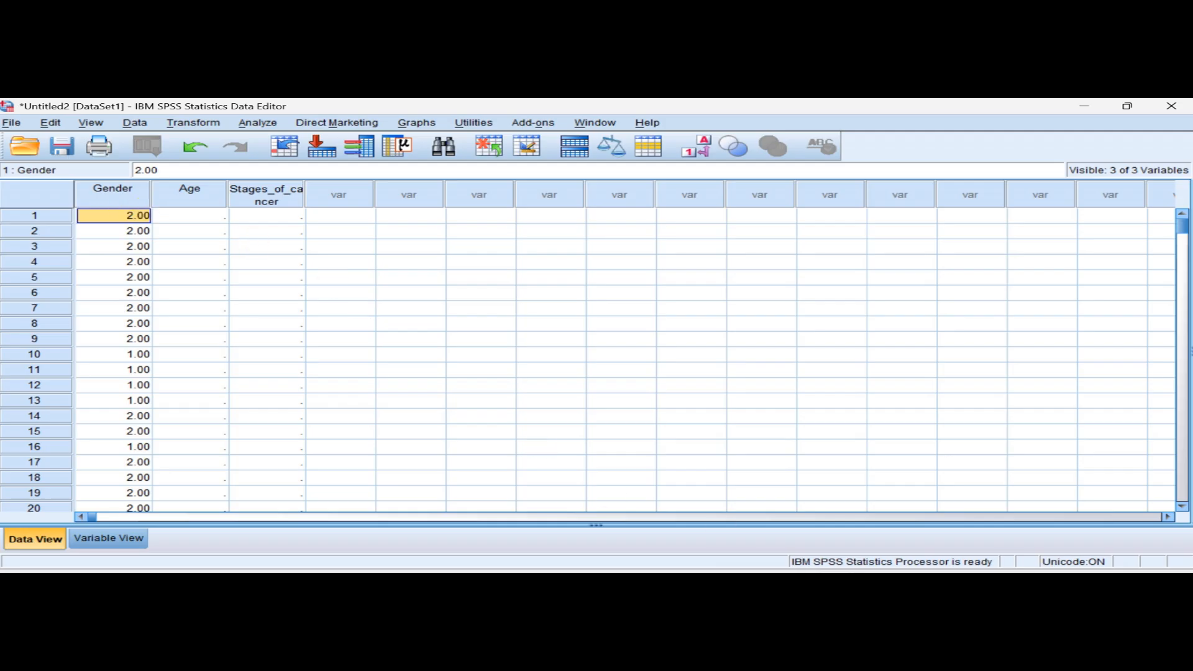
- Switch to the dhl workbook and select the Age, Education and Health columns together
left_click(918, 528)
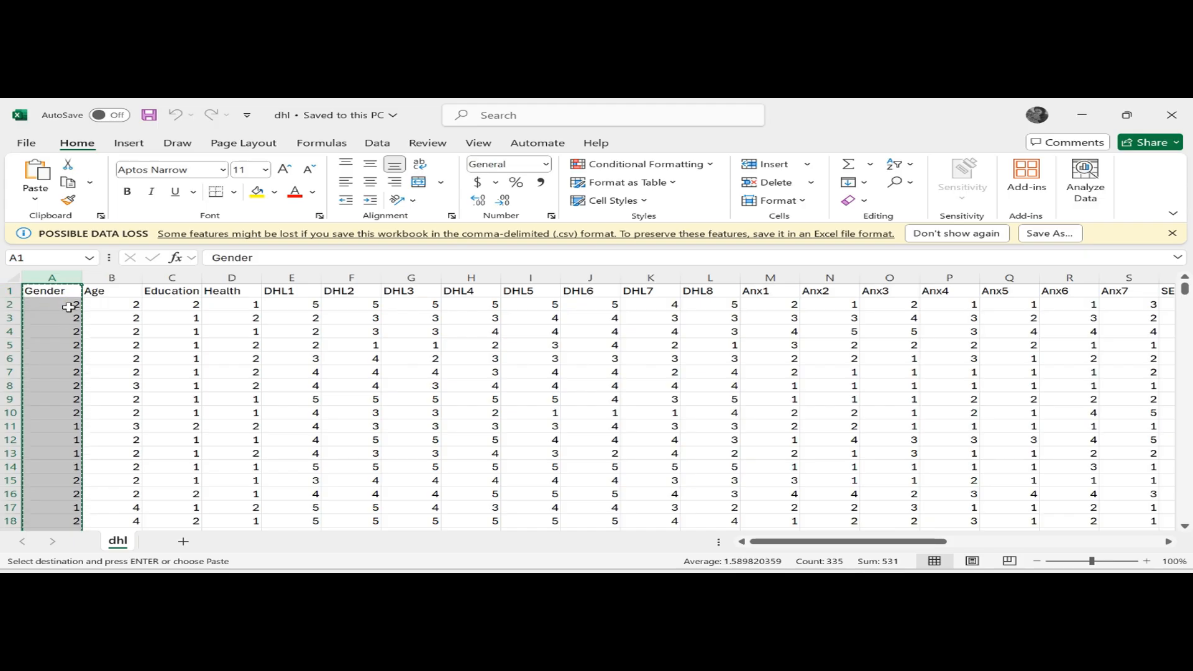
left_click(124, 293)
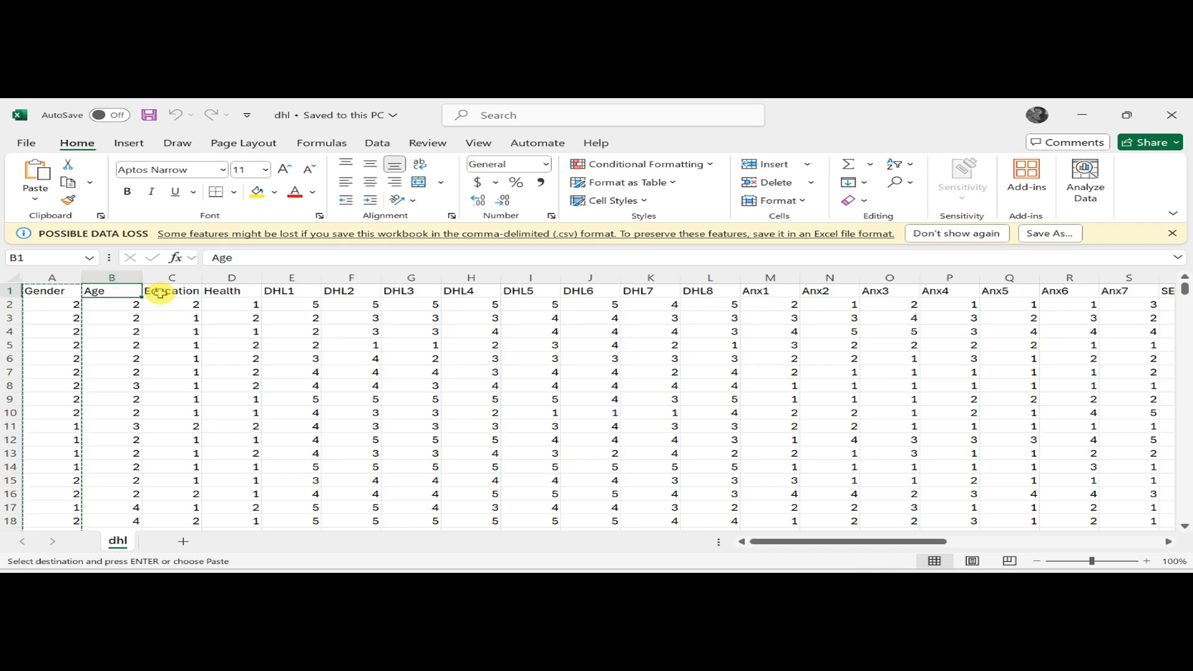
left_click(152, 292)
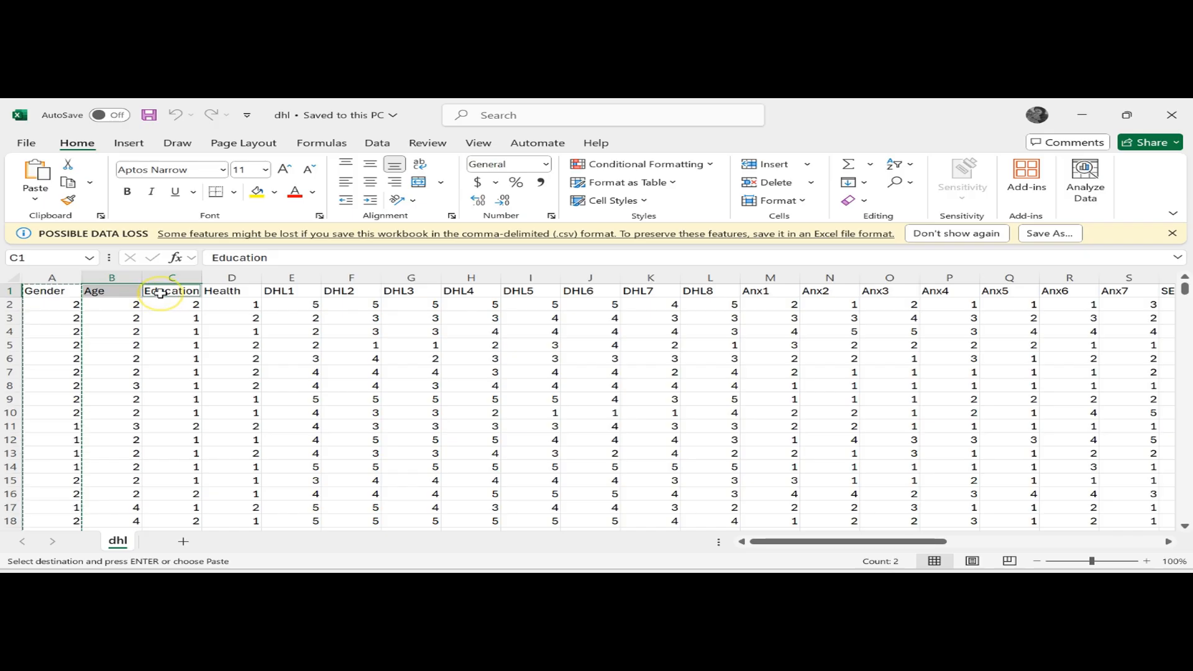
left_click(116, 277)
left_click(162, 277, "ctrl")
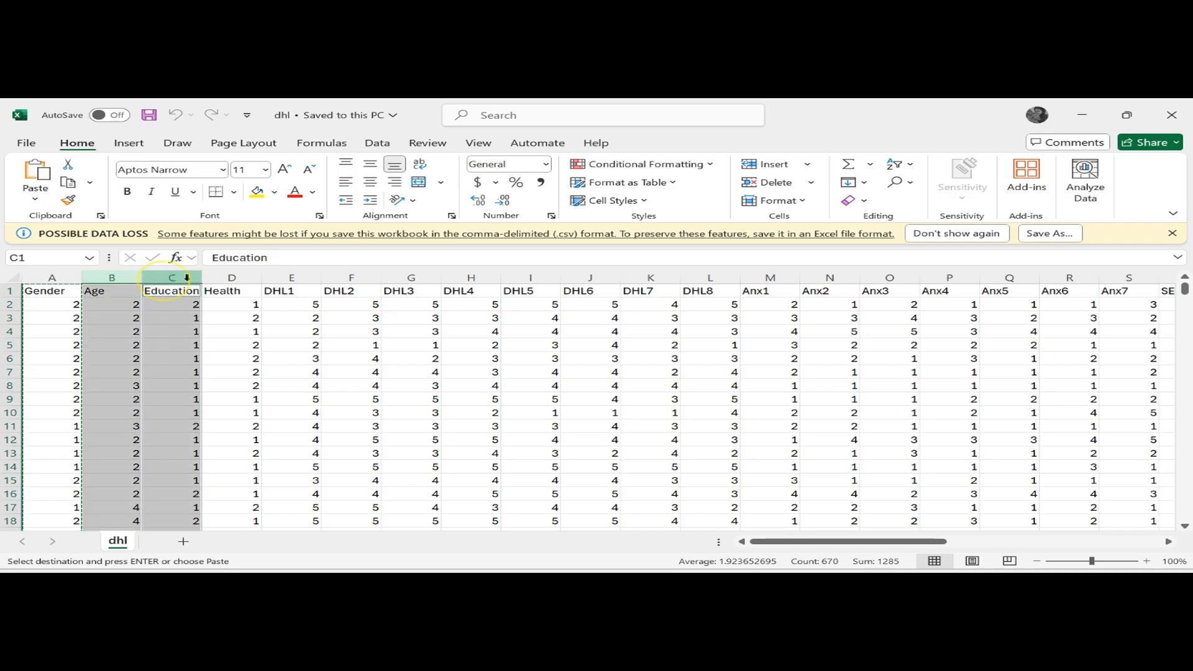
left_click(231, 277, "ctrl")
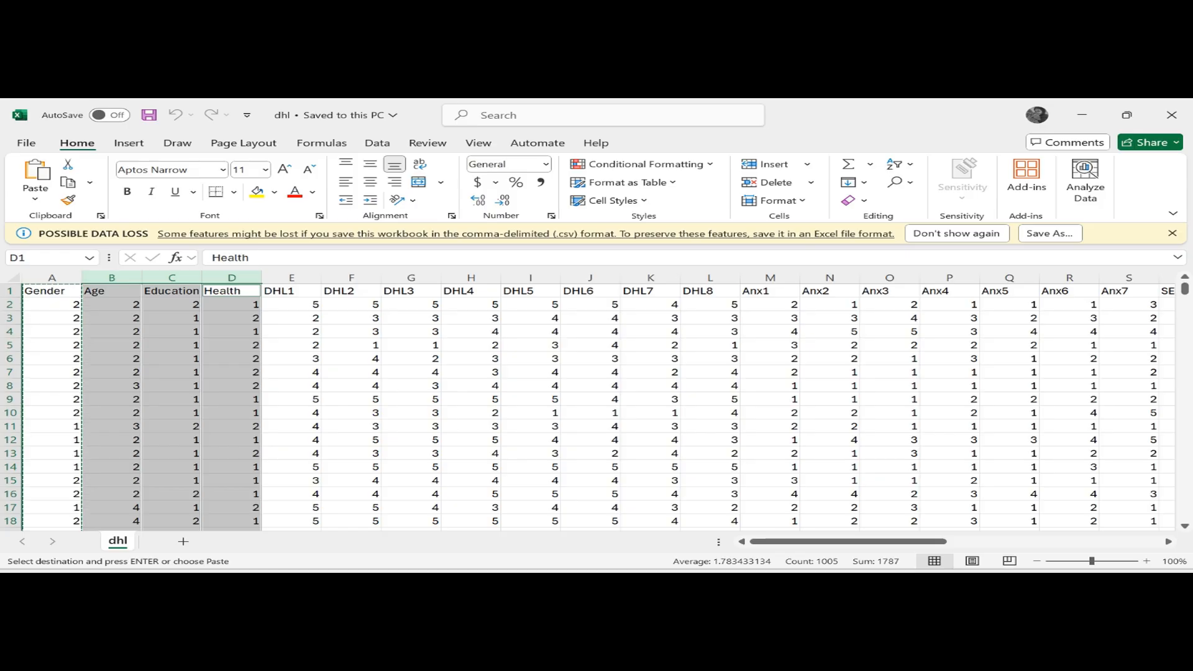
- Try to paste the clipboard data into the SPSS Age column from the first case, and undo the paste
mouse_move(851, 562)
left_click(889, 521)
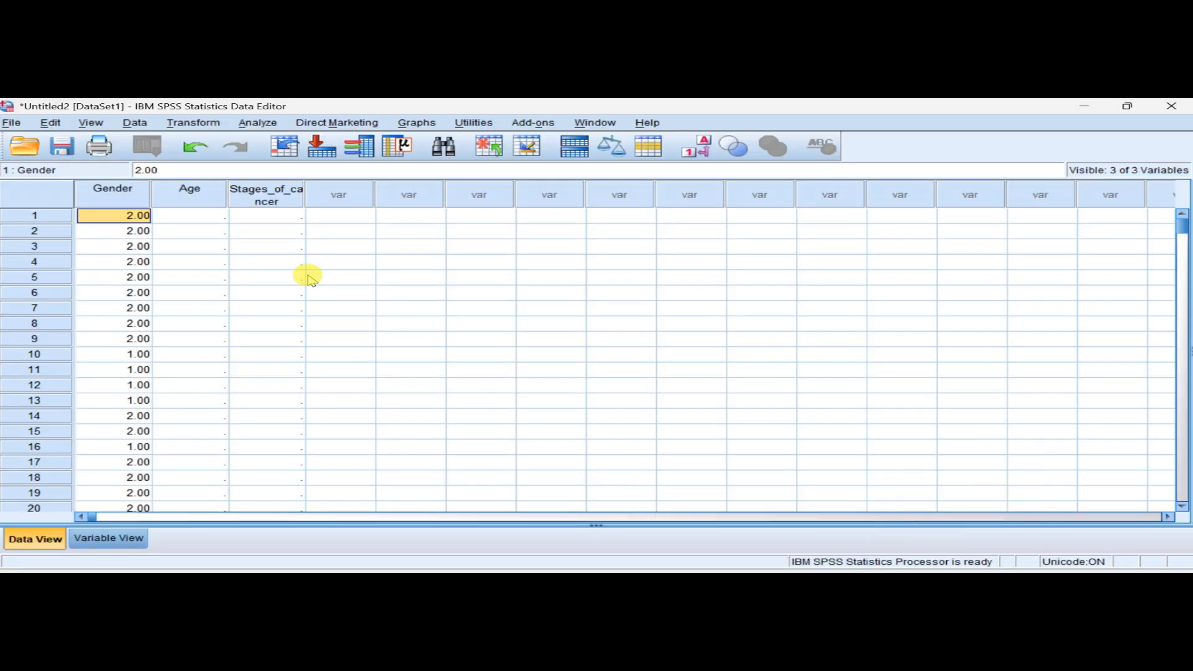
left_click(200, 220)
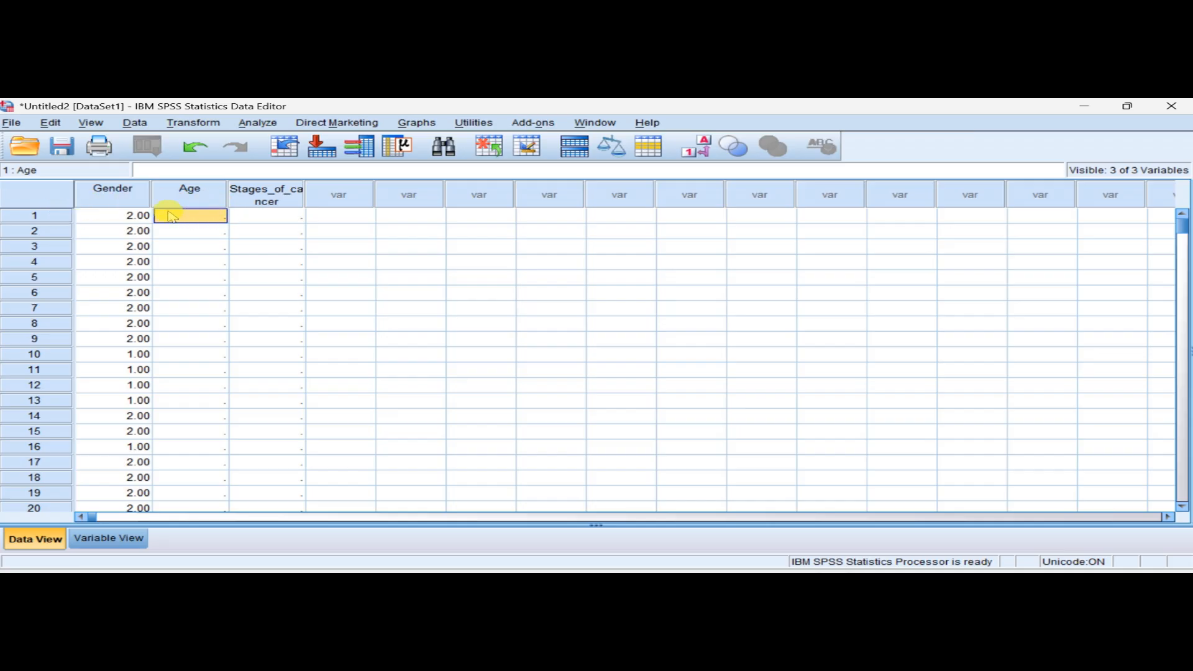
left_click(202, 217)
key("ctrl+v")
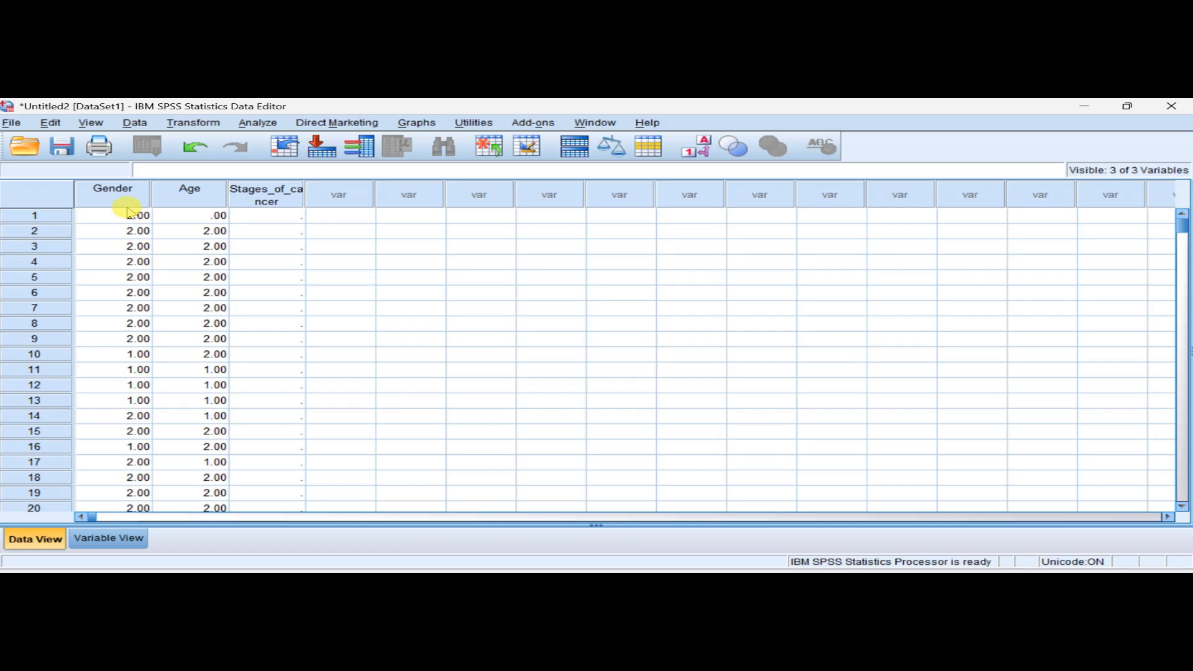
key("ctrl+z")
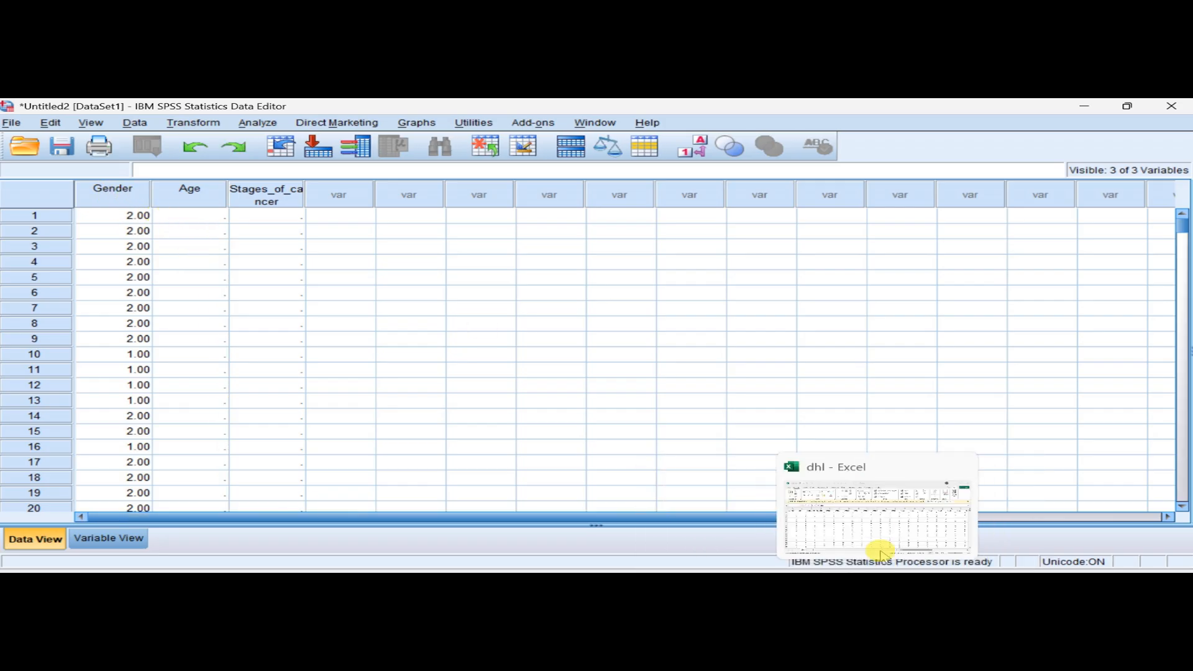
- Return to the dhl workbook and copy the selected Age, Education and Health columns
left_click(875, 527)
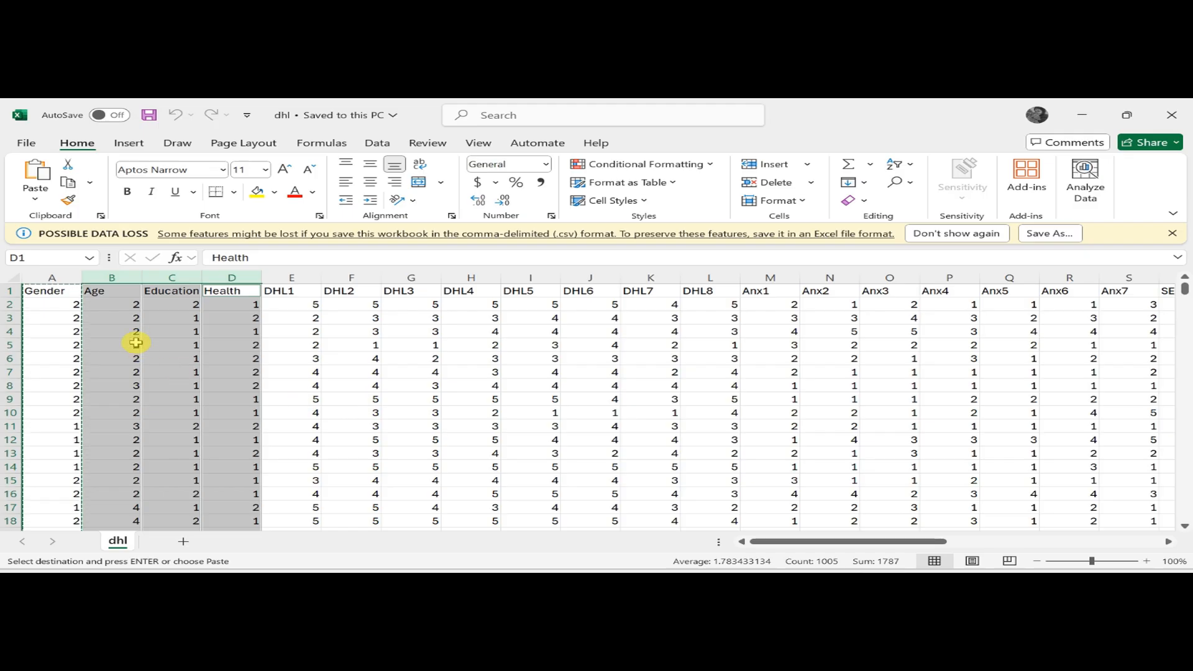
right_click(139, 346)
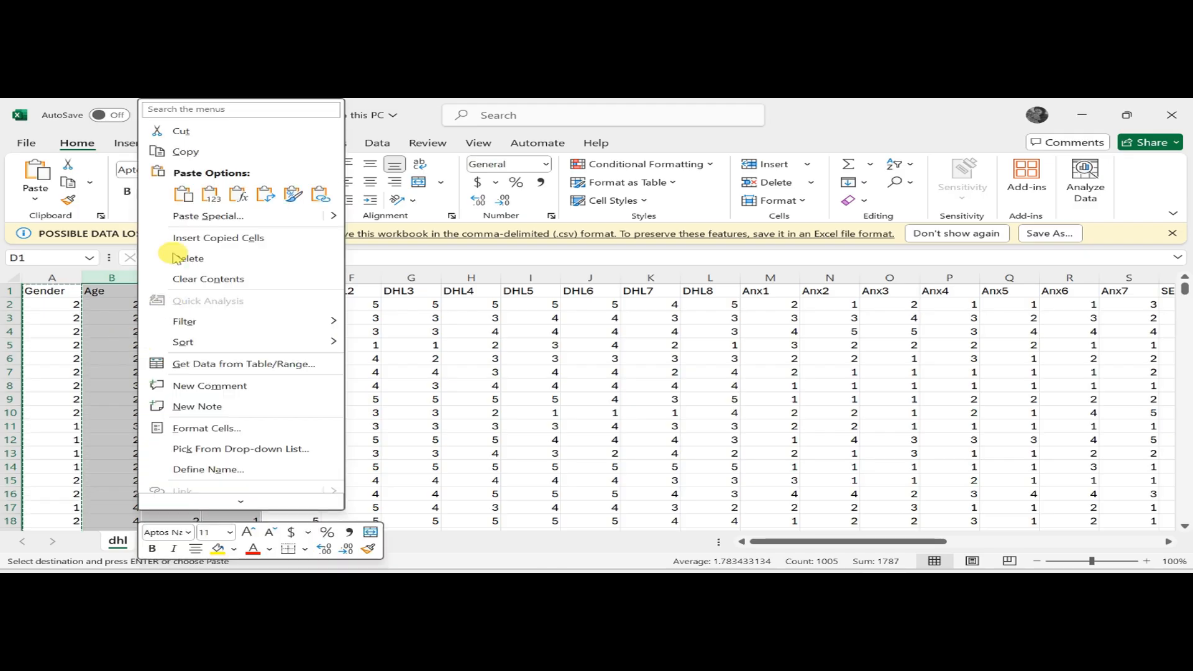
left_click(180, 152)
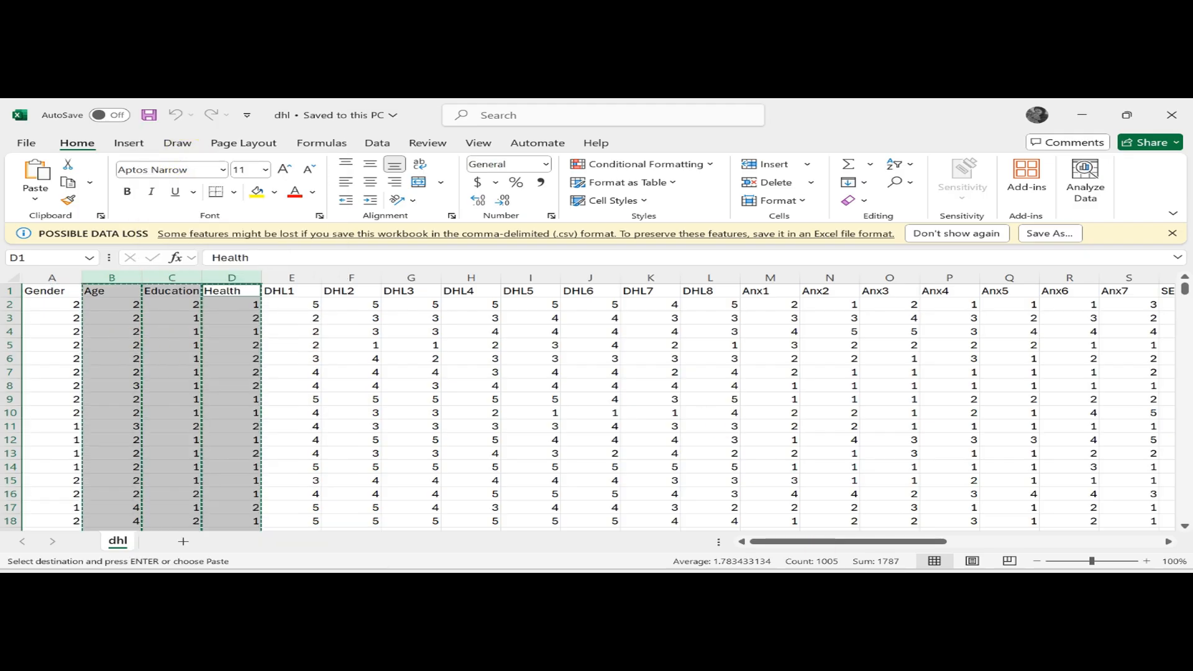
- Switch back to the SPSS dataset and paste the three copied columns starting at the Age cell of the first case
mouse_move(837, 577)
left_click(892, 526)
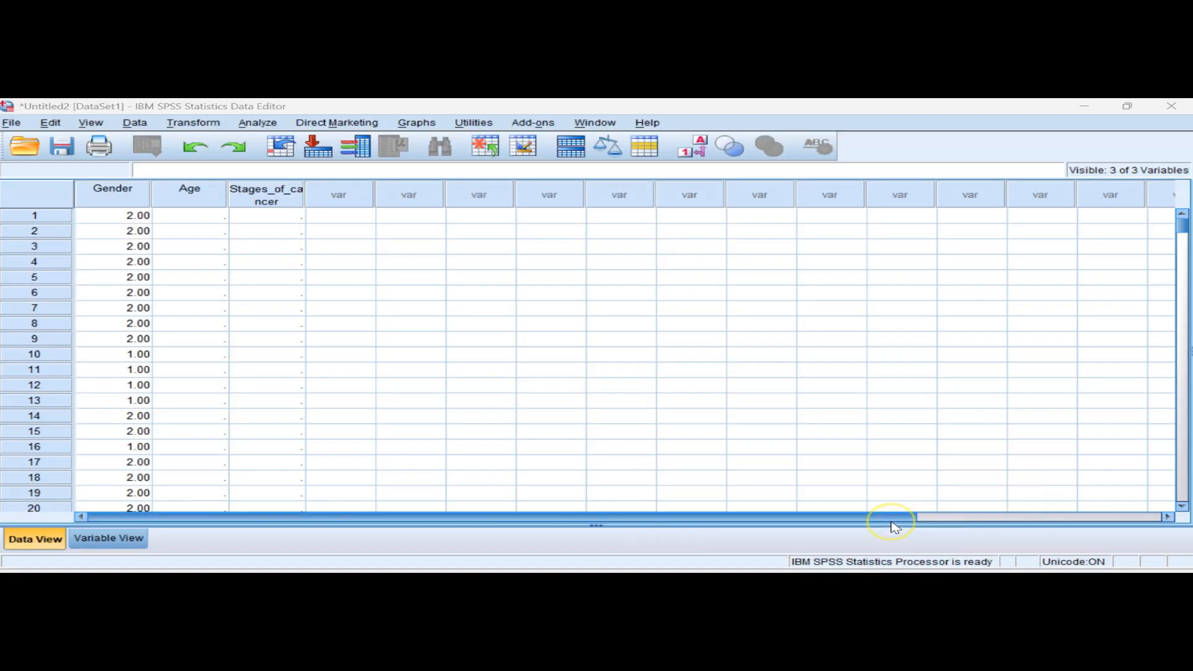
left_click(213, 218)
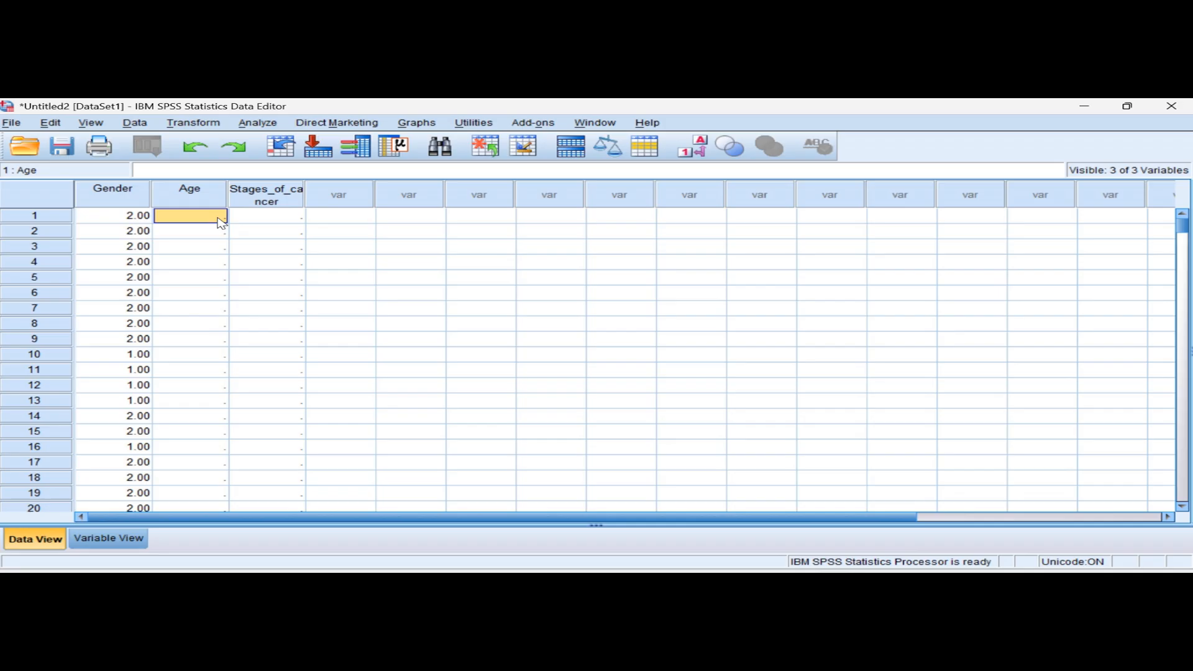
left_click(218, 220)
key("ctrl+v")
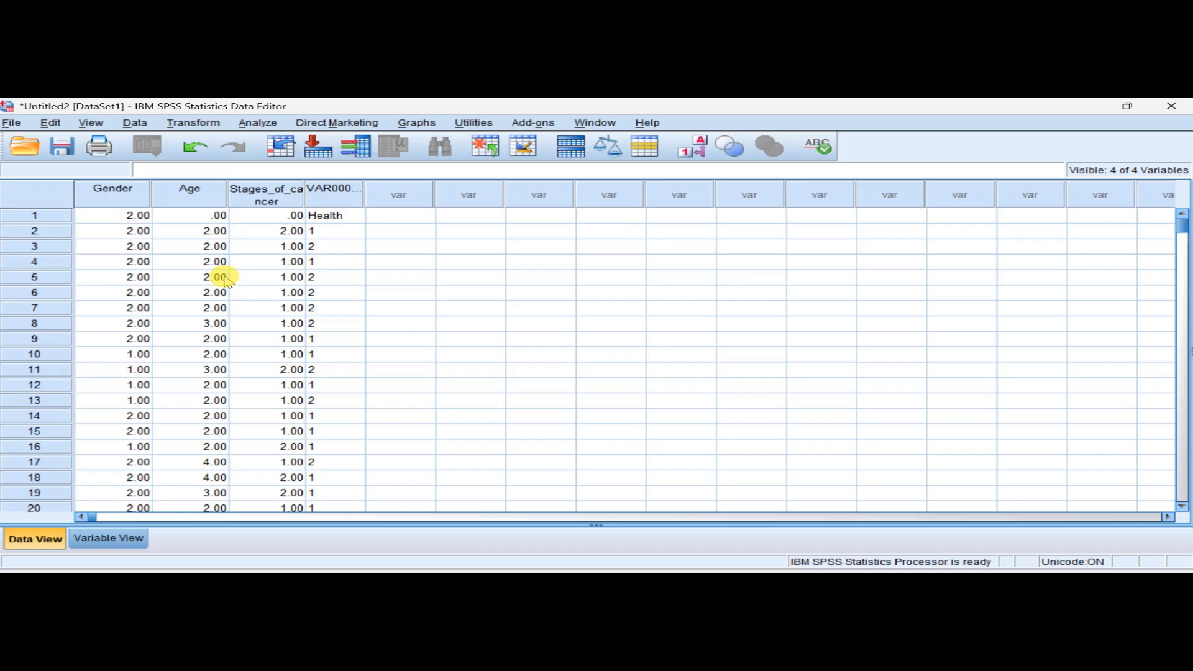
- Review the variable definitions in Variable View, return to Data View and select the first case's three pasted cells from Age onwards
left_click(120, 544)
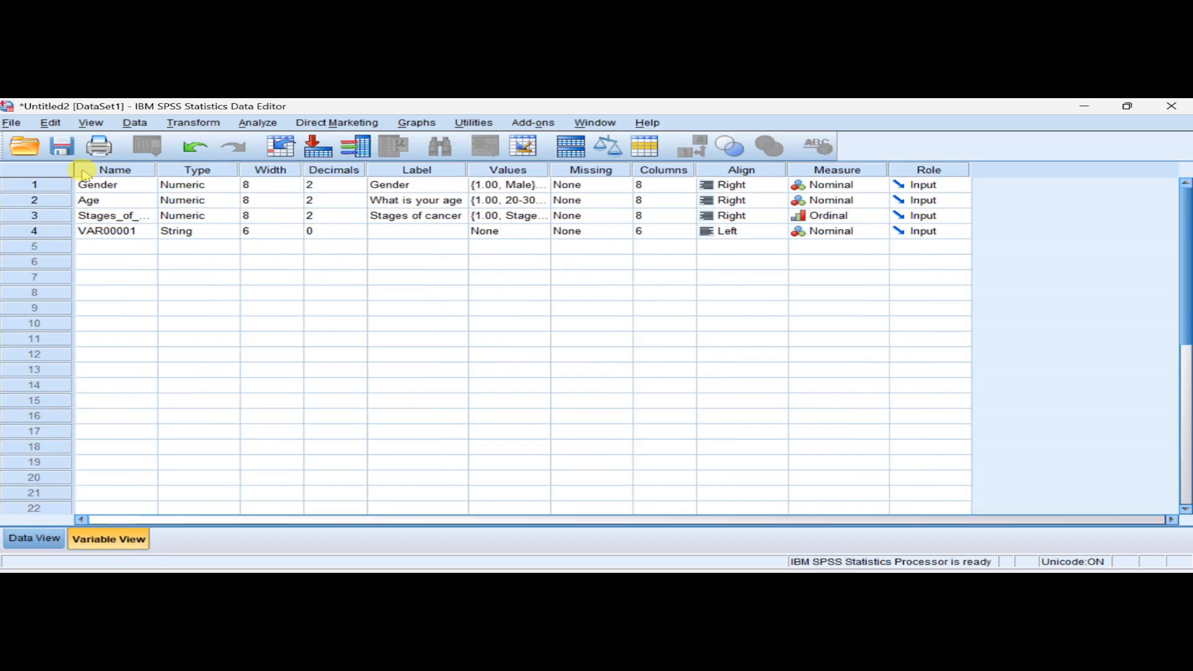
left_click(28, 539)
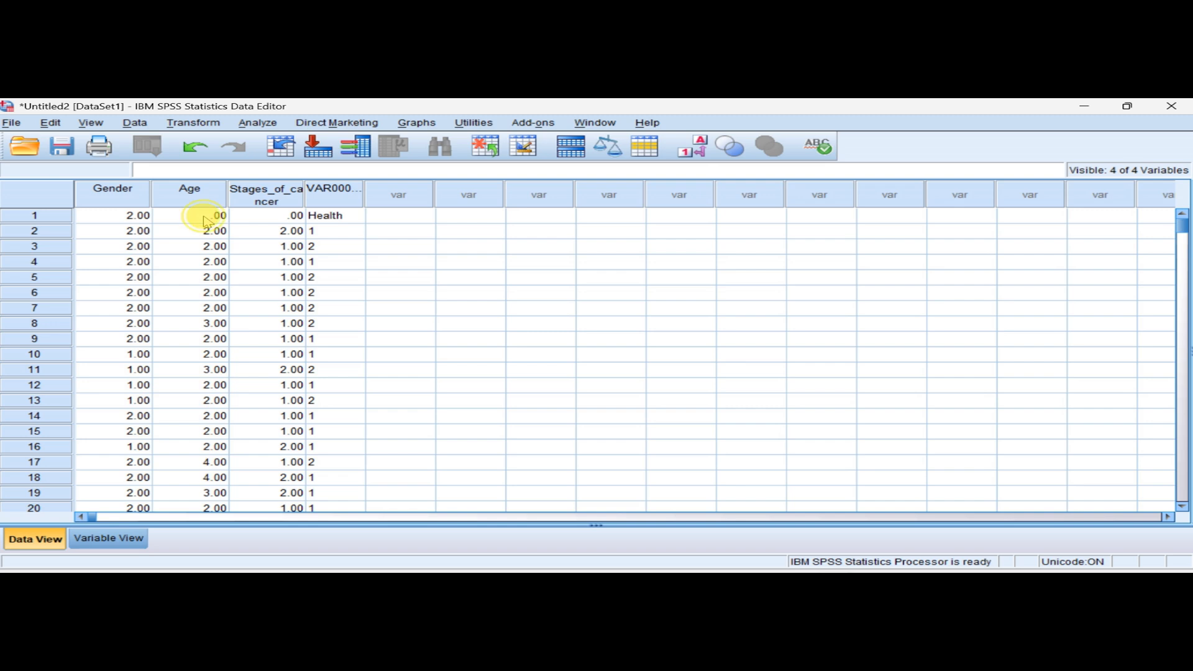
left_click_drag(205, 221, 320, 215)
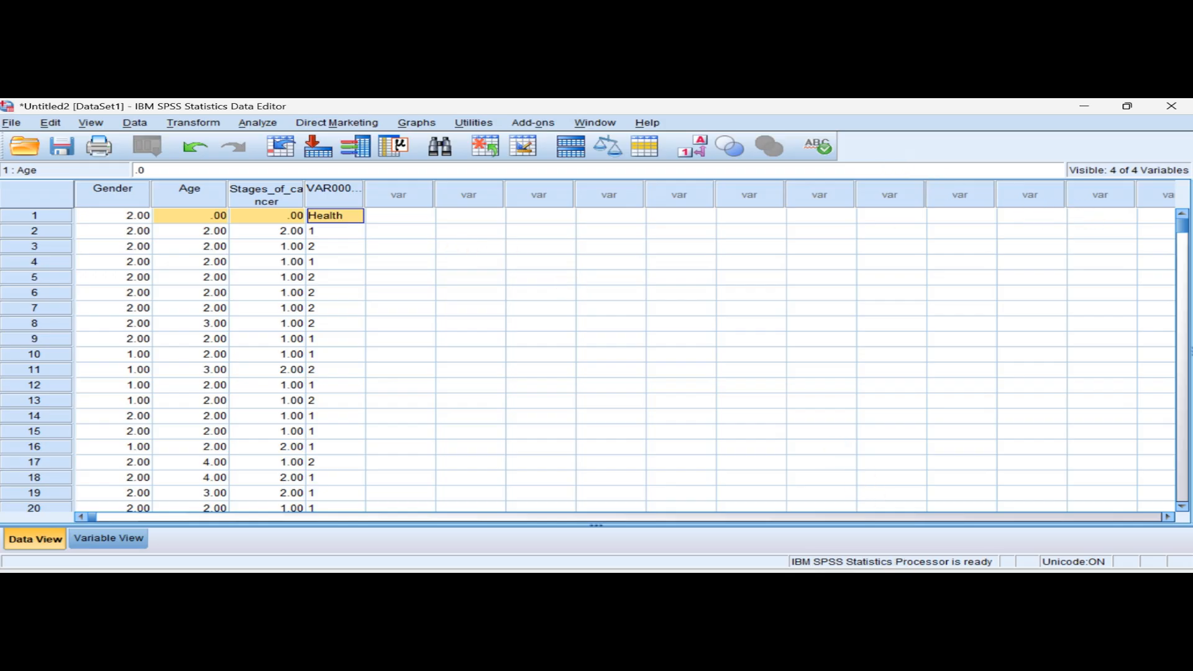
- Switch to the dhl workbook in Excel and delete its header row of variable names
mouse_move(876, 584)
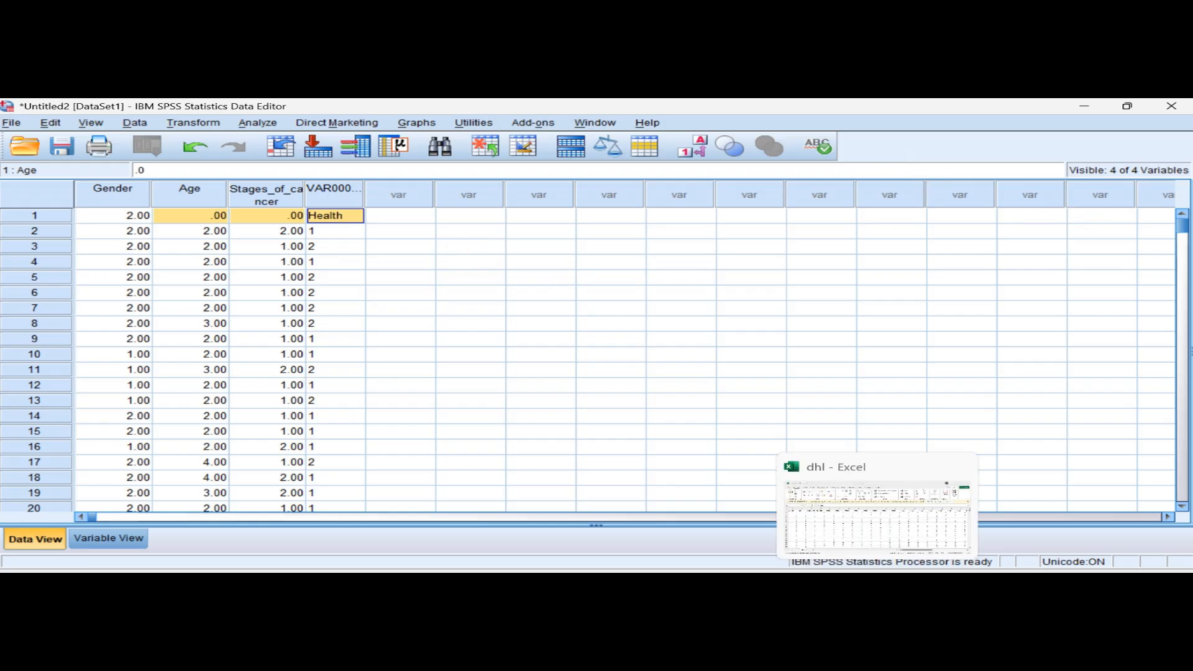
left_click(870, 541)
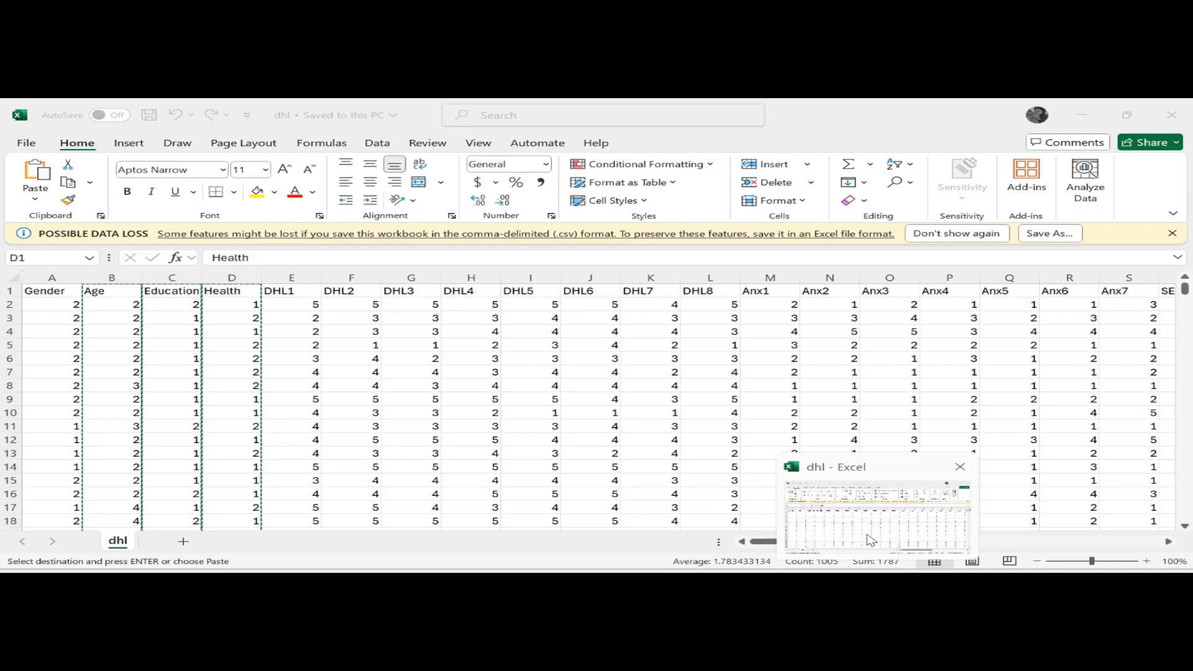
left_click(291, 407)
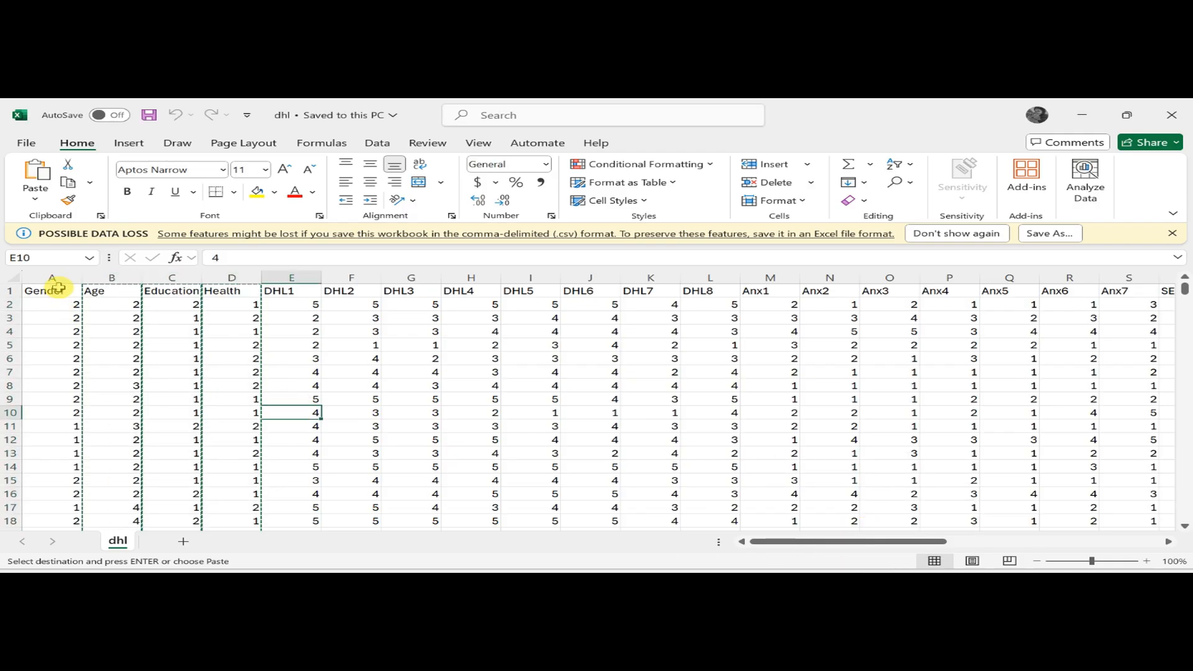
left_click(10, 291)
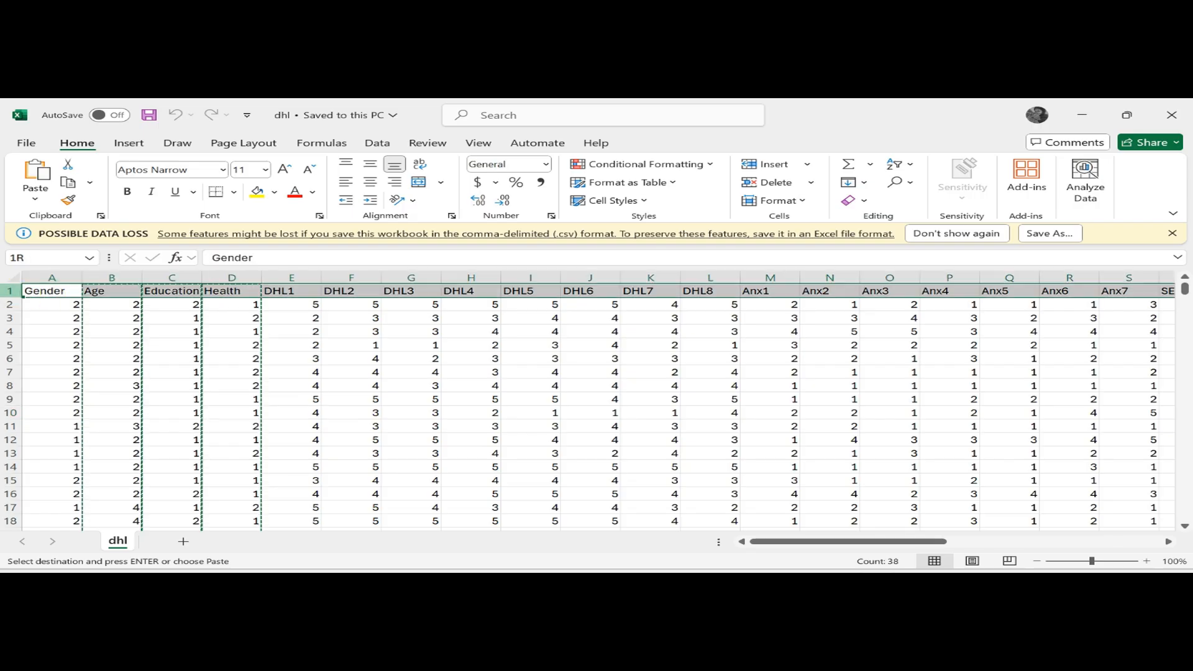
right_click(26, 293)
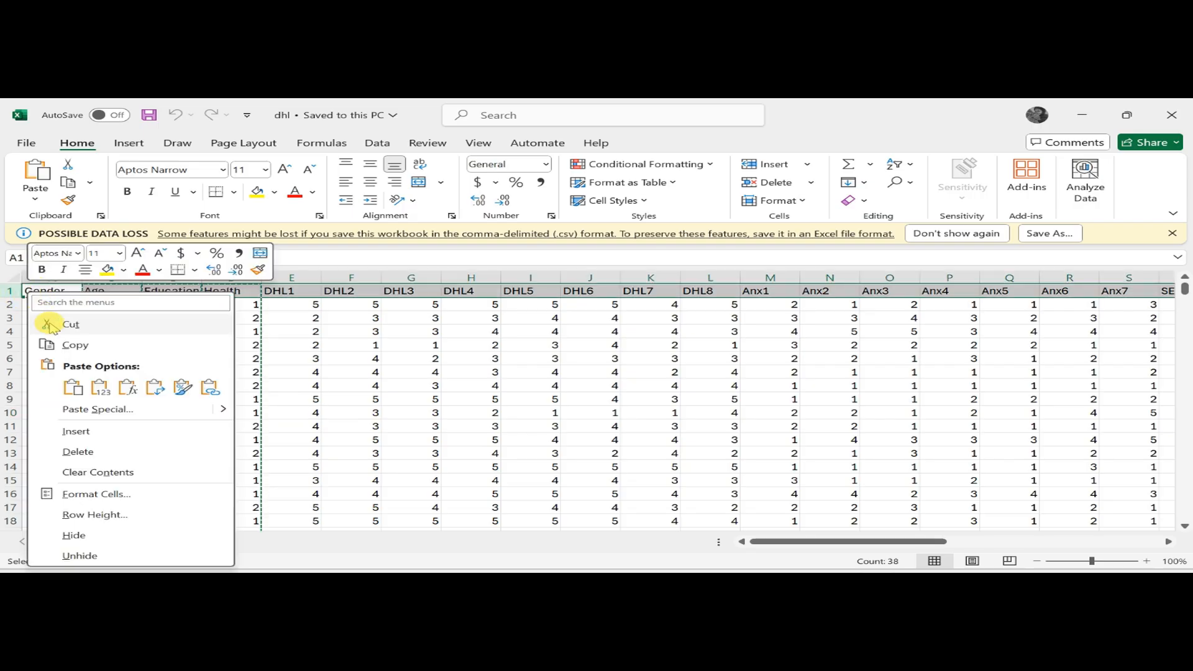
left_click(48, 324)
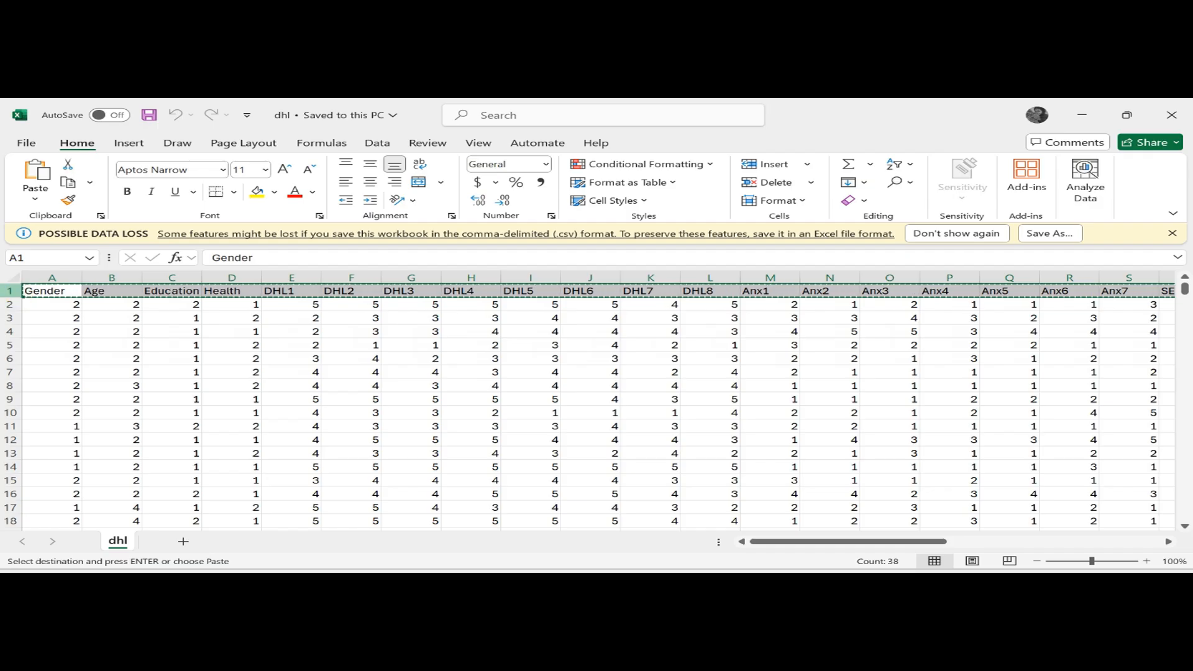
right_click(20, 293)
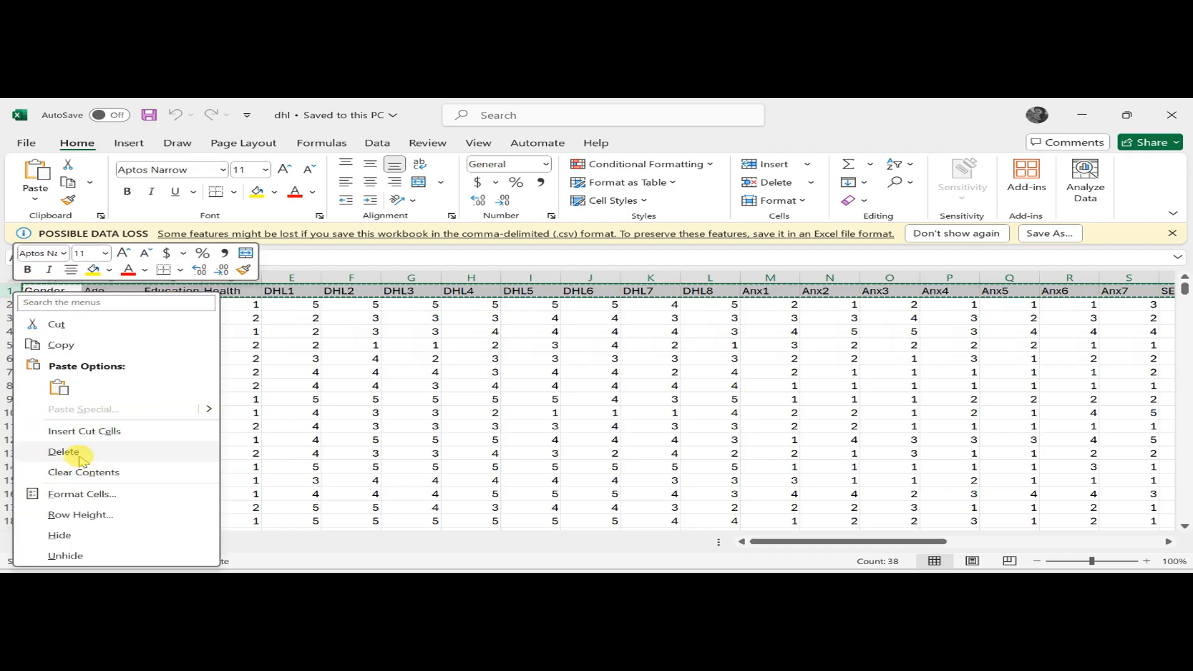
left_click(74, 451)
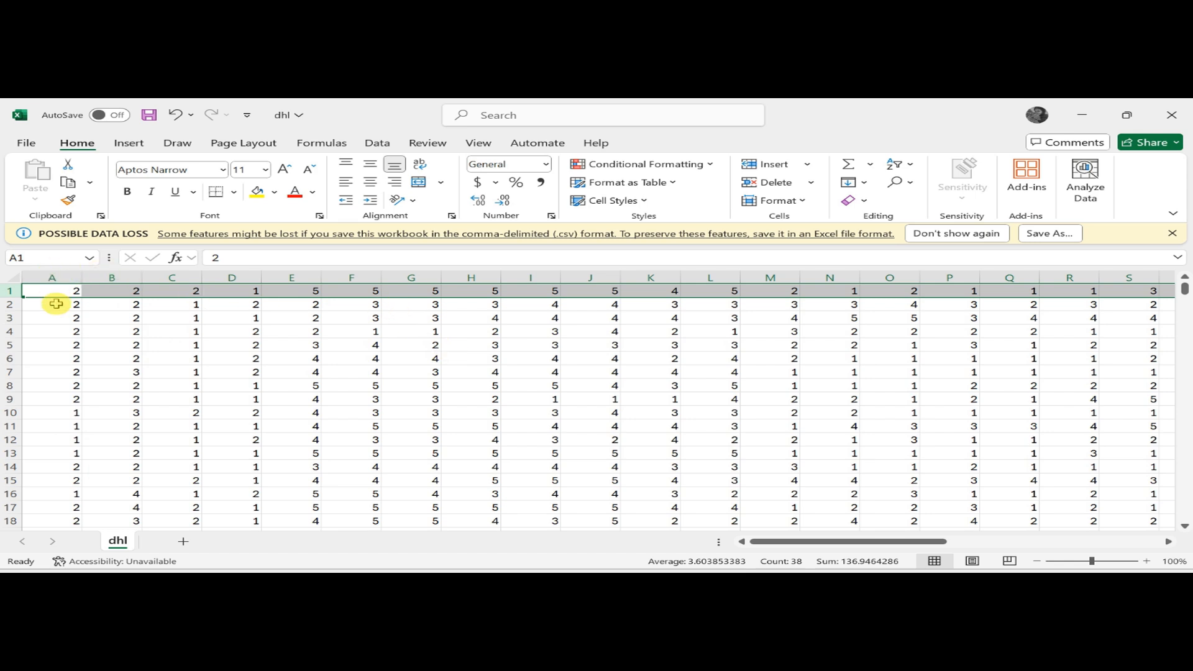
- Copy the data block from A1 to O46, then undo the deletion of the header row
left_click_drag(54, 292, 905, 497)
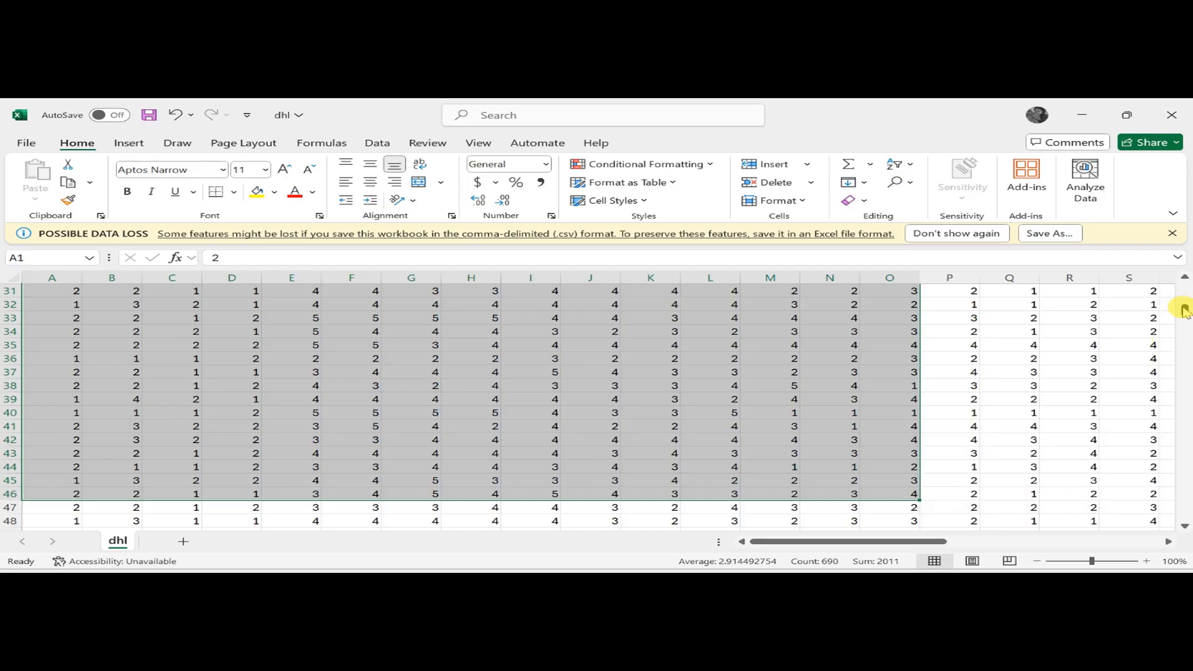
left_click_drag(1181, 310, 1183, 279)
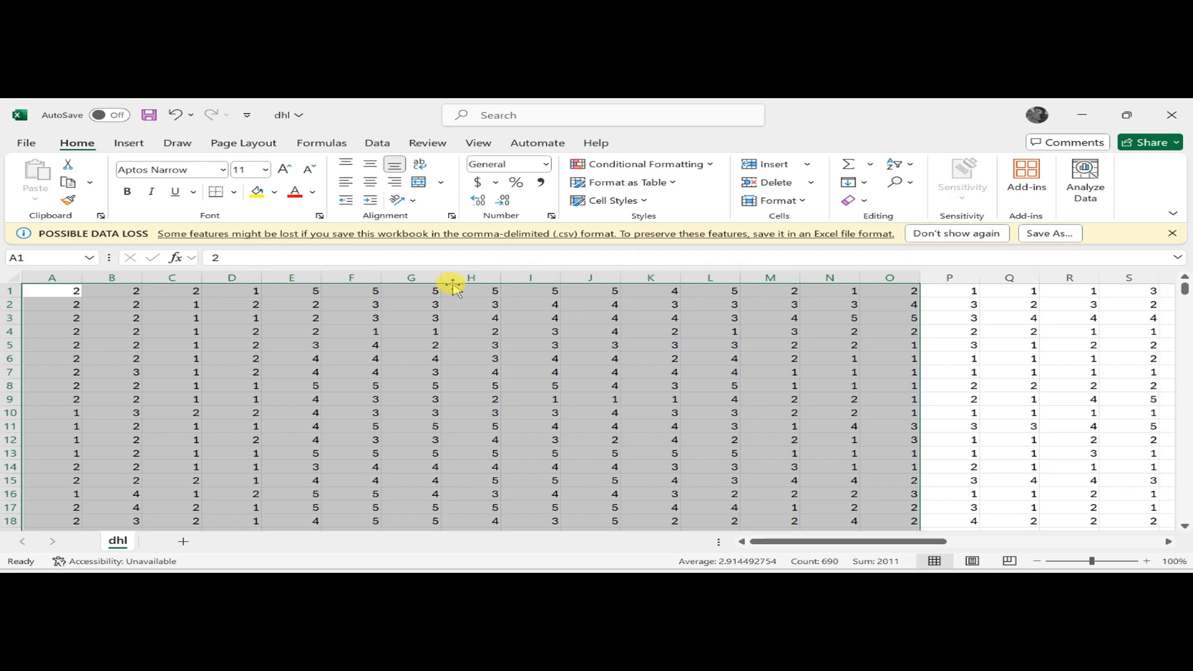
key("ctrl+c")
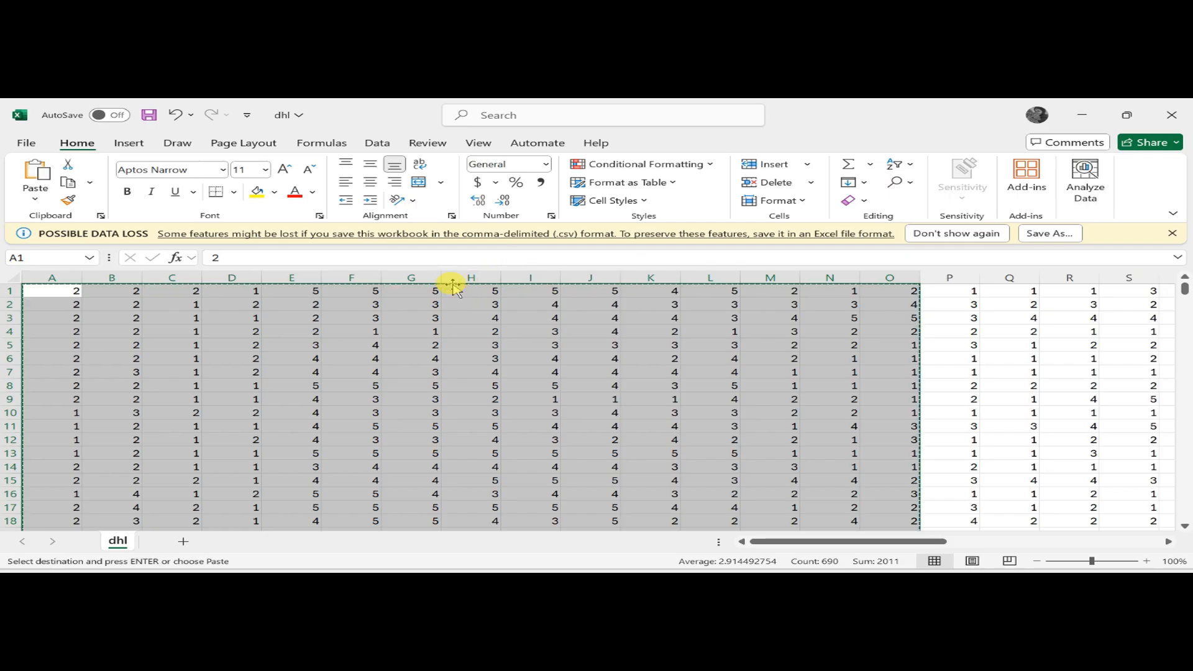
key("ctrl+z")
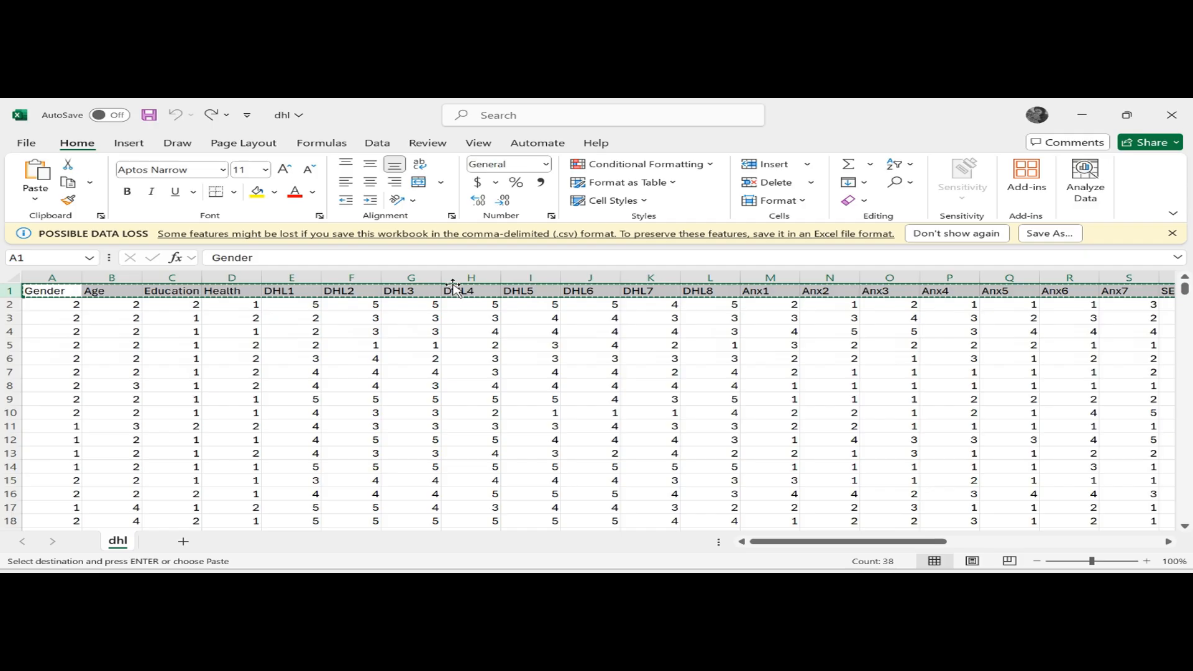
left_click(554, 256)
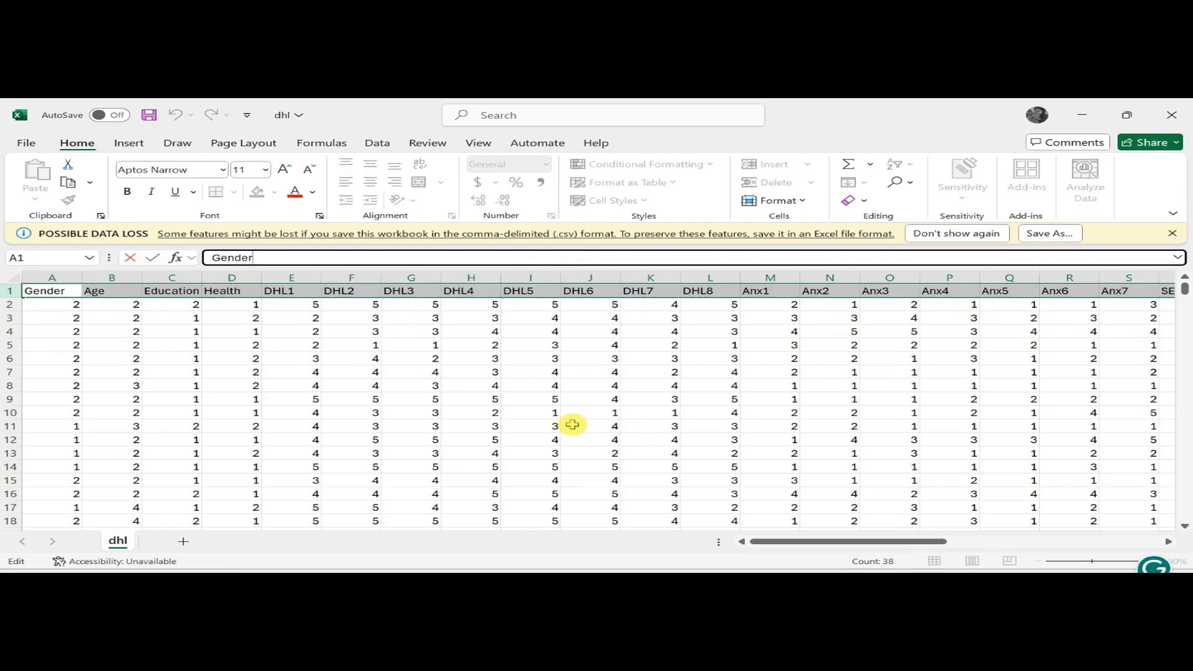
- Switch back to the SPSS dataset and browse for a data file to open in the D:\G\thesis folder
mouse_move(835, 571)
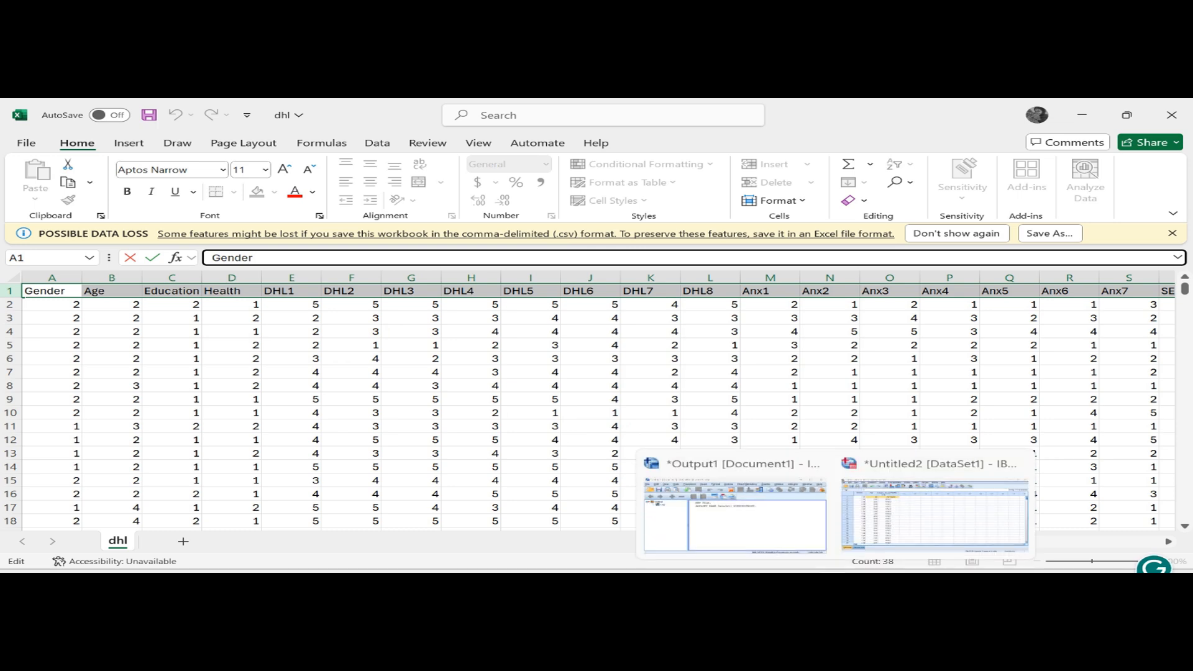
left_click(895, 503)
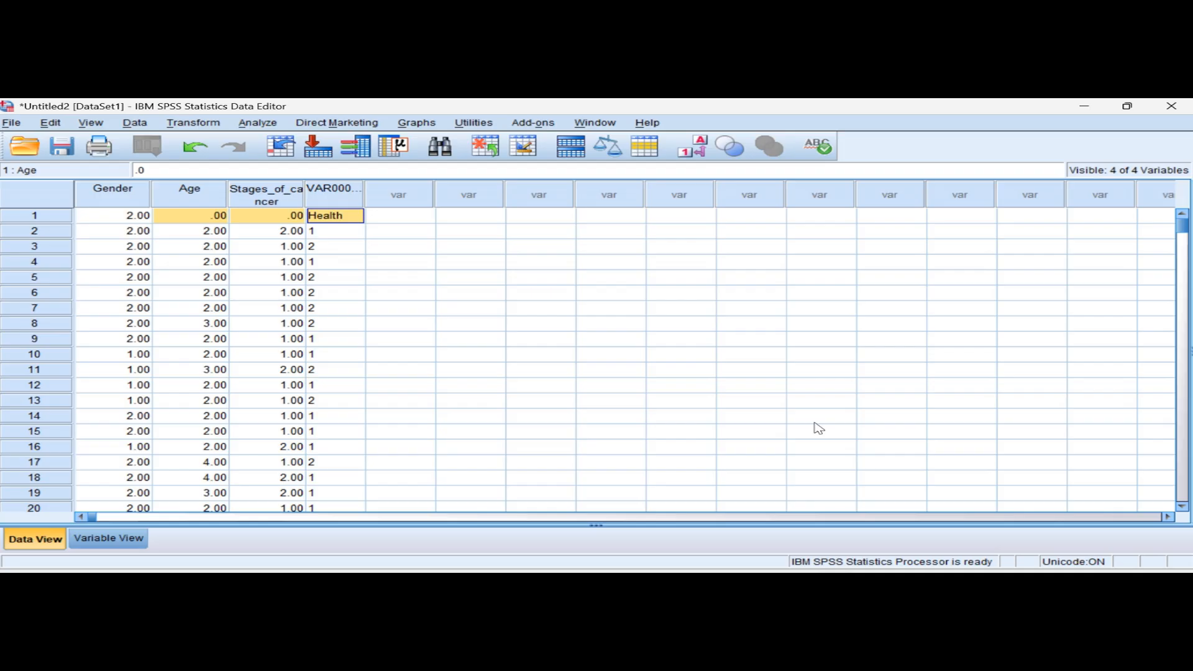
left_click(9, 124)
mouse_move(249, 166)
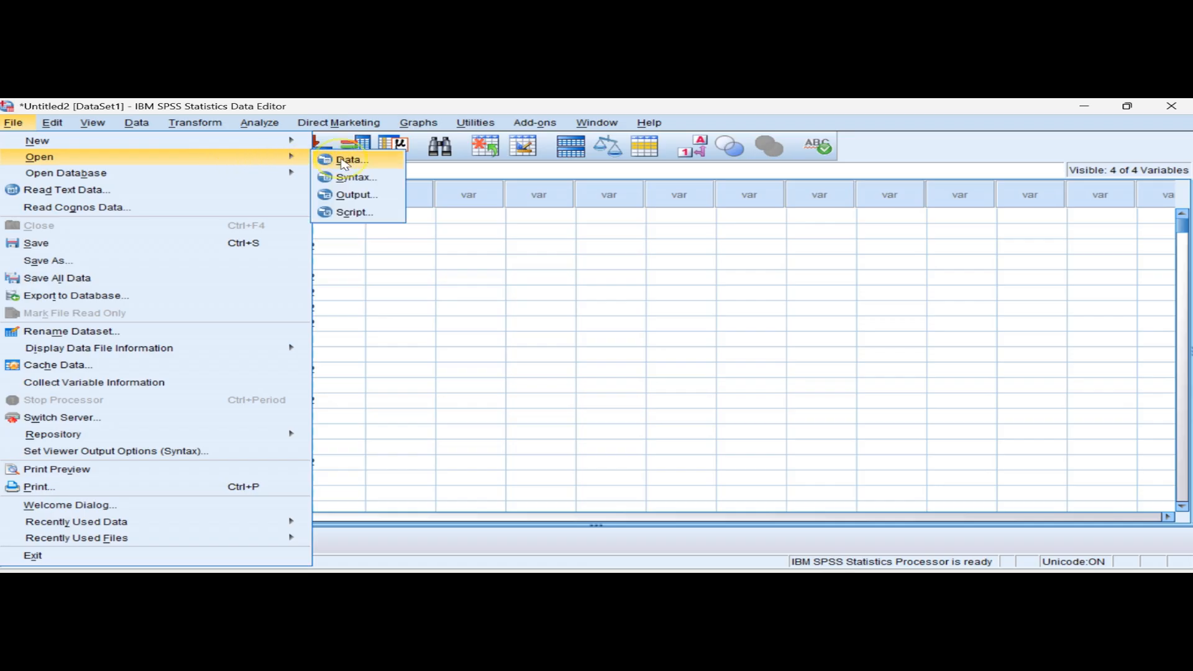
left_click(343, 163)
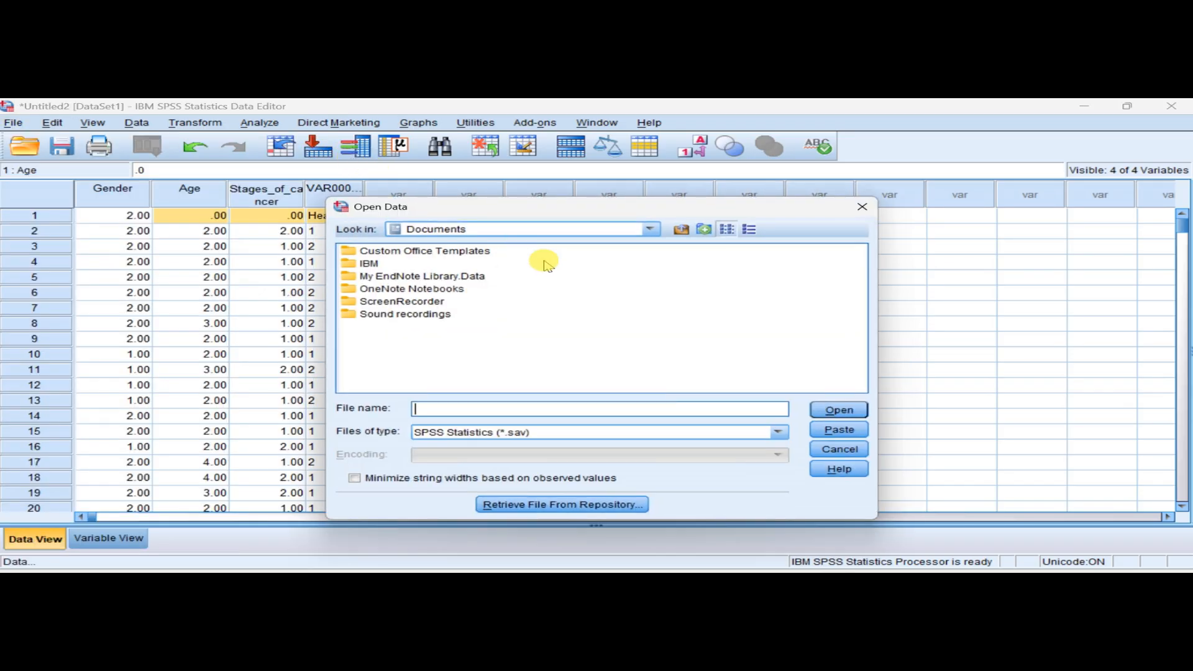
left_click(648, 230)
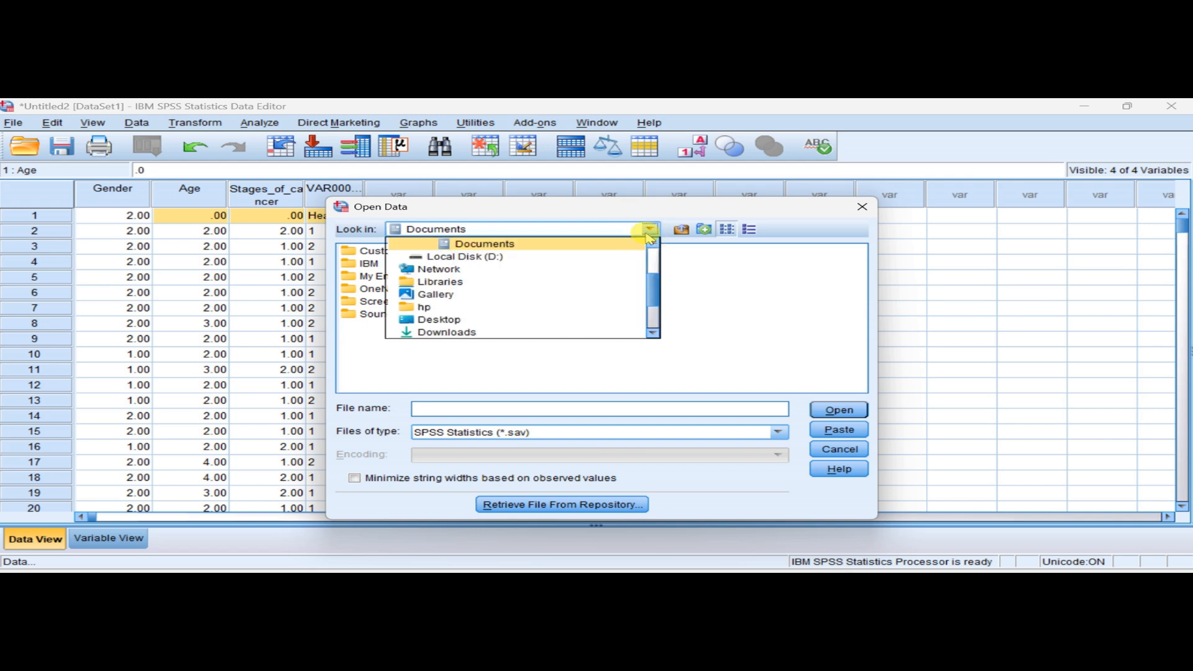
left_click(494, 263)
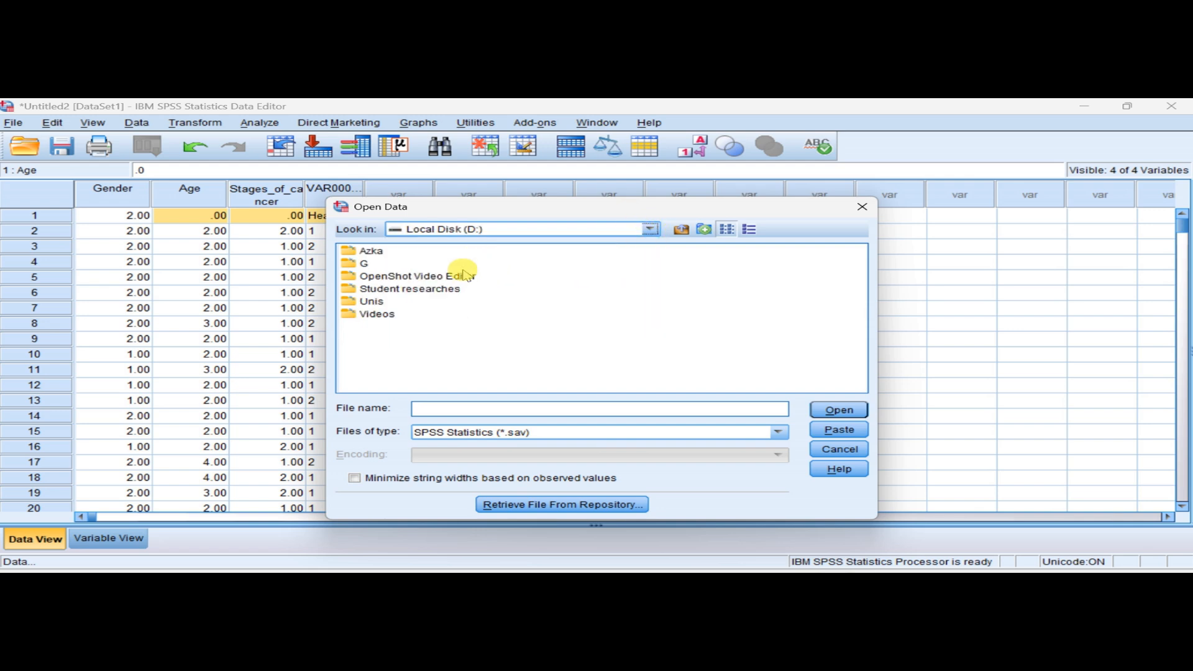
double_click(370, 264)
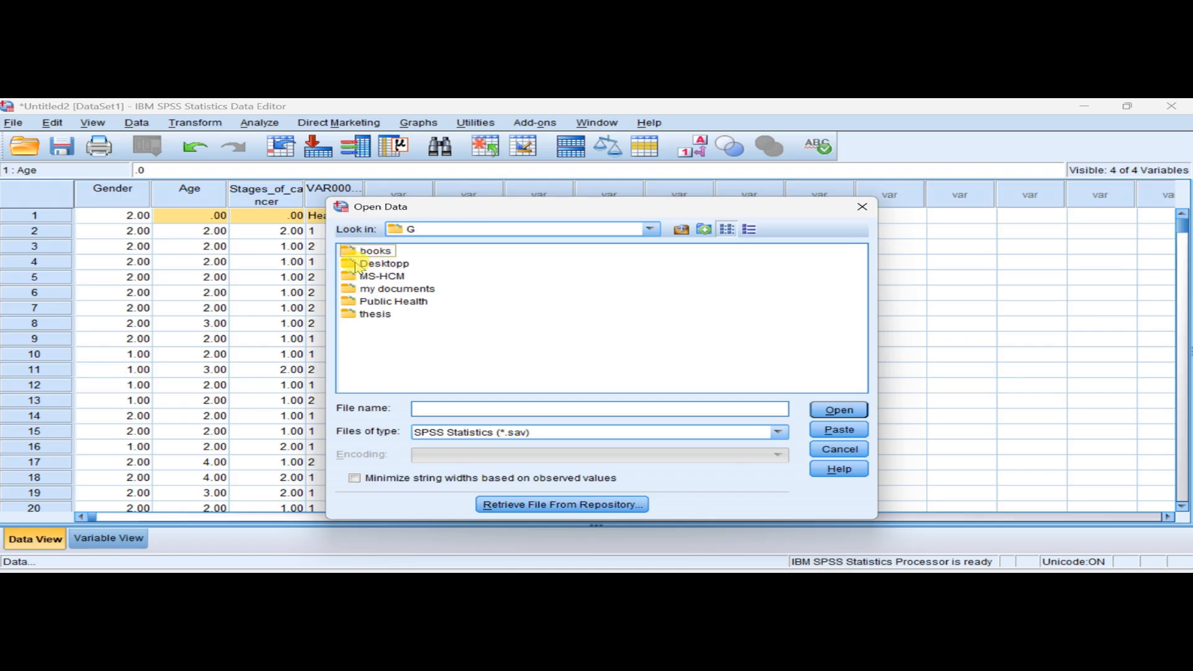
double_click(377, 314)
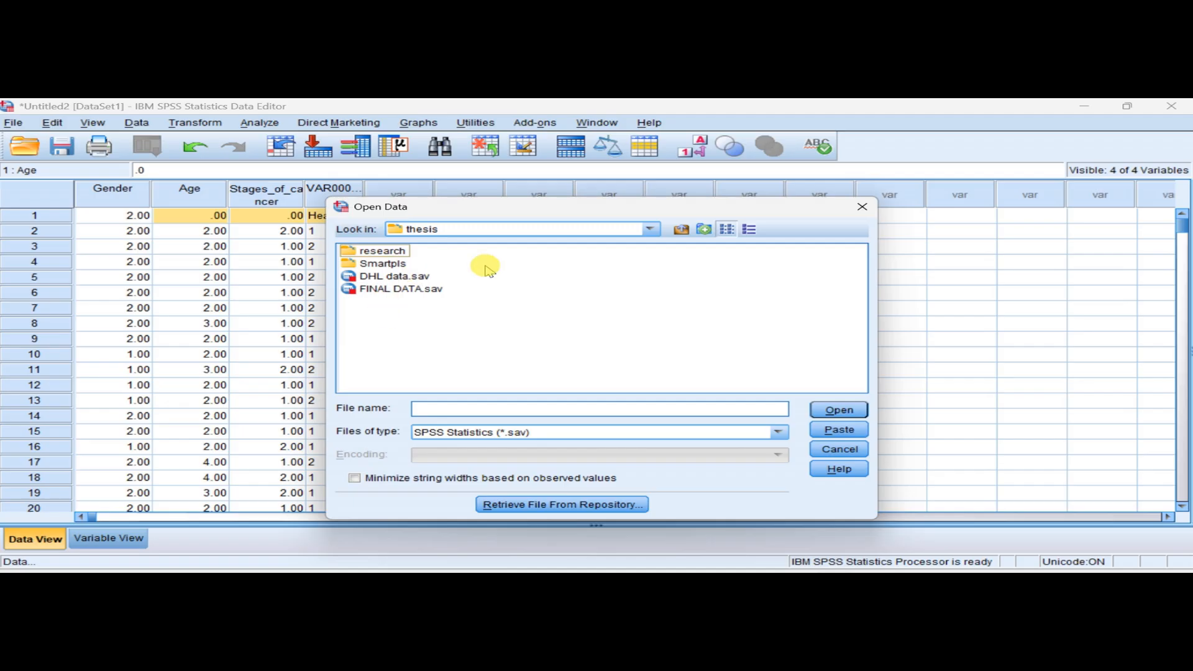
- Show Excel files and import dhl.xlsx from the dhl worksheet, reading variable names from the first row of data
left_click(779, 434)
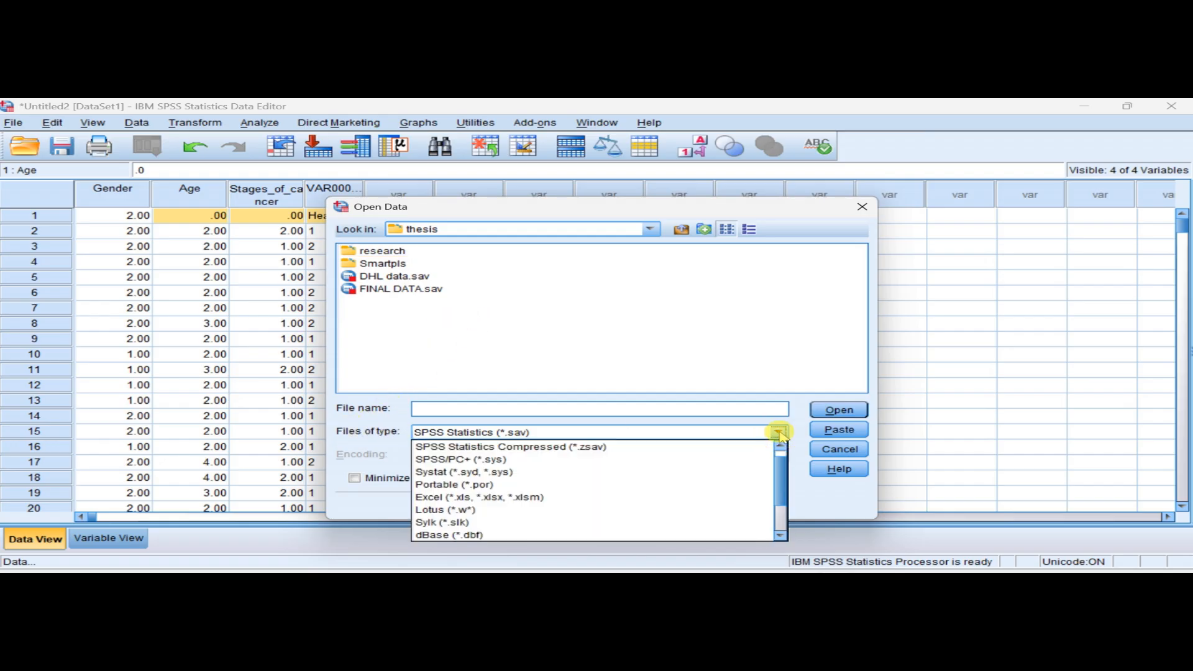
left_click(488, 502)
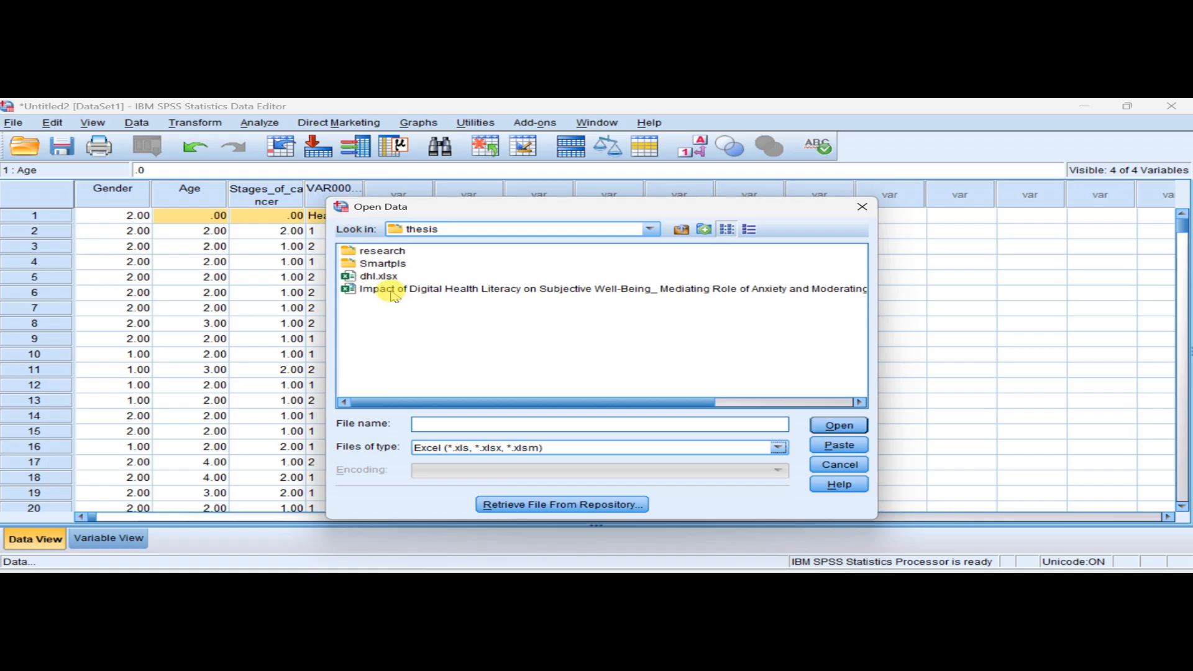
double_click(379, 277)
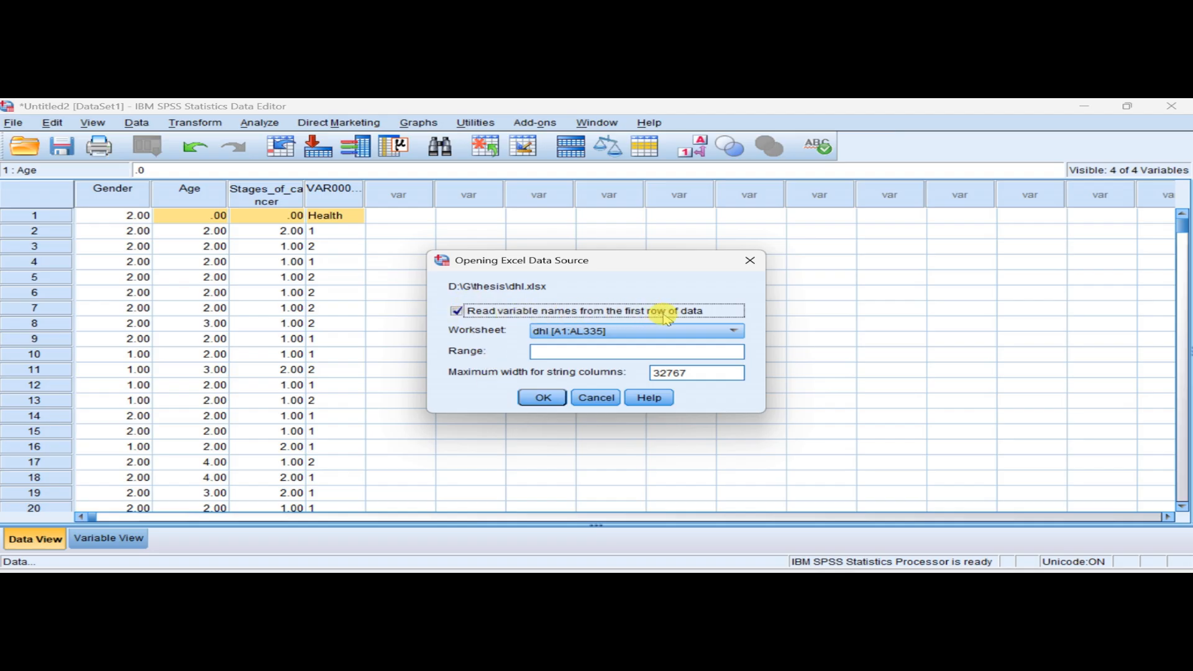
left_click(549, 399)
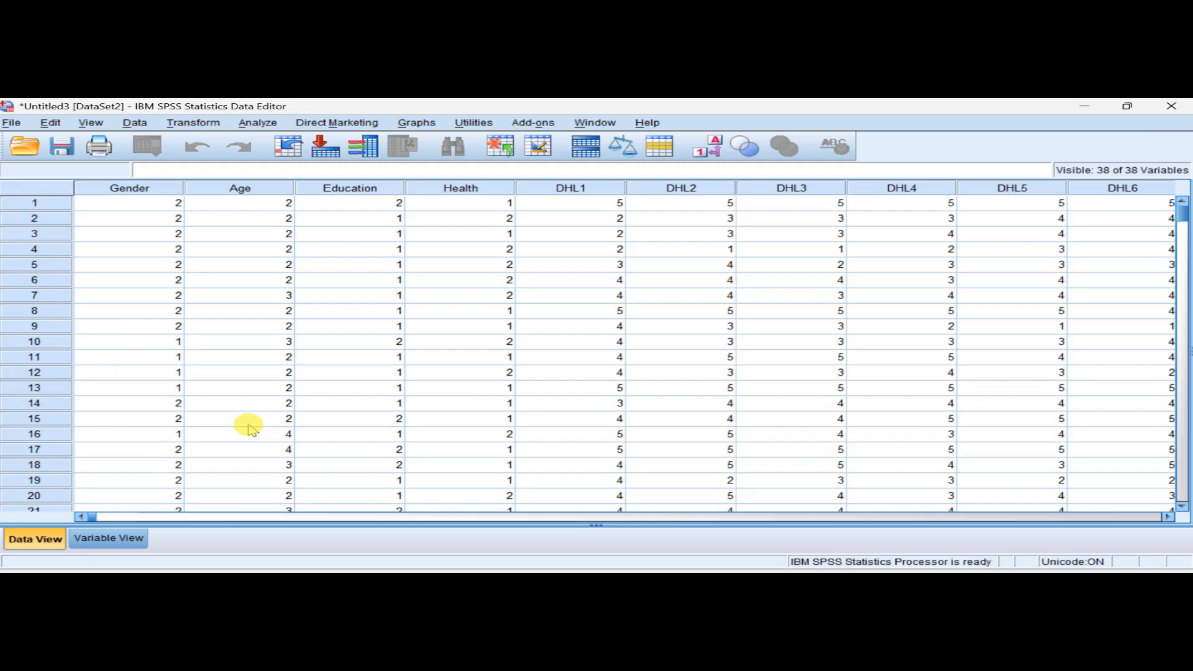
- Look through the imported data columns and display the variable definitions
left_click(252, 516)
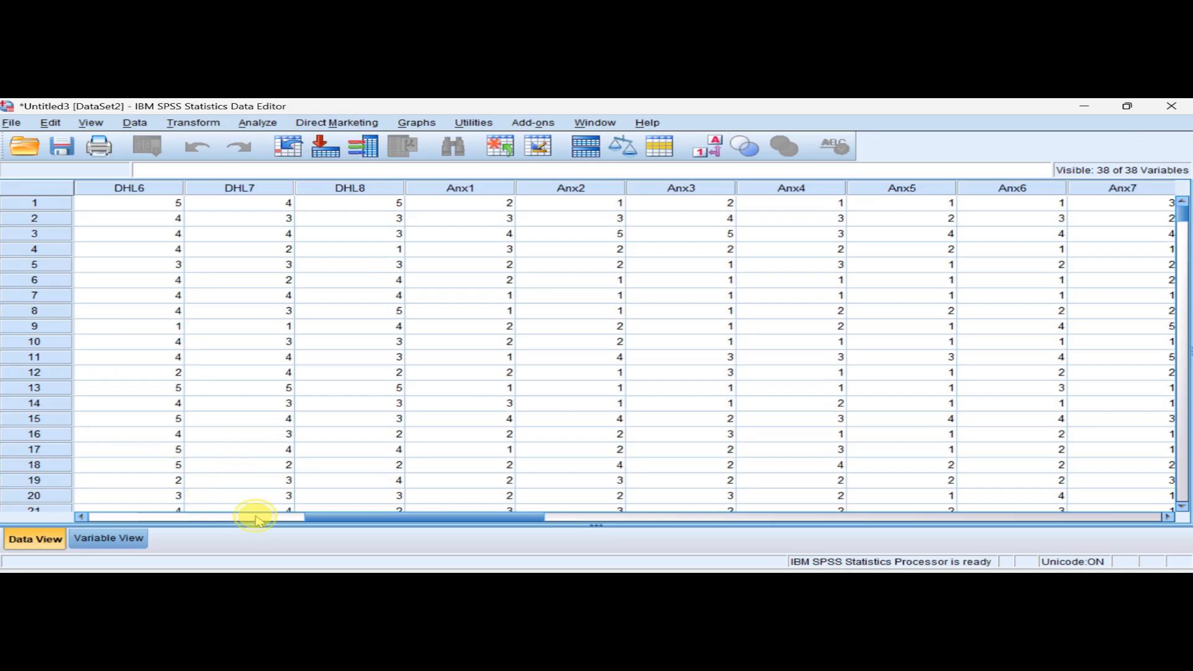
left_click_drag(420, 522, 47, 542)
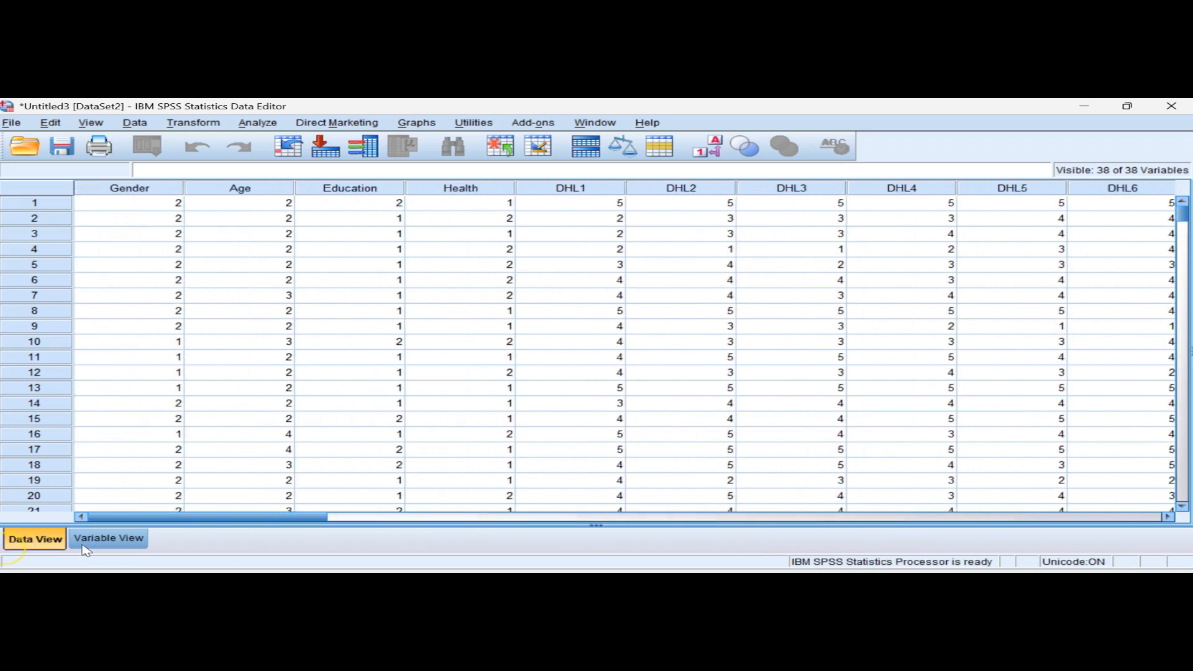
left_click(107, 538)
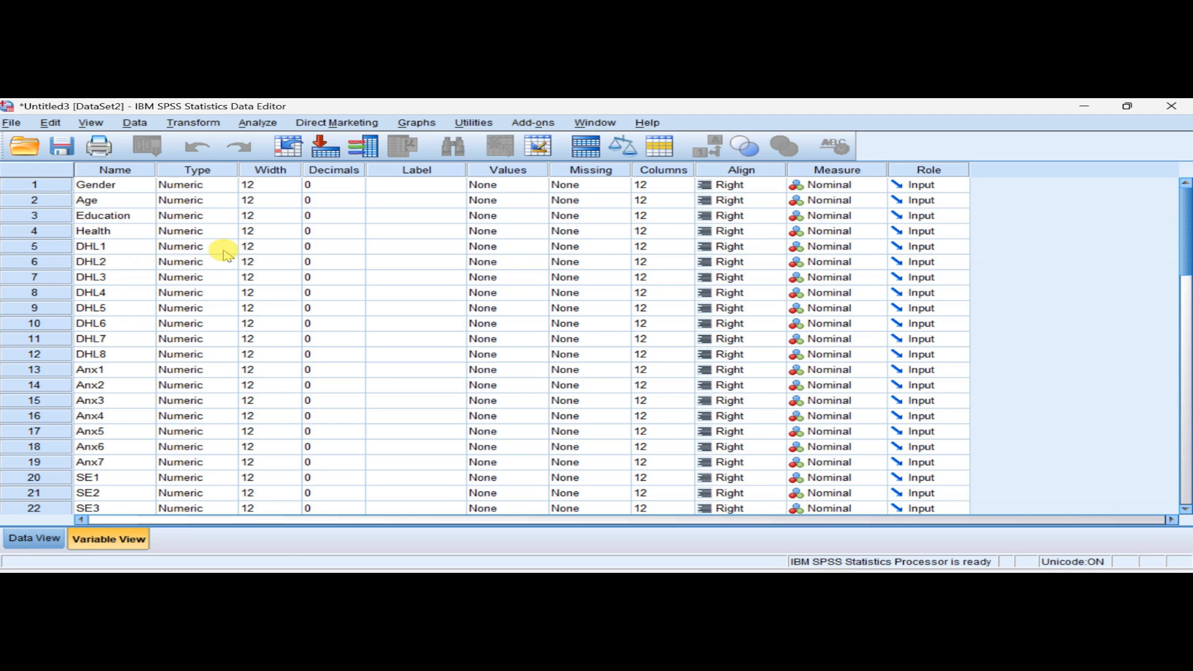
- Enter the label "Gender" for the Gender variable and "DHL 1" for the DHL1 variable
left_click(384, 250)
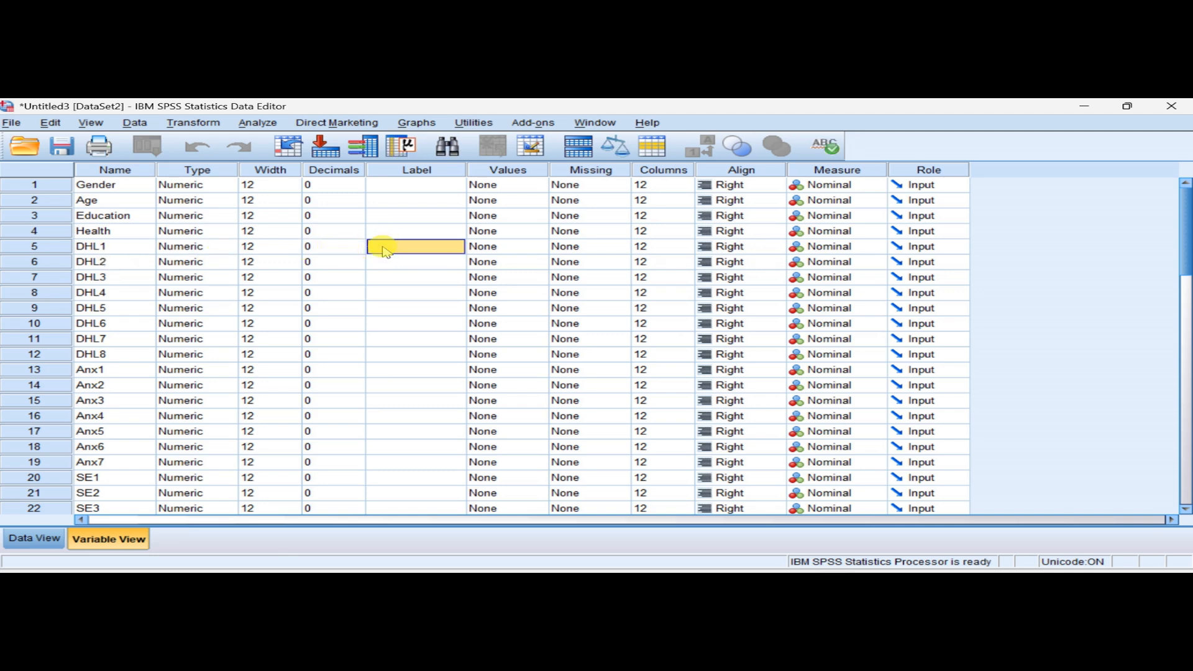
left_click(392, 188)
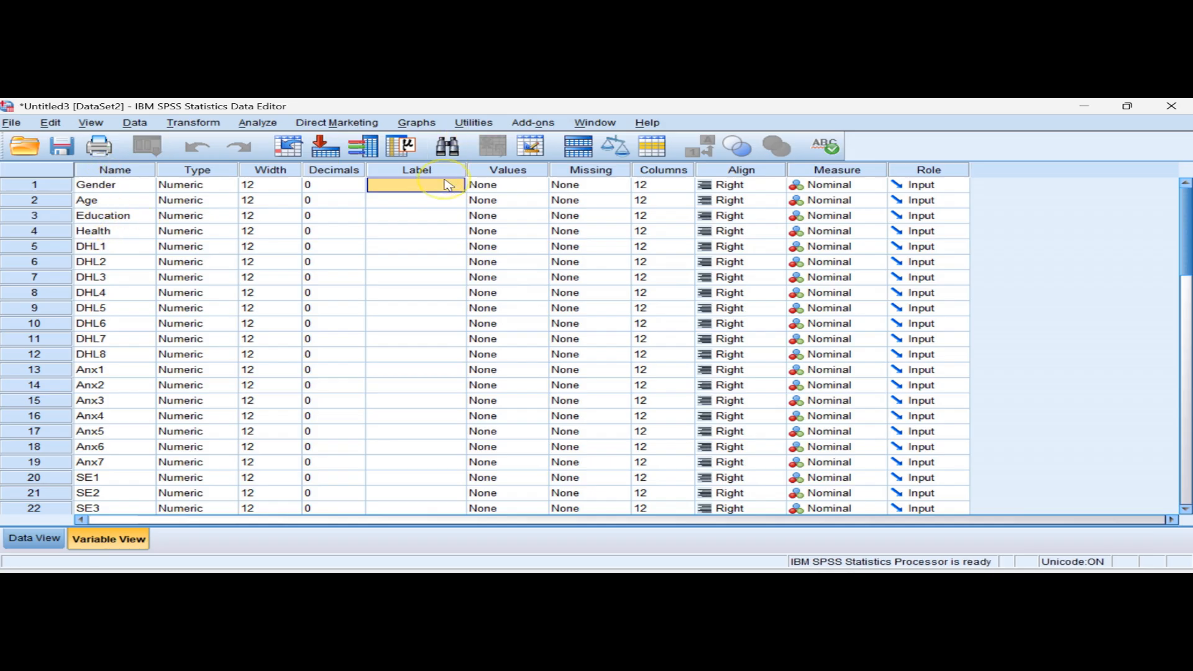
type("Gender")
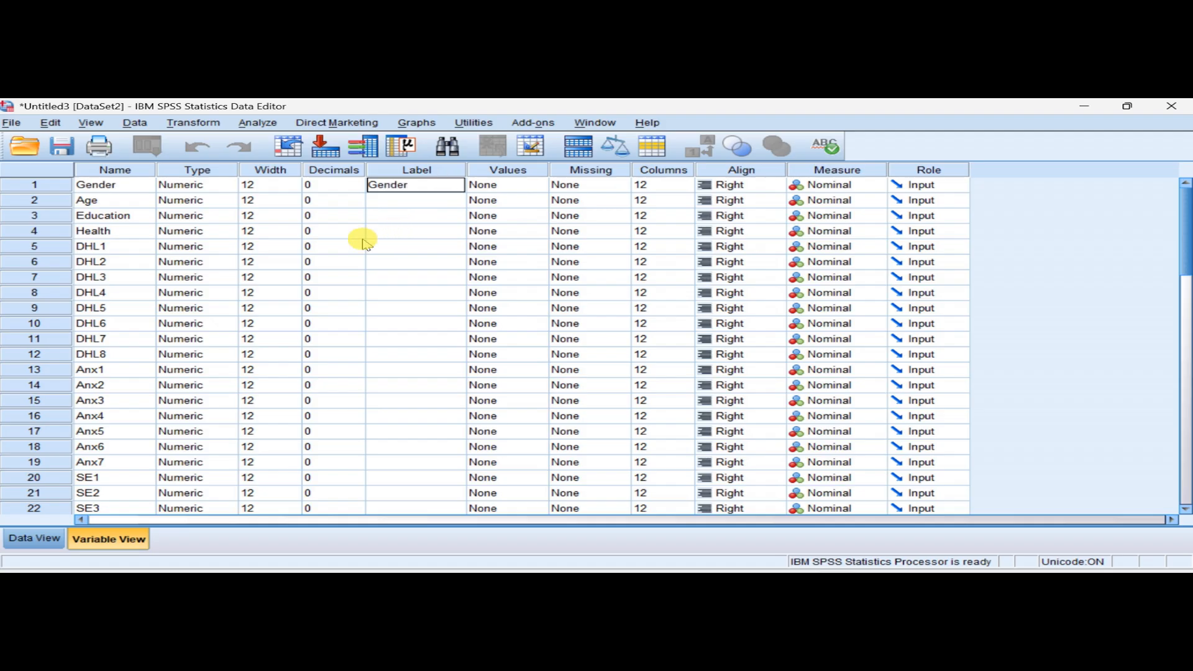
left_click(383, 247)
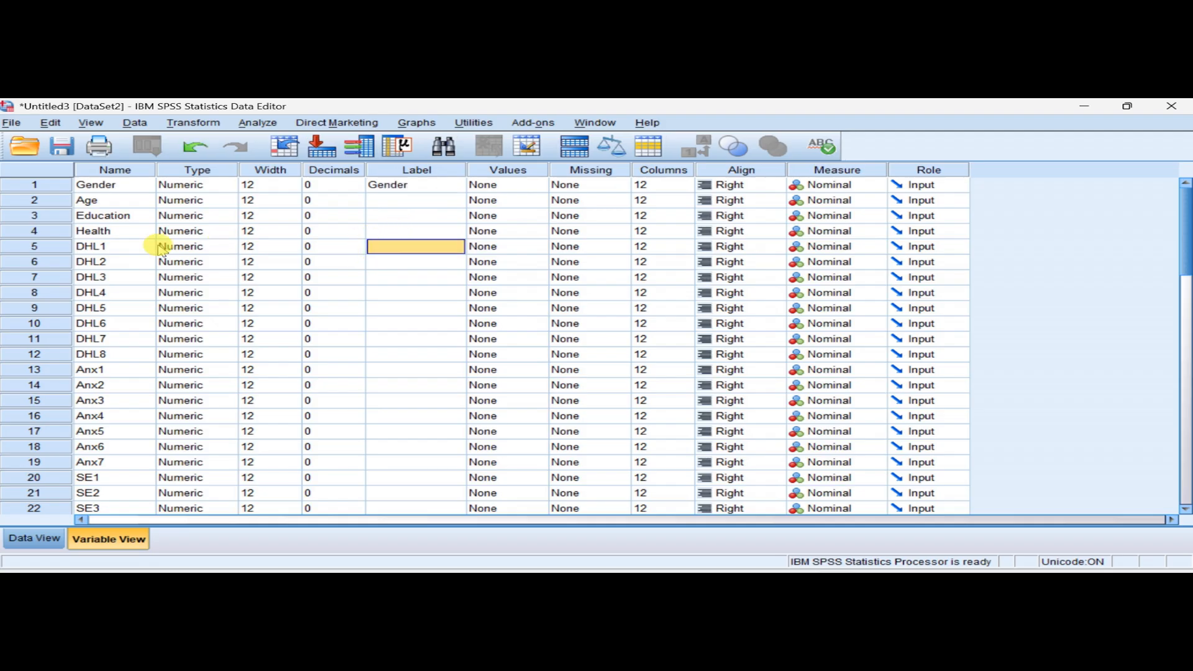
left_click(412, 248)
type("Djl")
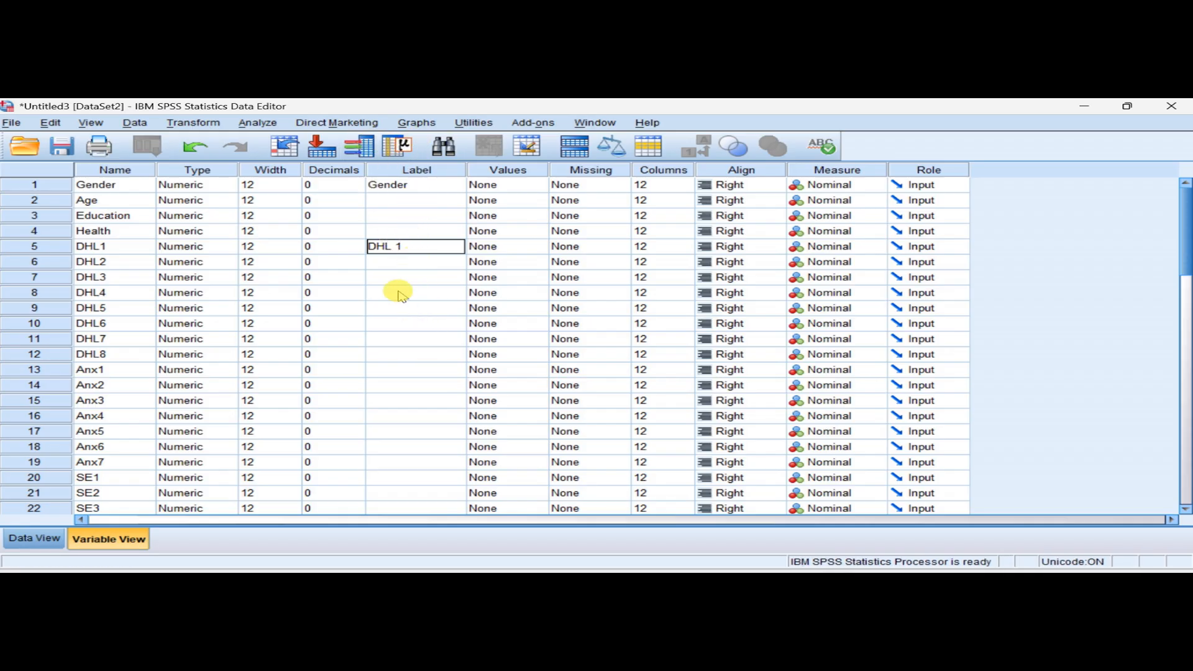
- Enter the label "Age" for the Age variable and select the label cell of Education
left_click(376, 201)
left_click(376, 201)
type("Age")
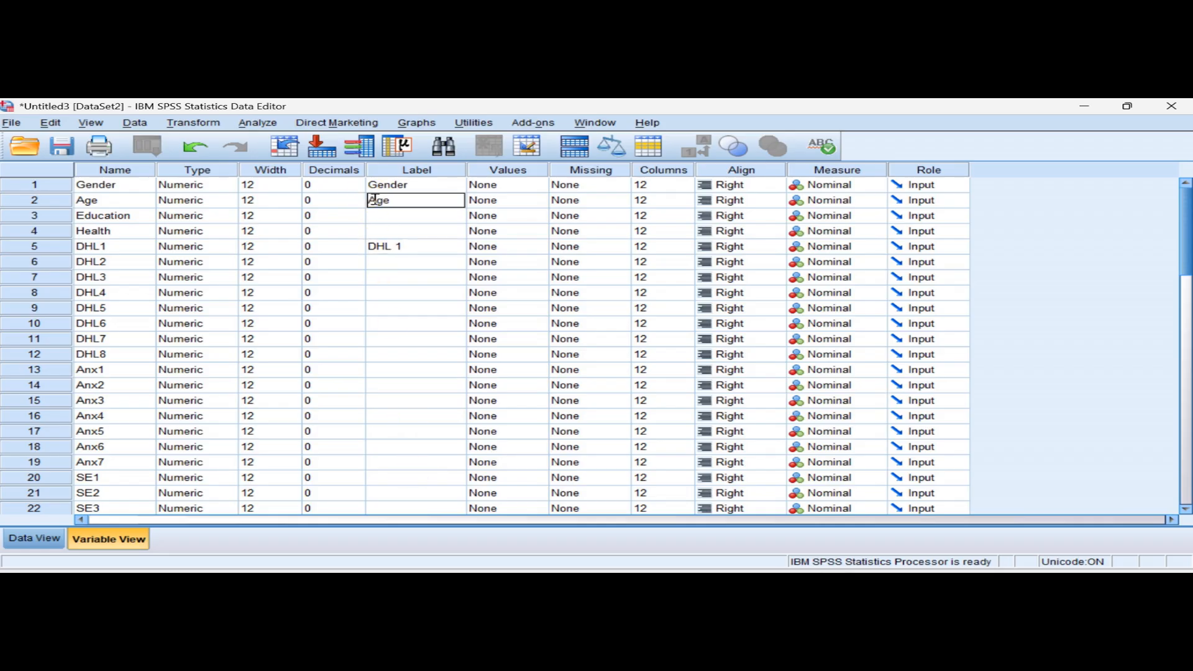
left_click(379, 213)
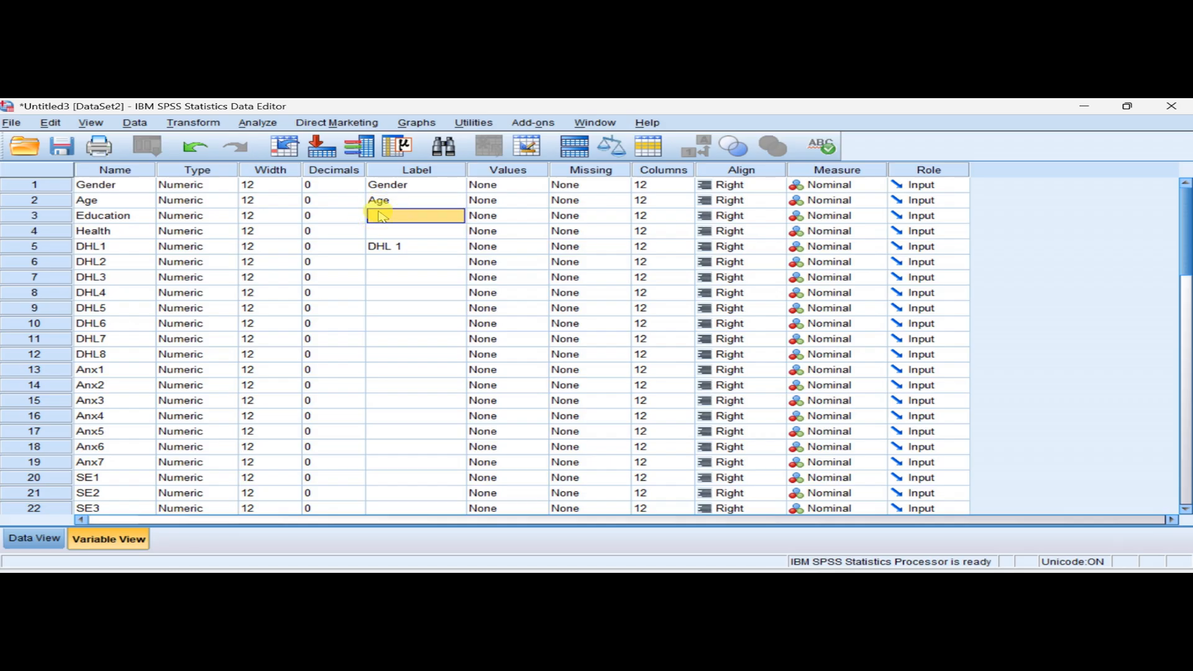
- Enter the label "Education" for the Education variable and select the label cell of Health
type("Educati")
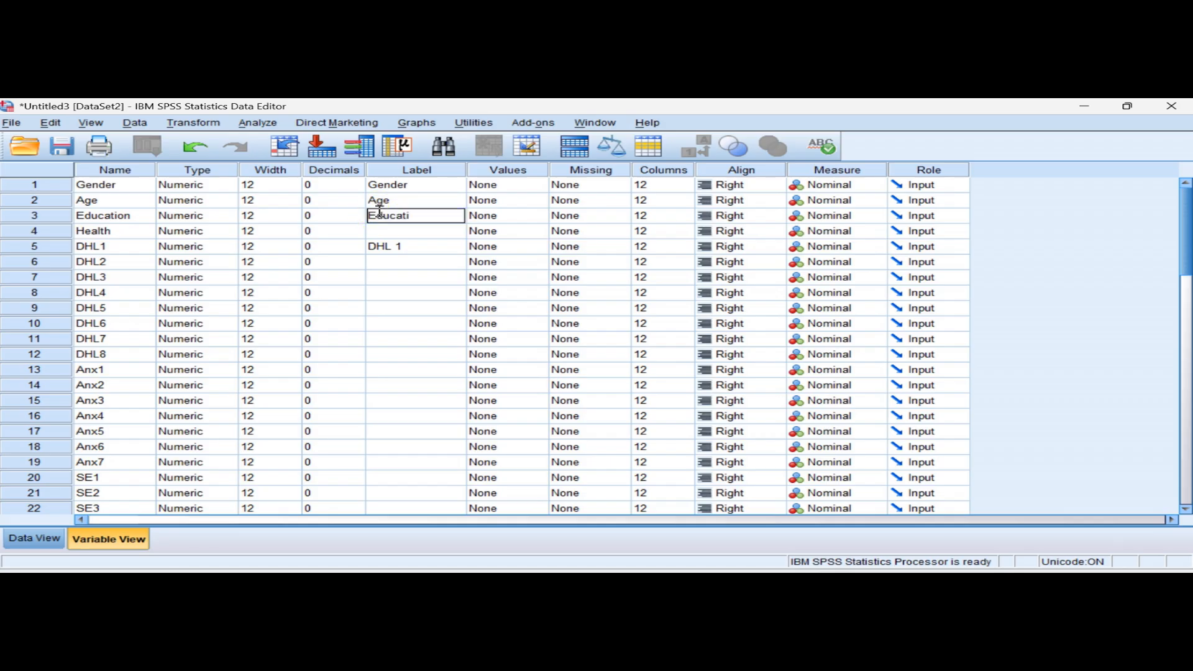
type("on")
left_click(389, 233)
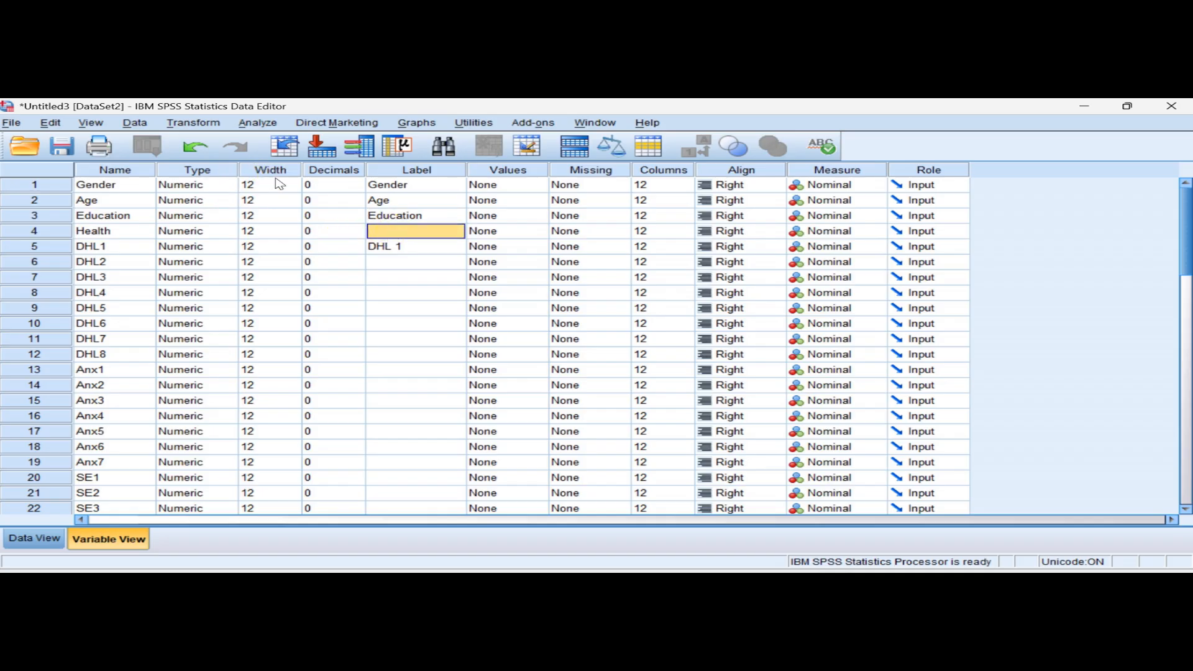
- Define value labels for the Gender variable: 1 as "male" and 2 as "Female"
left_click(498, 185)
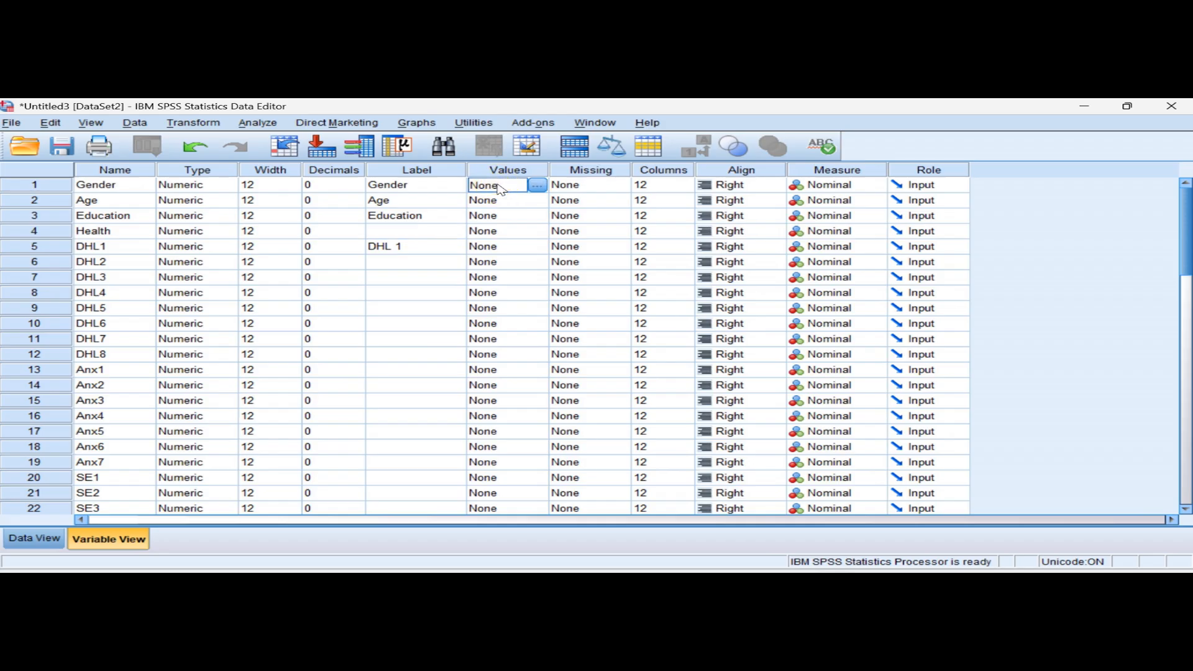
left_click(537, 185)
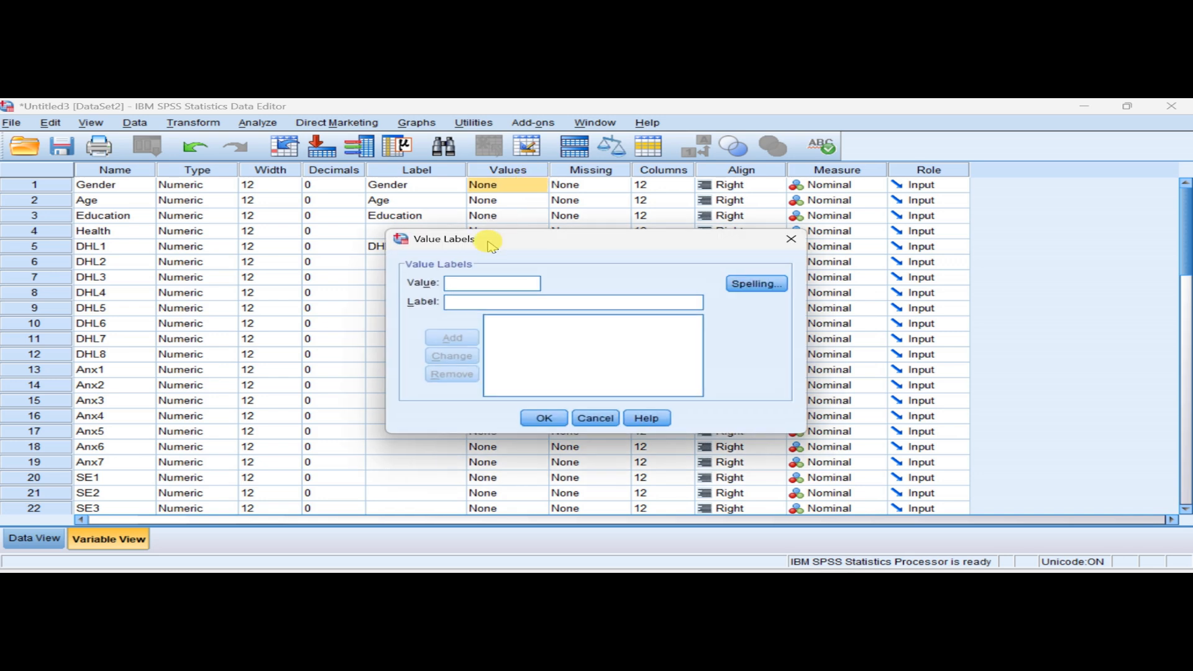
left_click(458, 282)
left_click(458, 301)
type("ma")
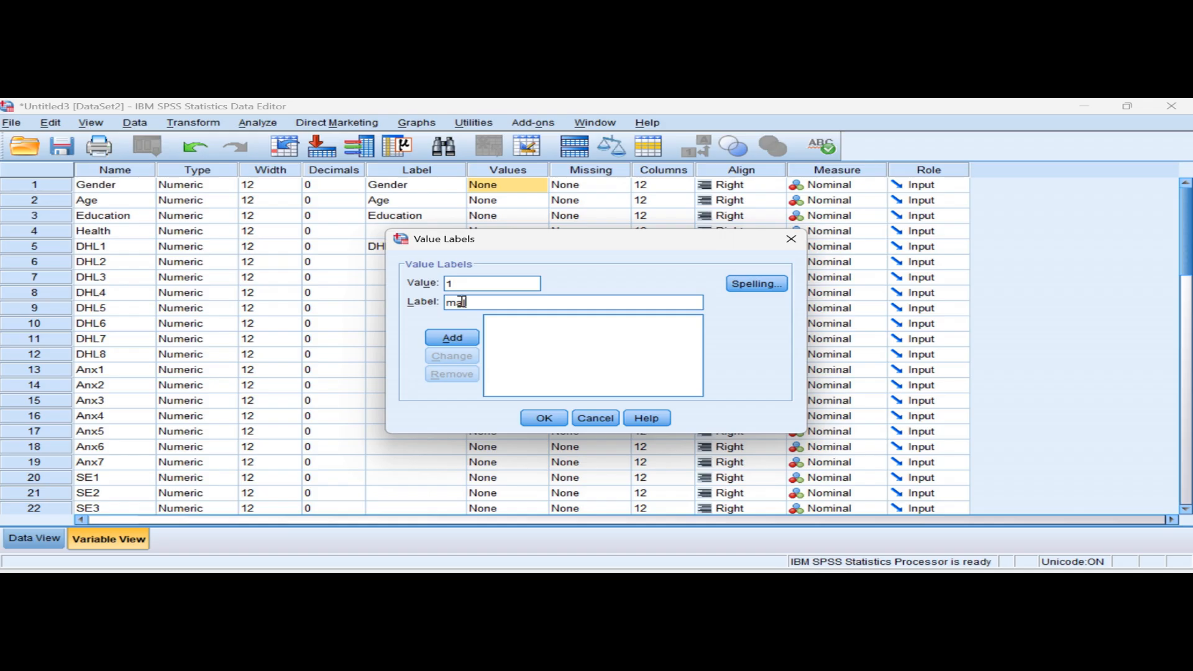
type("le")
left_click(452, 337)
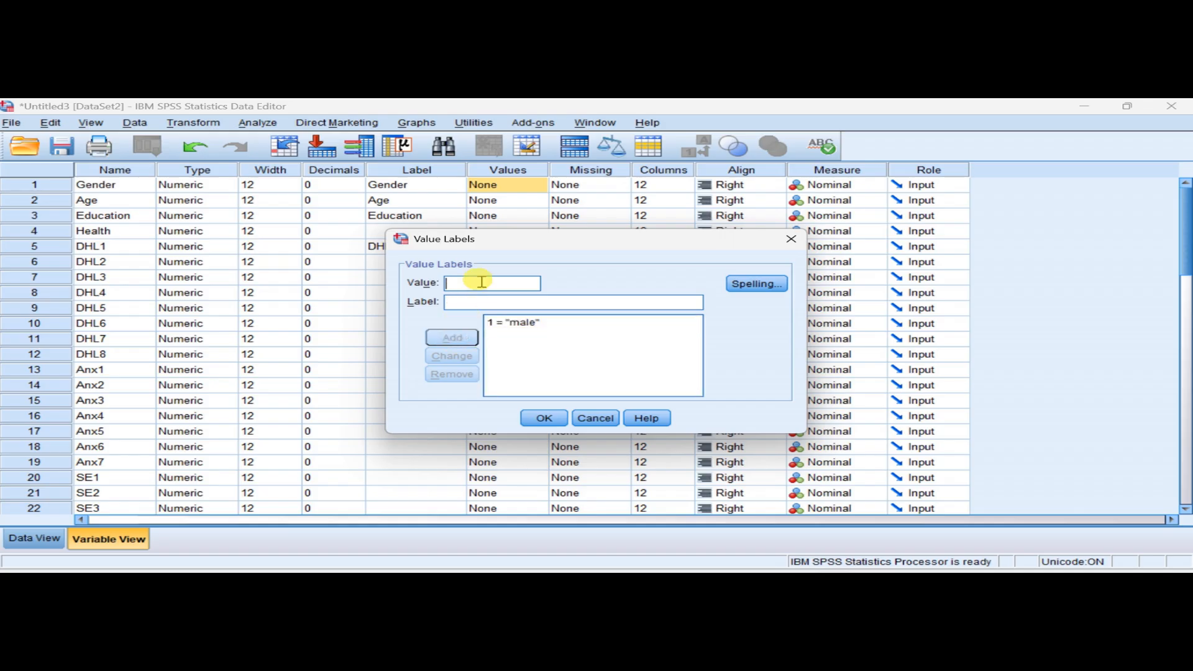
left_click(473, 302)
type("Female")
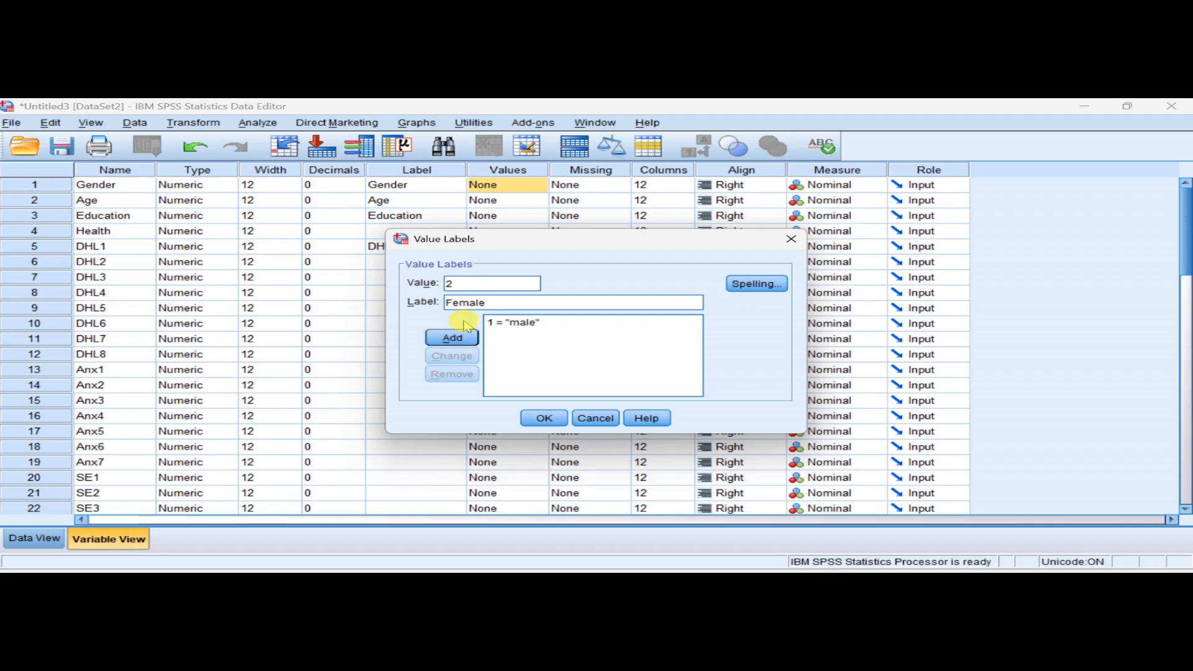
left_click(463, 335)
left_click(543, 420)
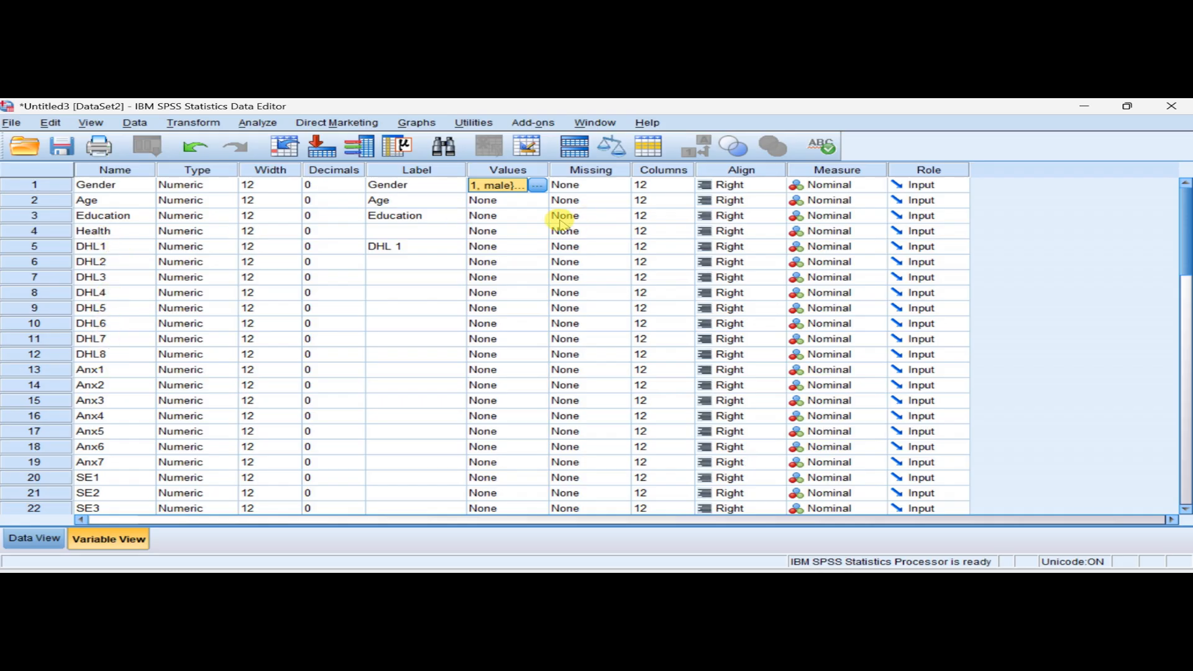
- Add value labels for the DHL1 variable: 1 as "agree" and 2 as "Nautral"
left_click(495, 249)
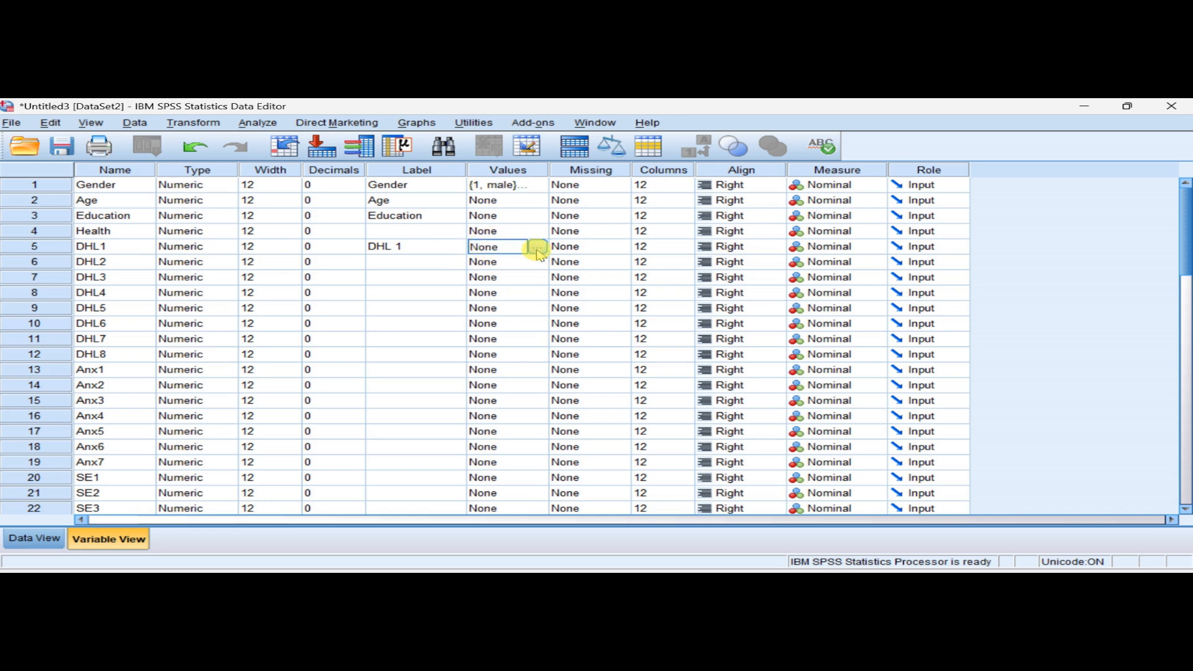
left_click(535, 246)
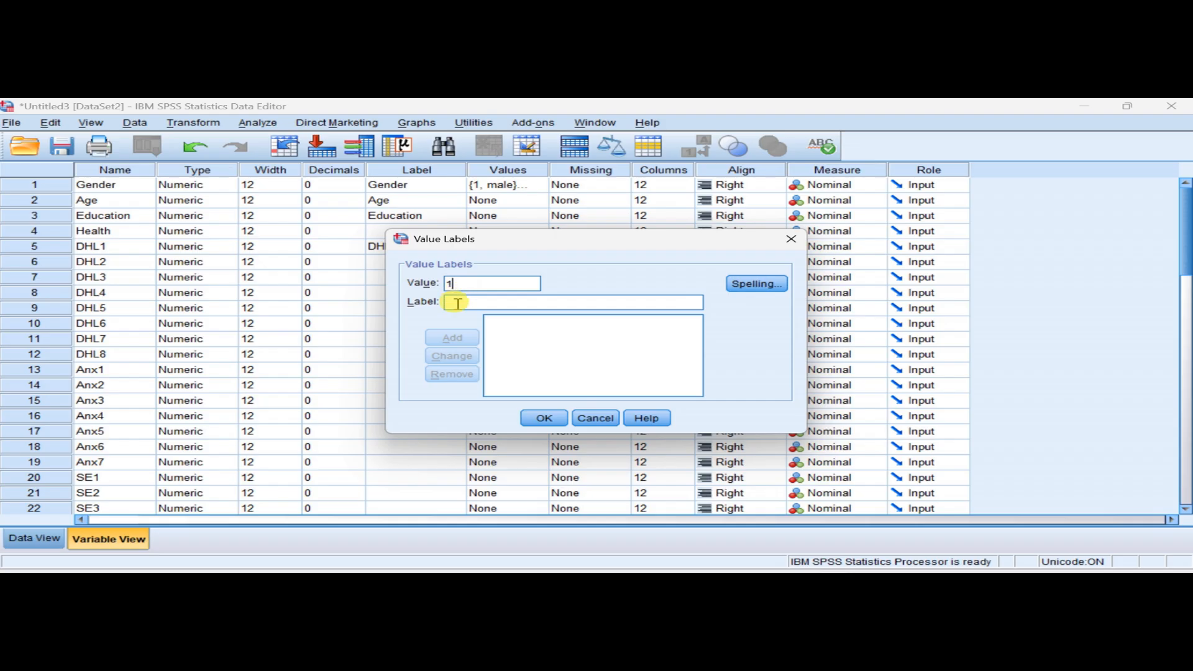
left_click(456, 303)
type("agree")
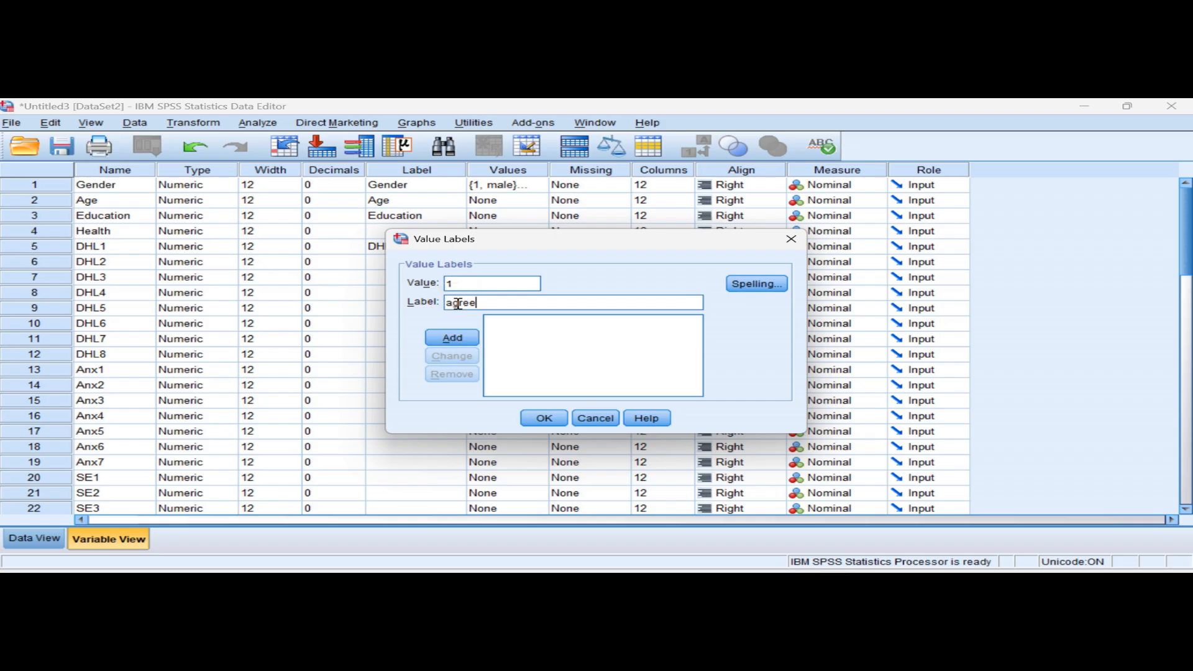
left_click(452, 337)
type("2")
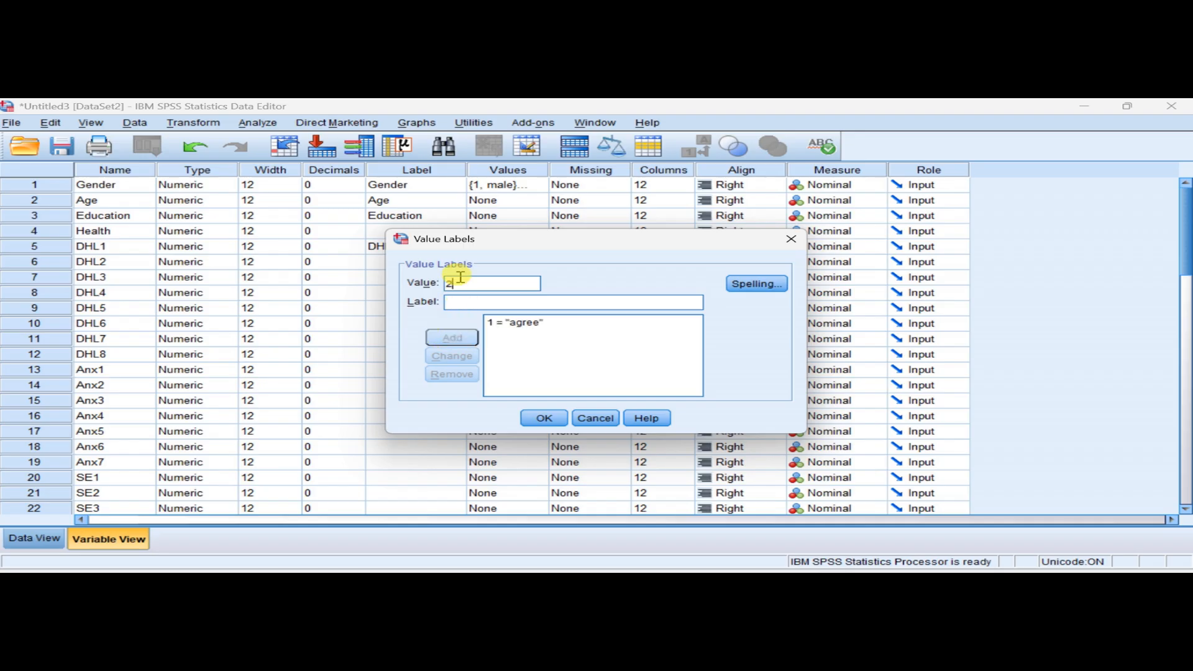
left_click(457, 303)
type("Nautral")
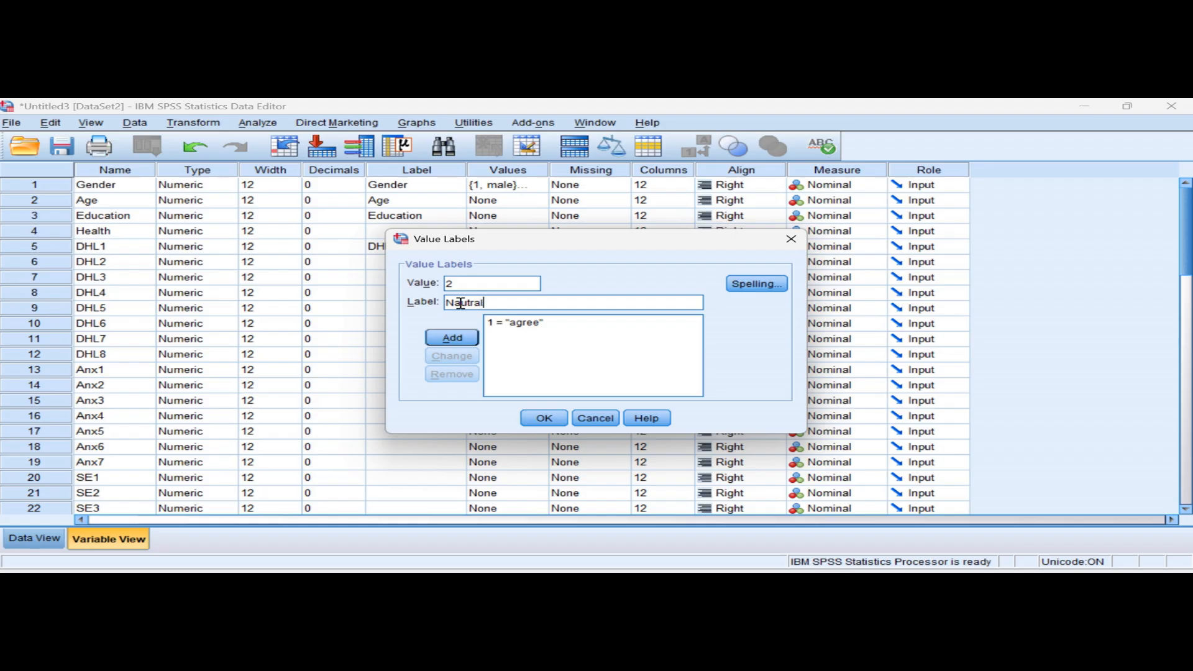
left_click(453, 338)
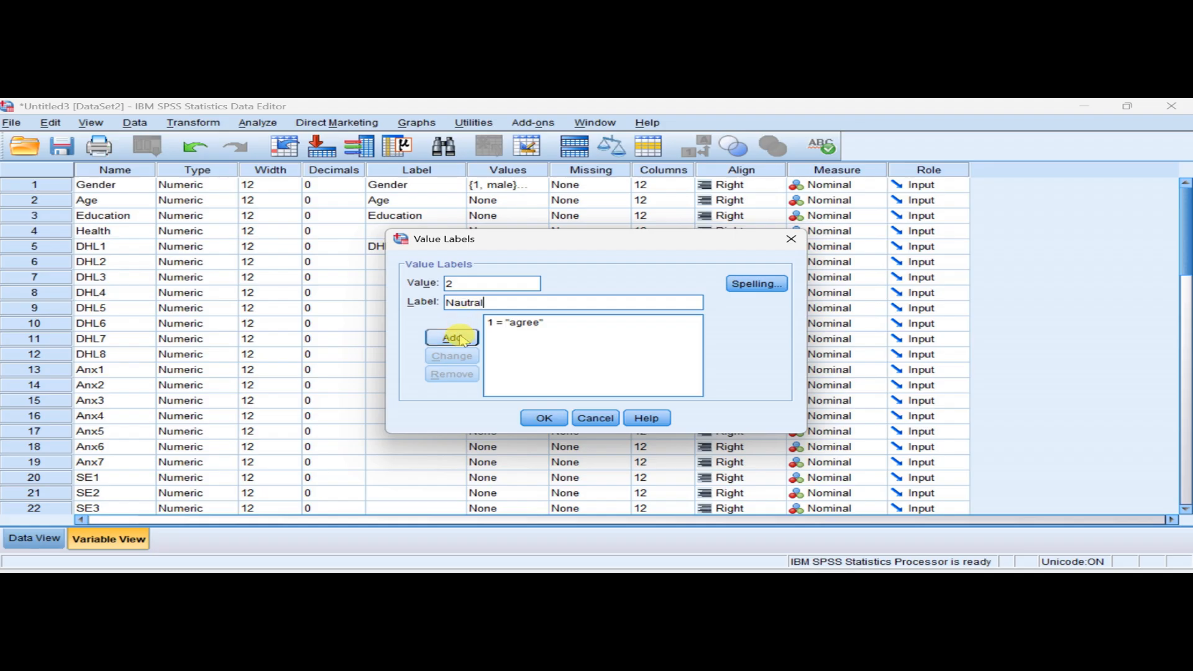
- Add the DHL1 value label 3 as "Disagree" and accept the value labels
left_click(463, 283)
type("3")
left_click(464, 306)
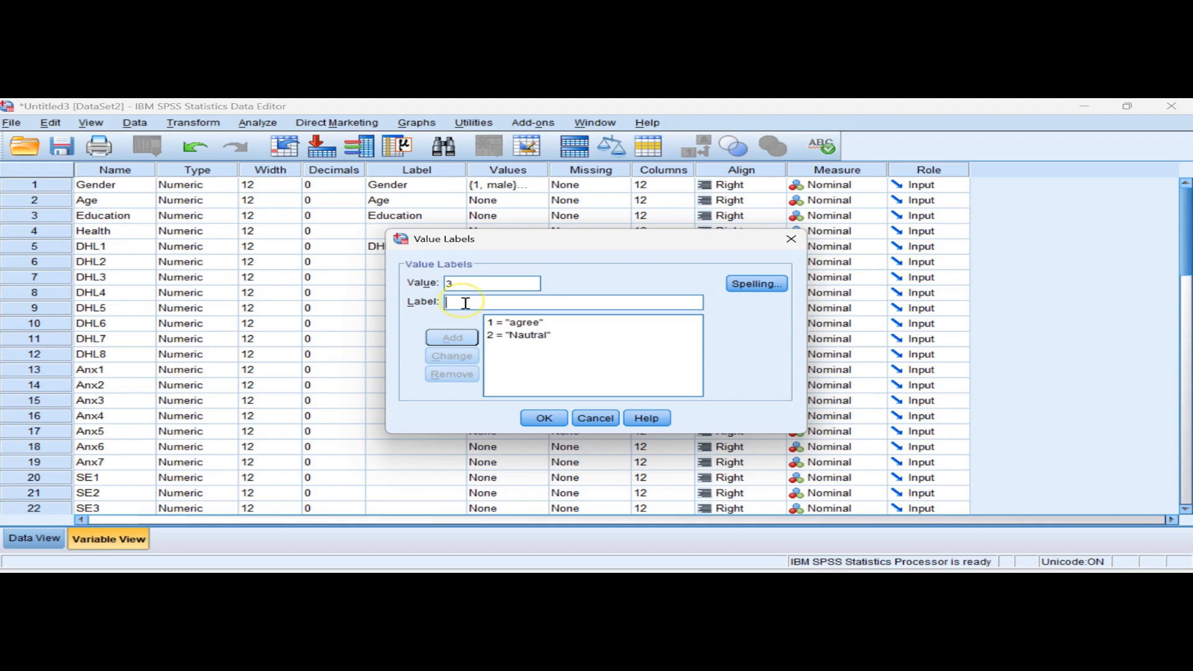
type("Disagree")
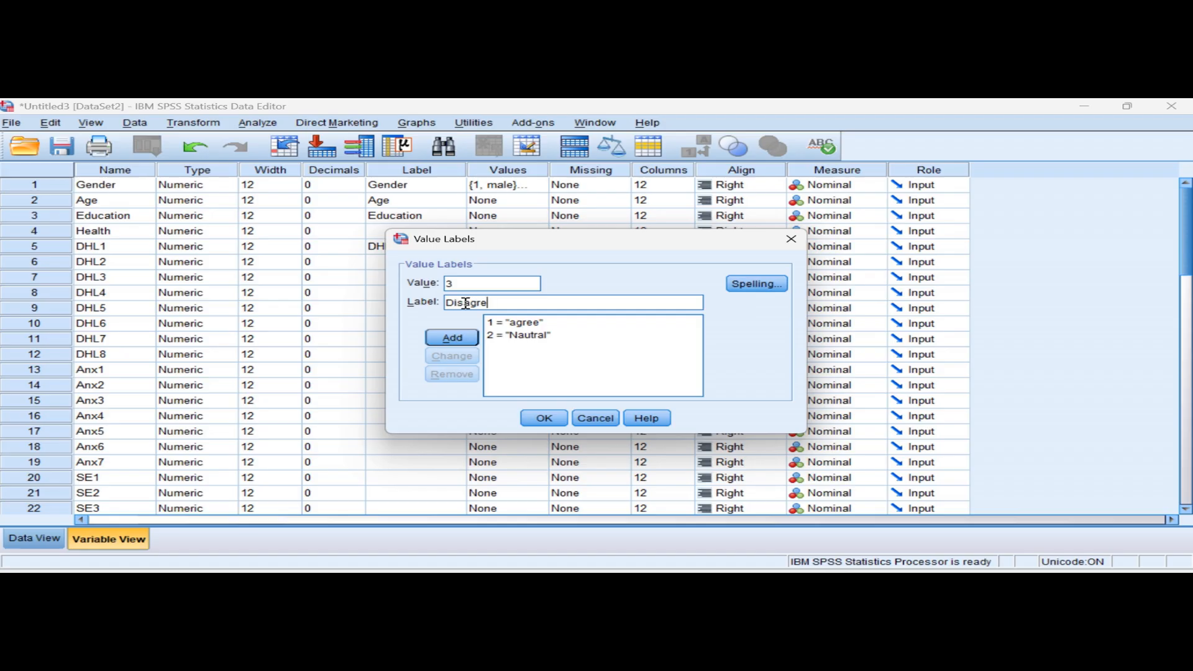
left_click(453, 338)
left_click(543, 417)
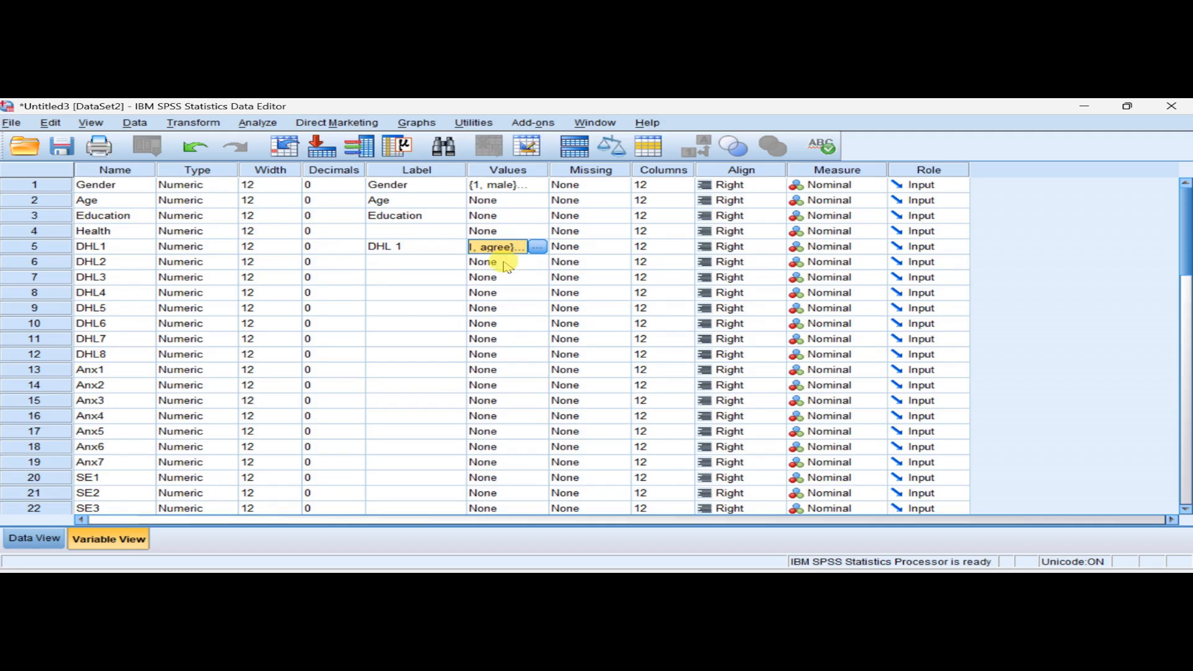
- Copy the value labels of DHL1 to the variables DHL2 through DHL6
left_click(506, 263)
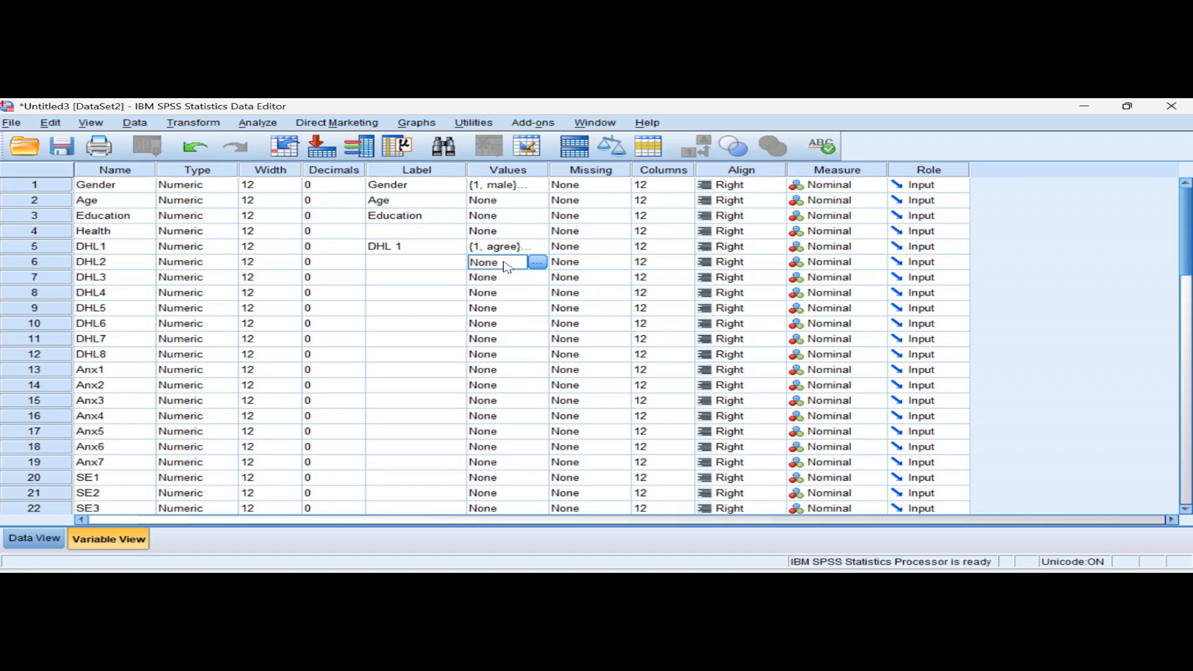
key("ctrl+v")
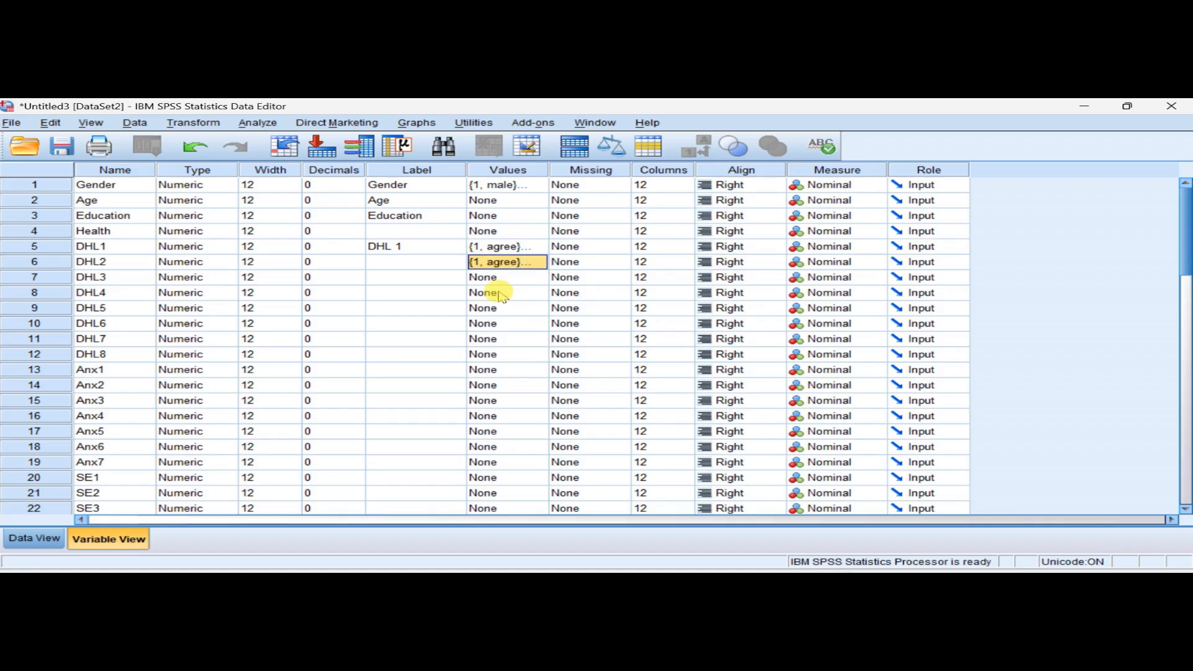
left_click(507, 279)
key("ctrl+v")
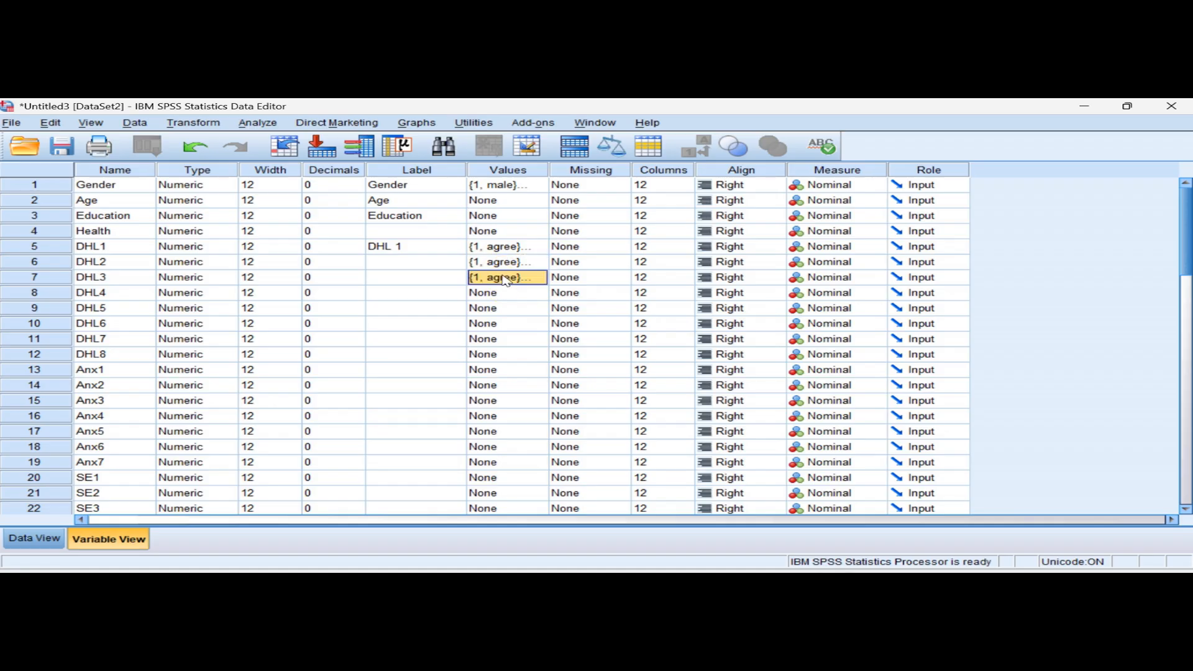
left_click(502, 293)
key("ctrl+v")
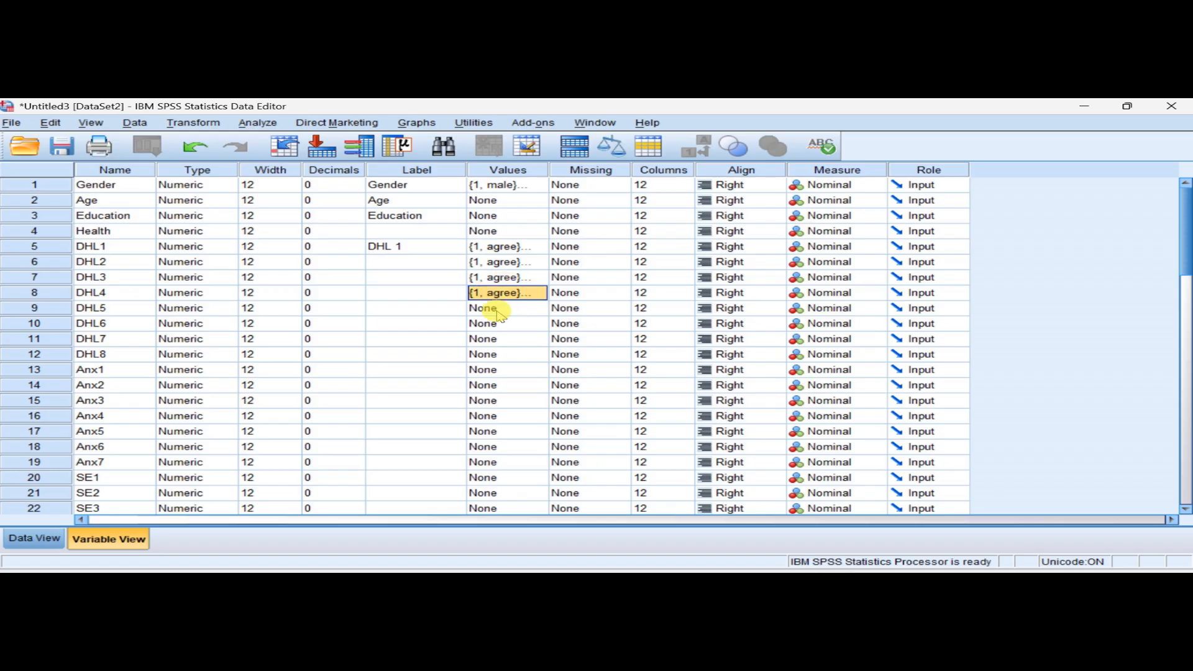
left_click(501, 308)
key("ctrl+v")
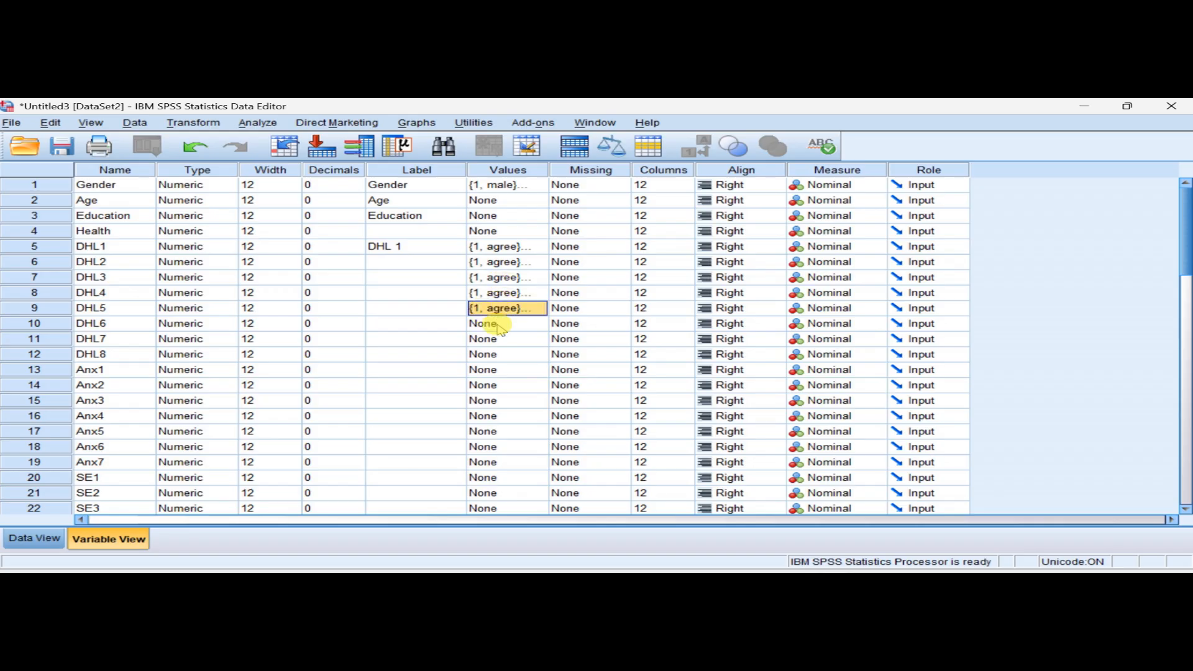
left_click(501, 324)
key("ctrl+v")
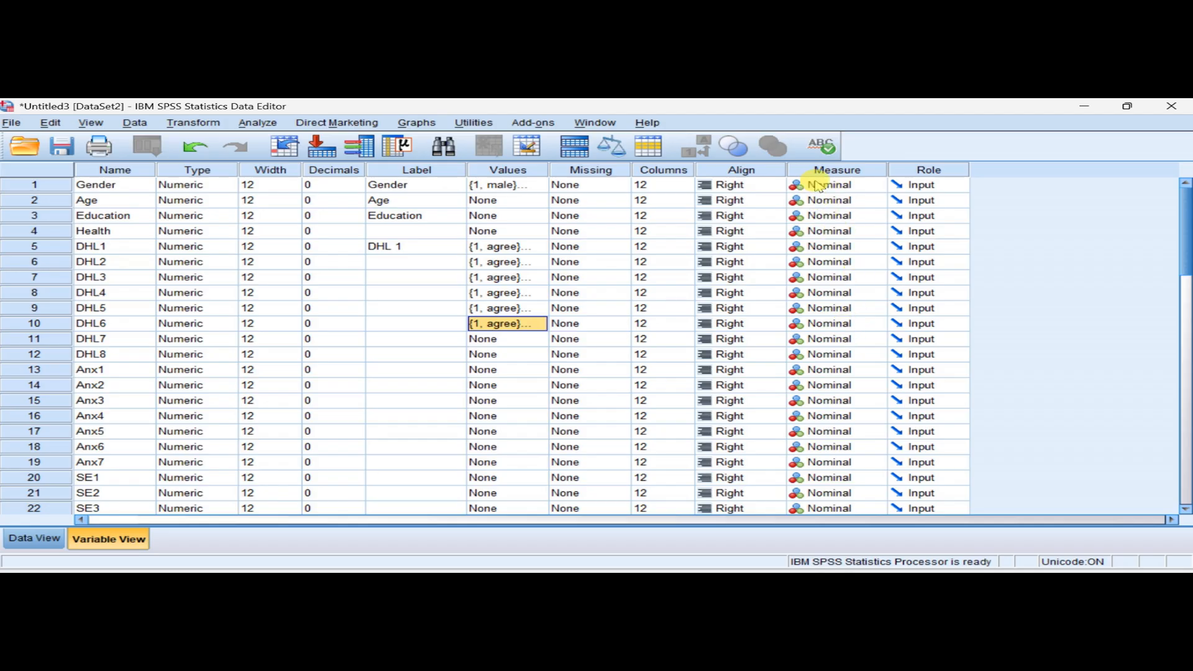
- Set the measurement level of the variables DHL1 through DHL5 to Ordinal
left_click(832, 246)
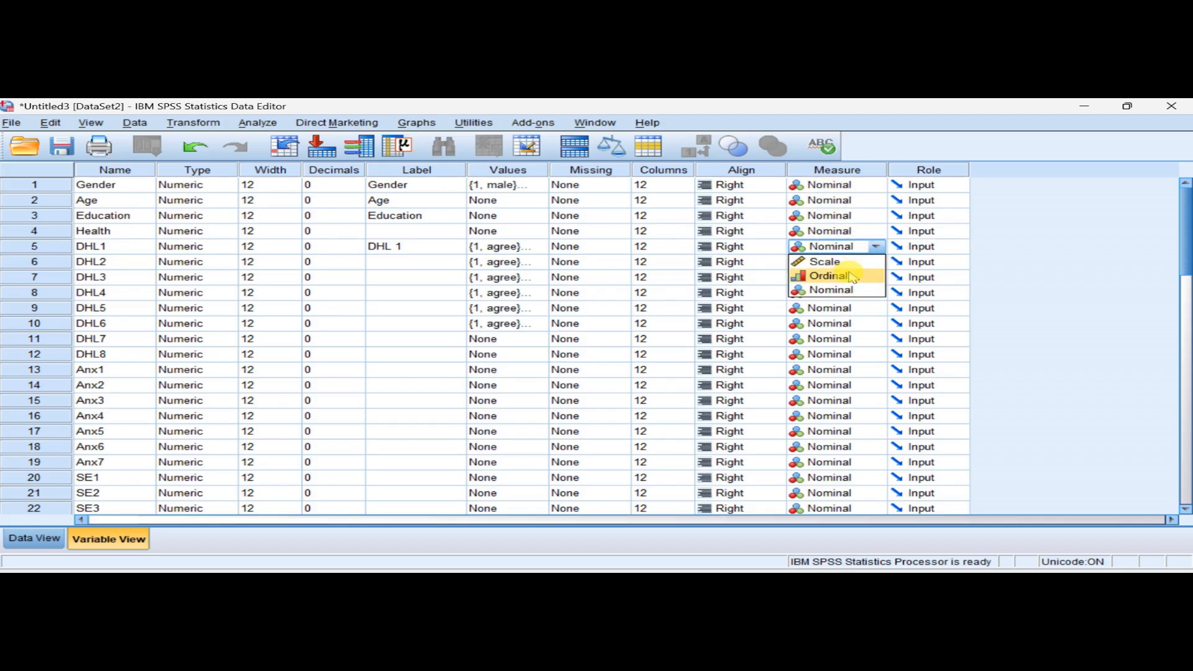
left_click(851, 276)
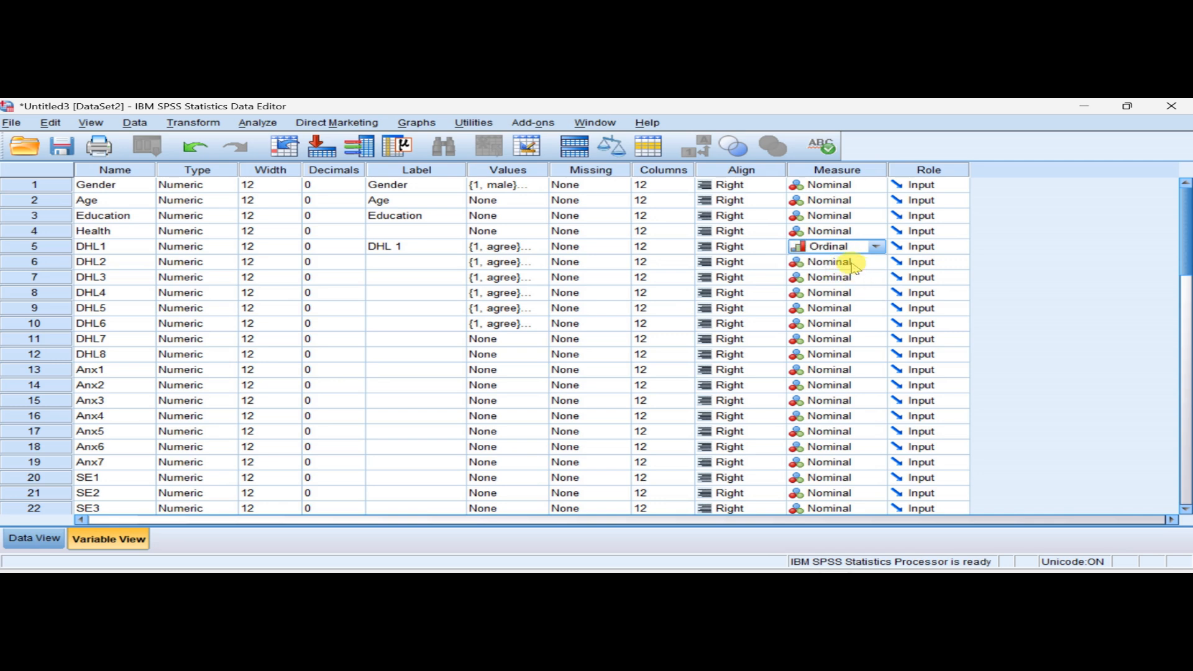
left_click(852, 267)
left_click(831, 291)
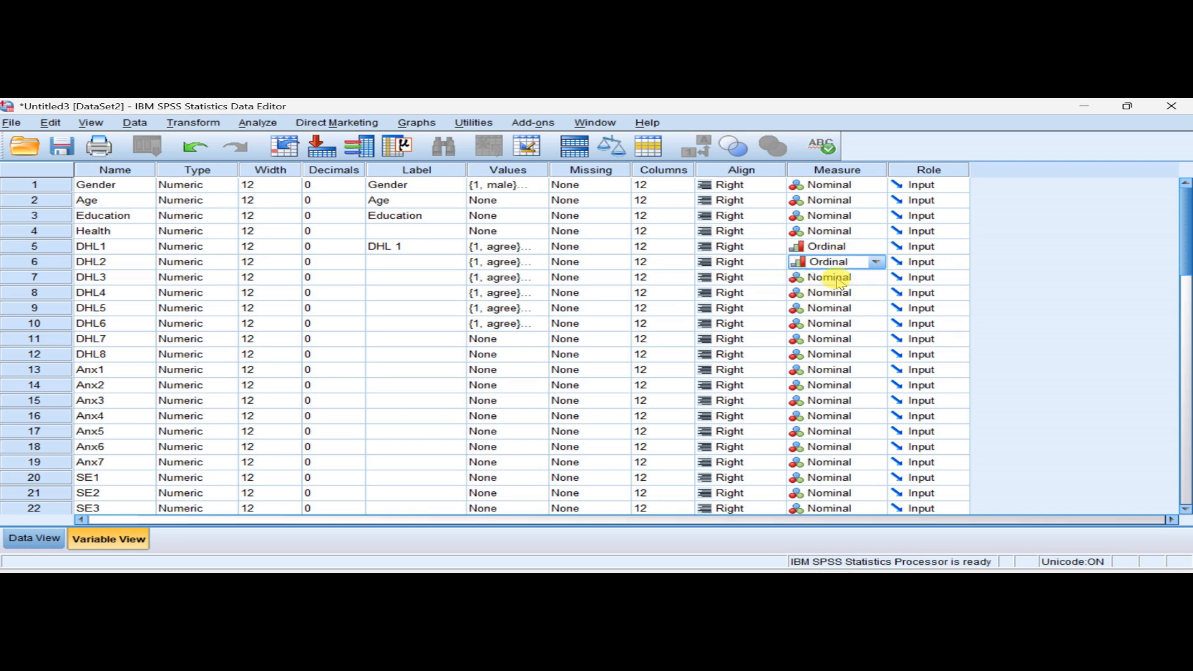
left_click(838, 279)
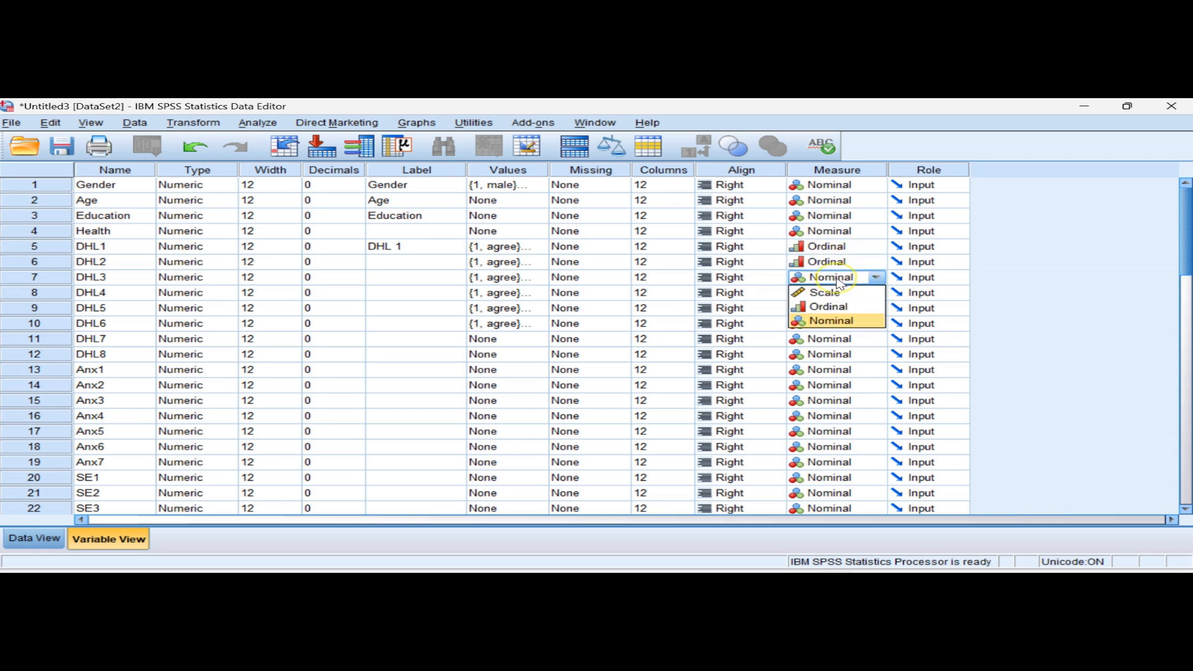
left_click(833, 307)
left_click(829, 292)
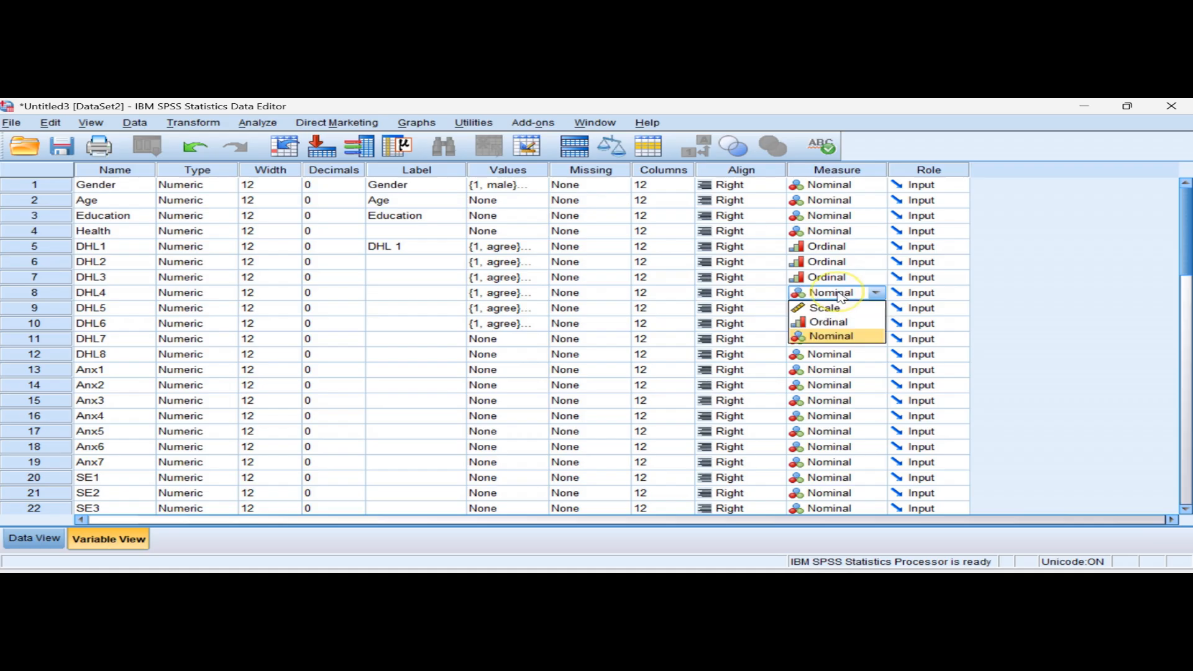
left_click(833, 325)
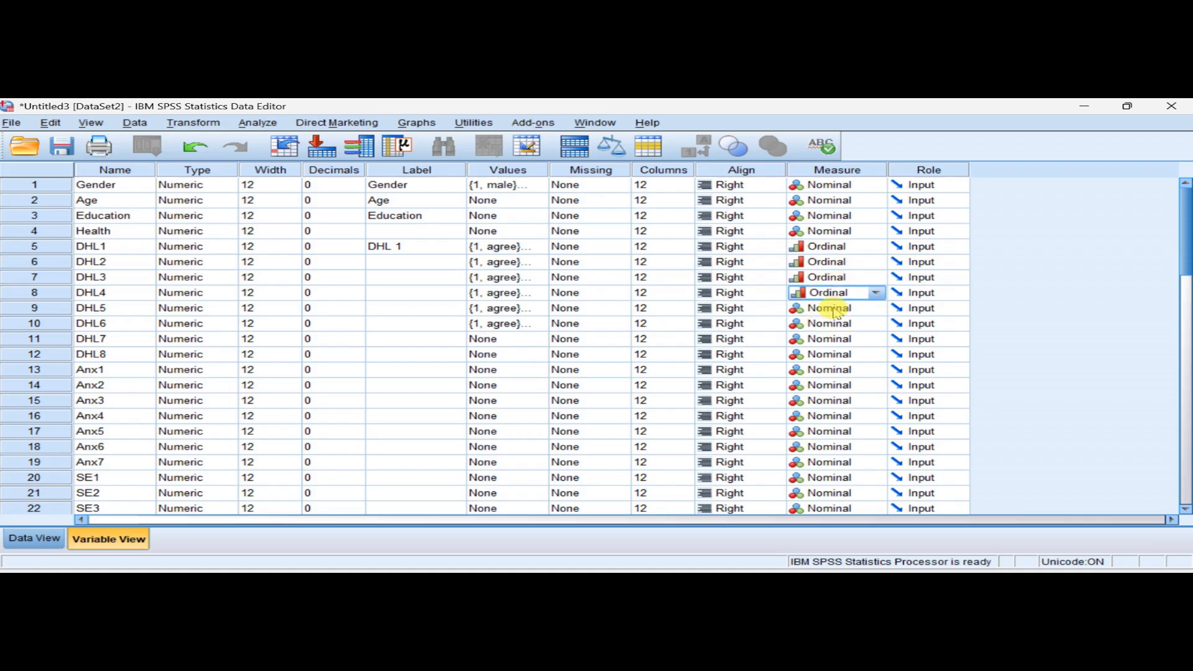
left_click(834, 310)
left_click(829, 338)
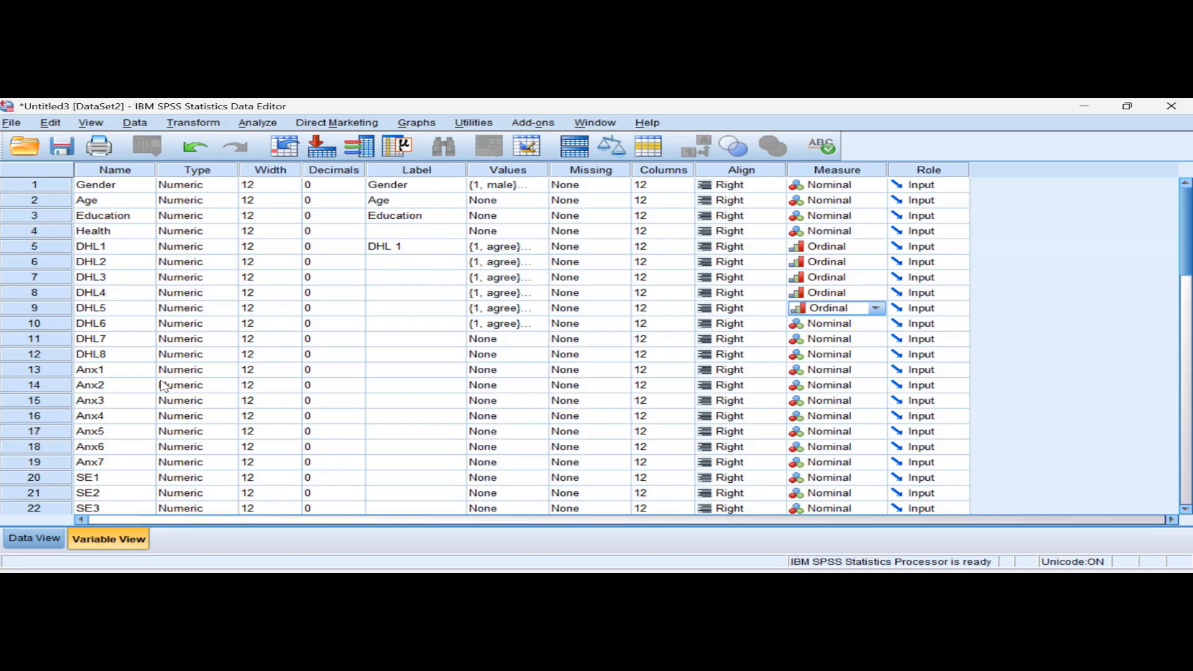
- Look through the imported data rows, check the variable definitions once more and return to the data
left_click(37, 540)
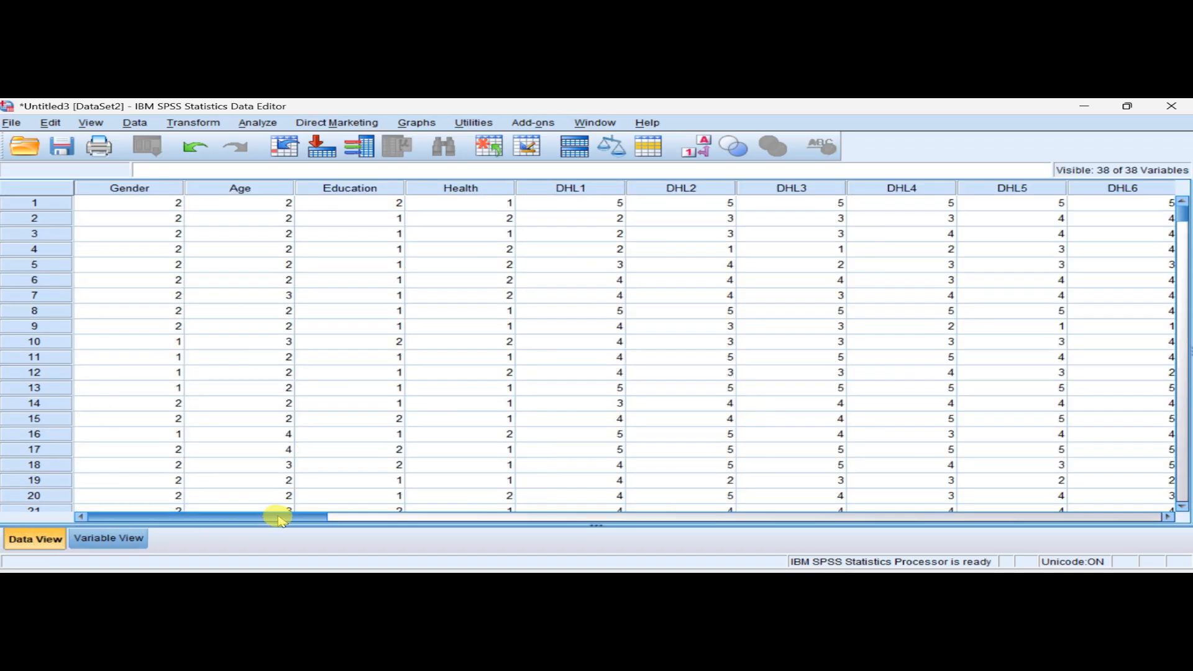
mouse_move(279, 518)
left_mouse_down()
mouse_move(567, 551)
mouse_move(403, 552)
mouse_move(266, 525)
left_mouse_up()
left_click(904, 483)
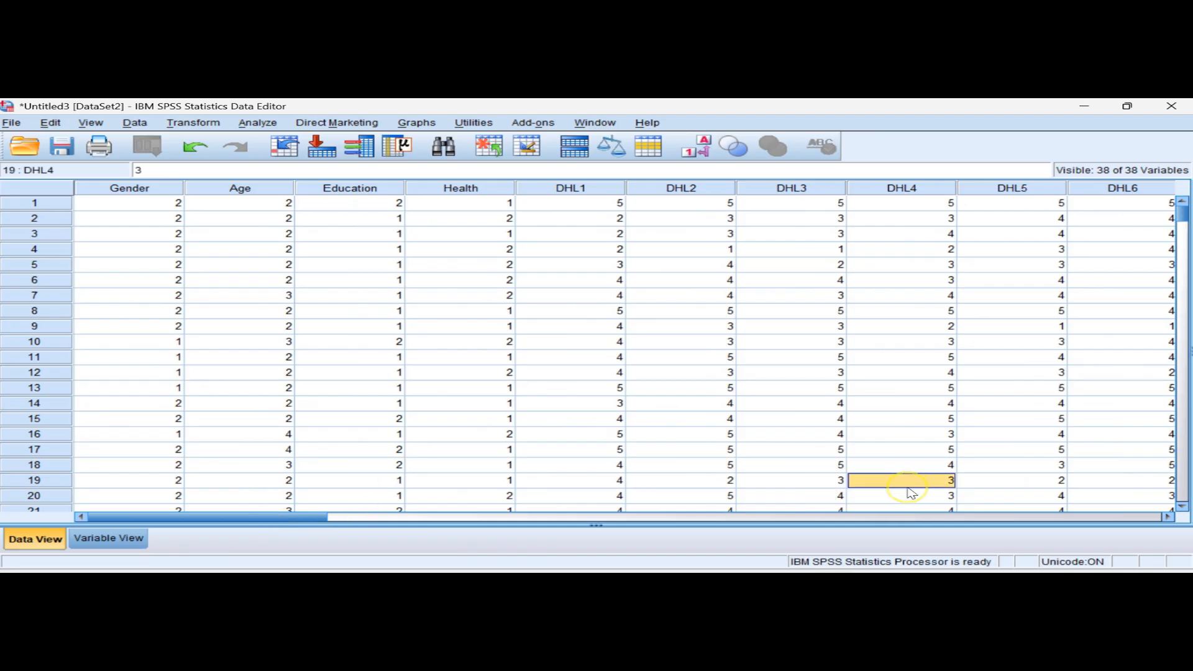
mouse_move(1180, 216)
left_mouse_down()
mouse_move(1180, 233)
mouse_move(1181, 214)
left_mouse_up()
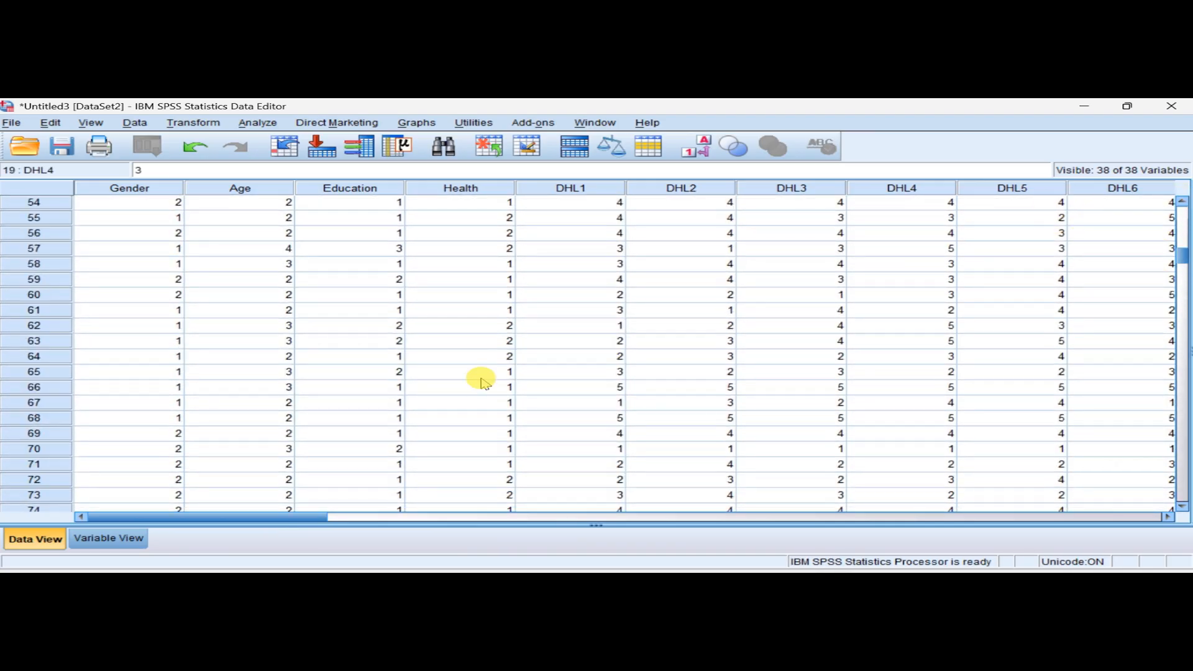
left_click(108, 538)
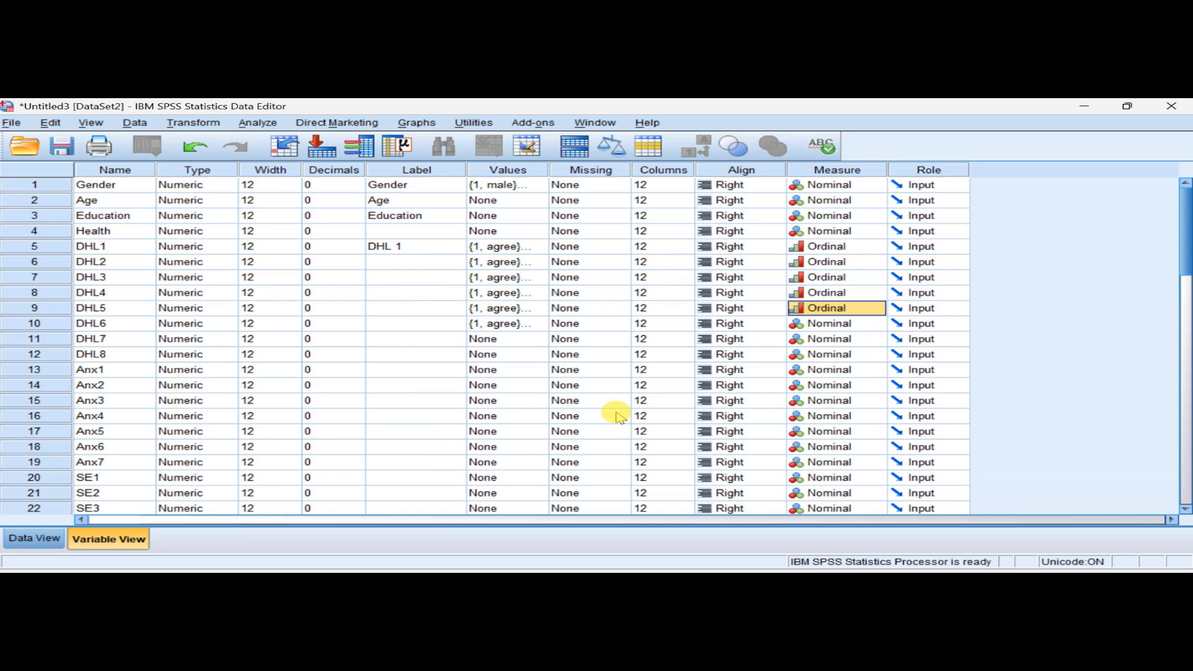
left_click(28, 539)
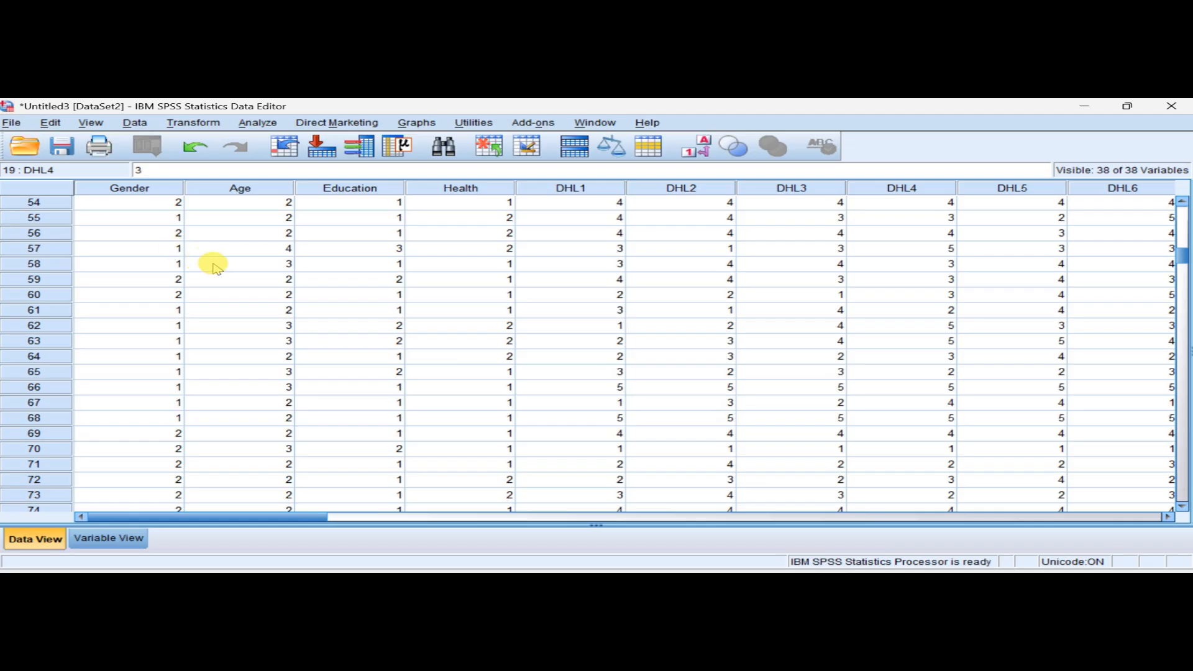
- Save the dataset in the thesis folder as an SPSS Statistics (*.sav) file named "dhl spss final data"
left_click(13, 123)
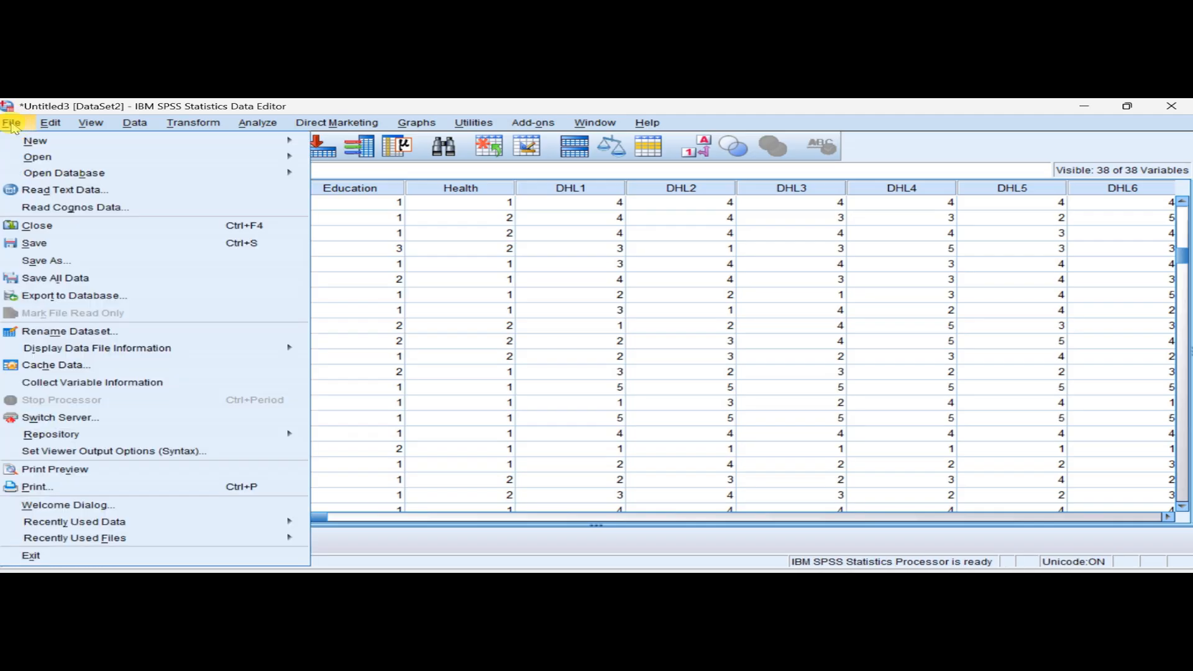
left_click(51, 261)
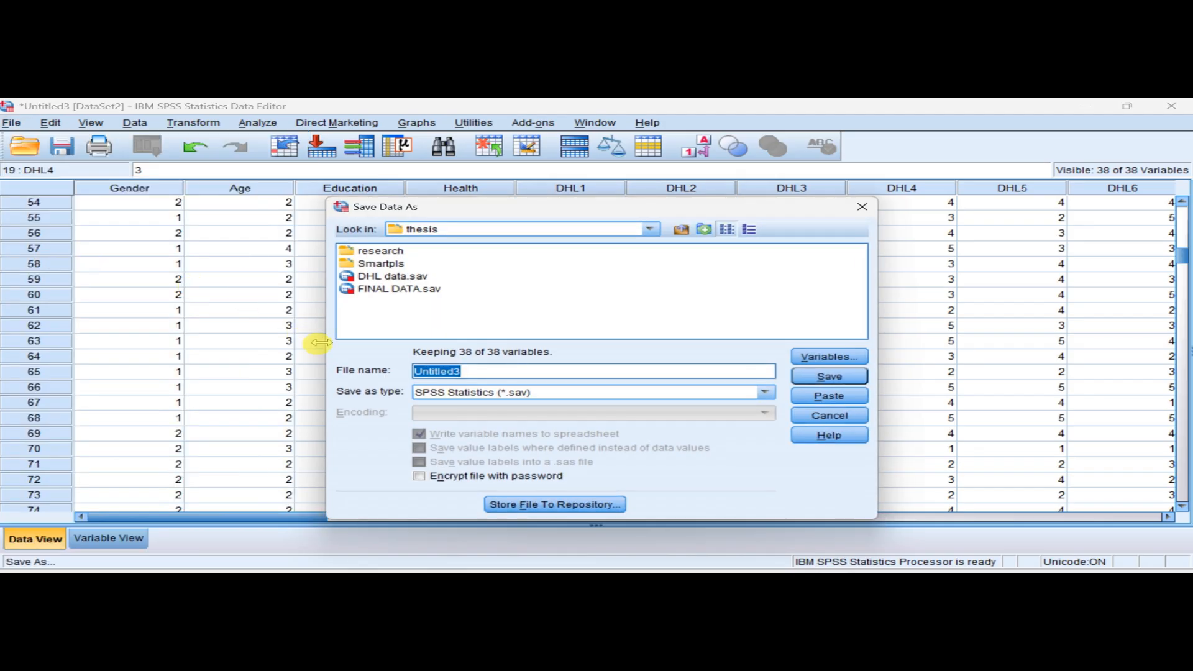
key("BackSpace")
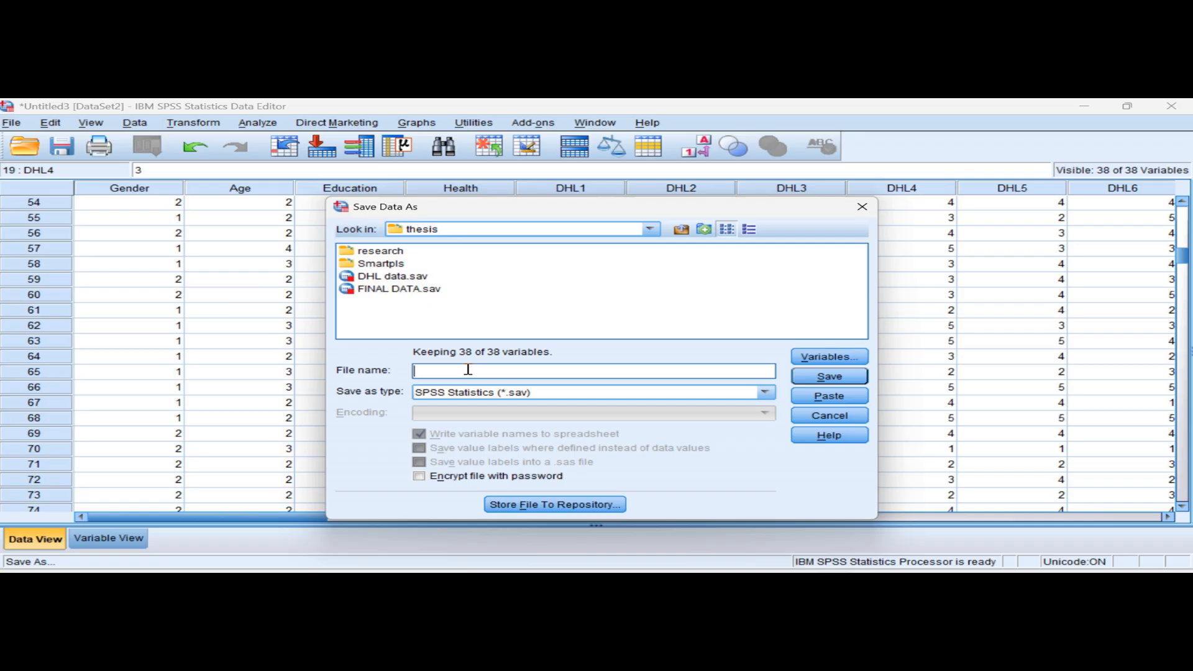
type("dhl")
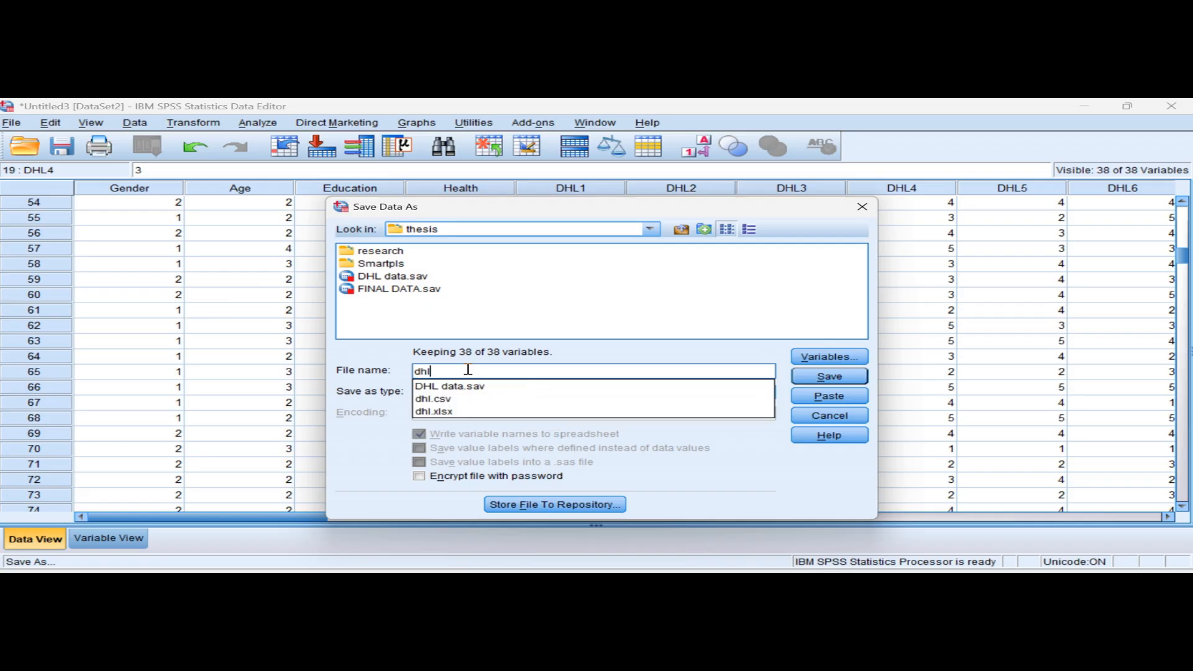
type(" spss final data")
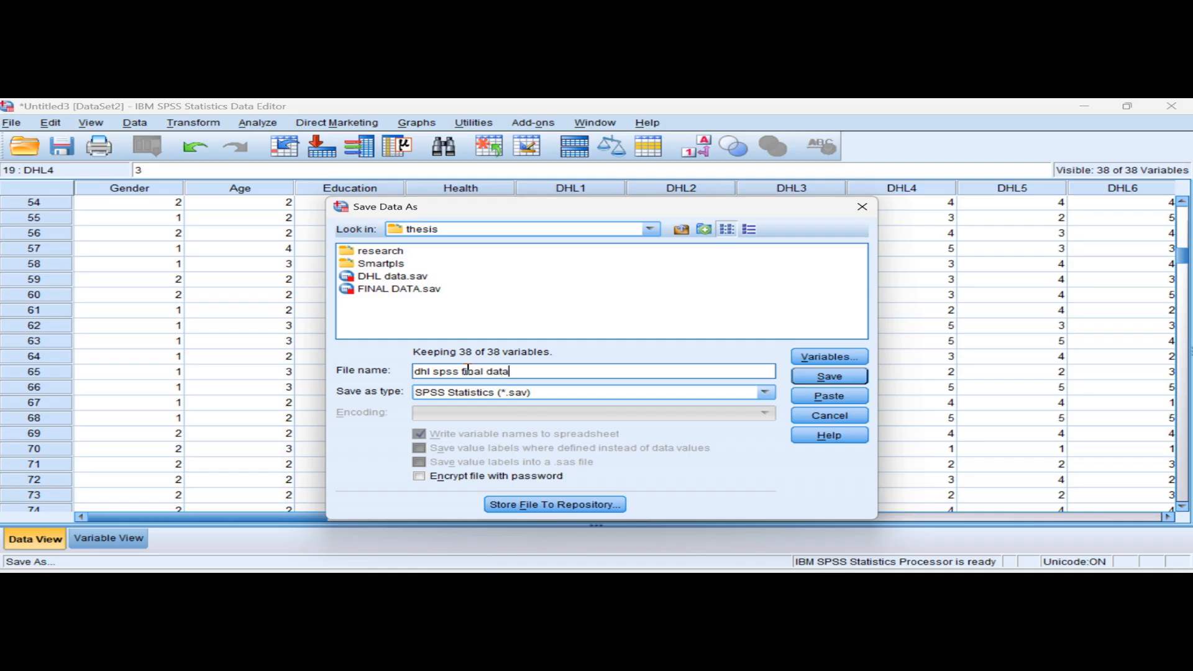
left_click(827, 377)
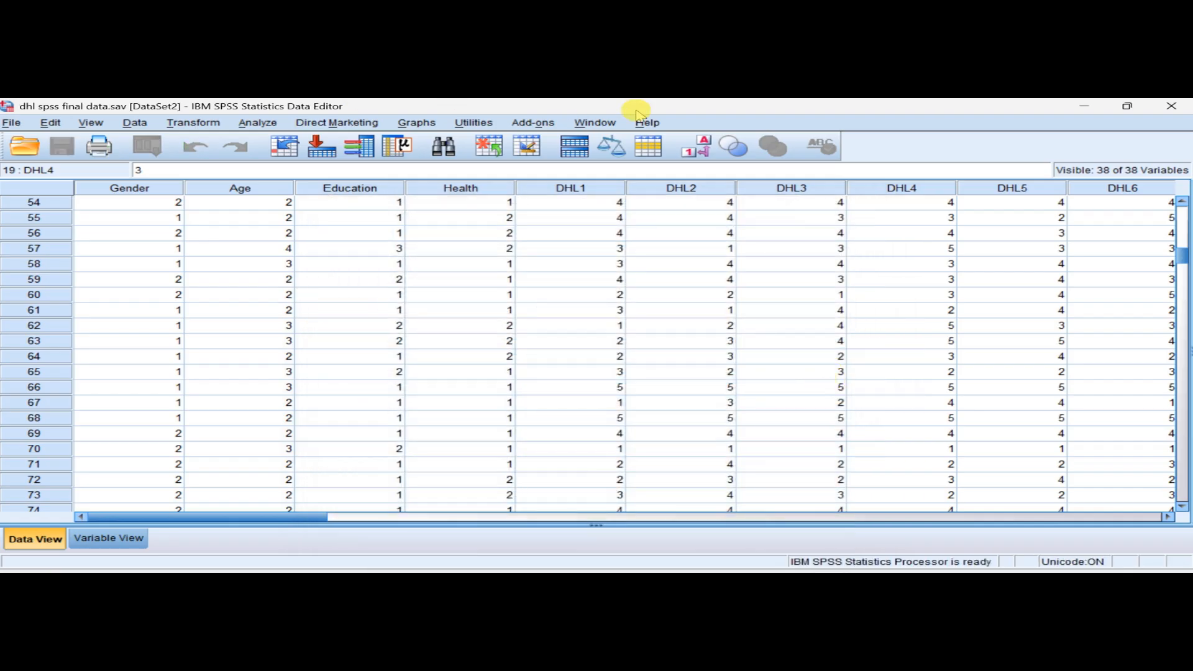